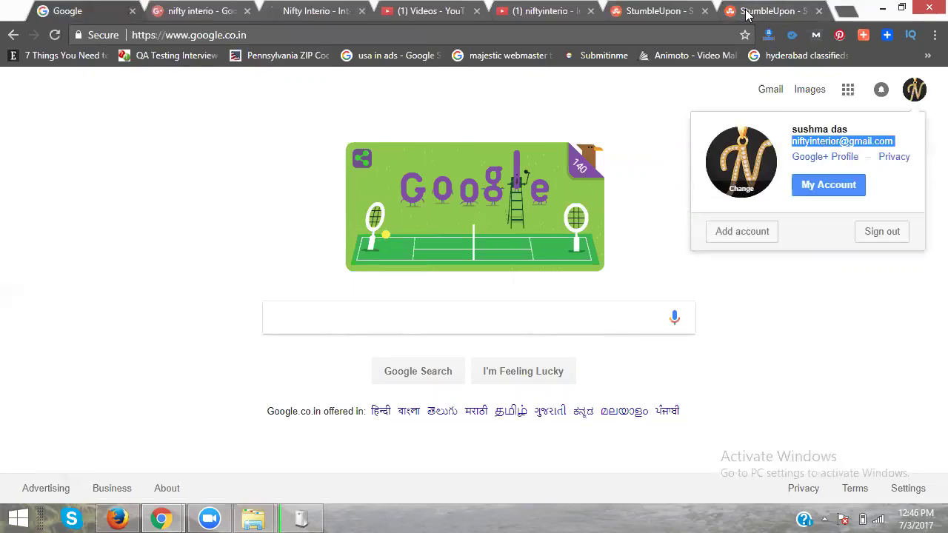
- Request a StumbleUpon password reset by submitting the account's e-mail address
key(ctrl+a)
key(ctrl+v)
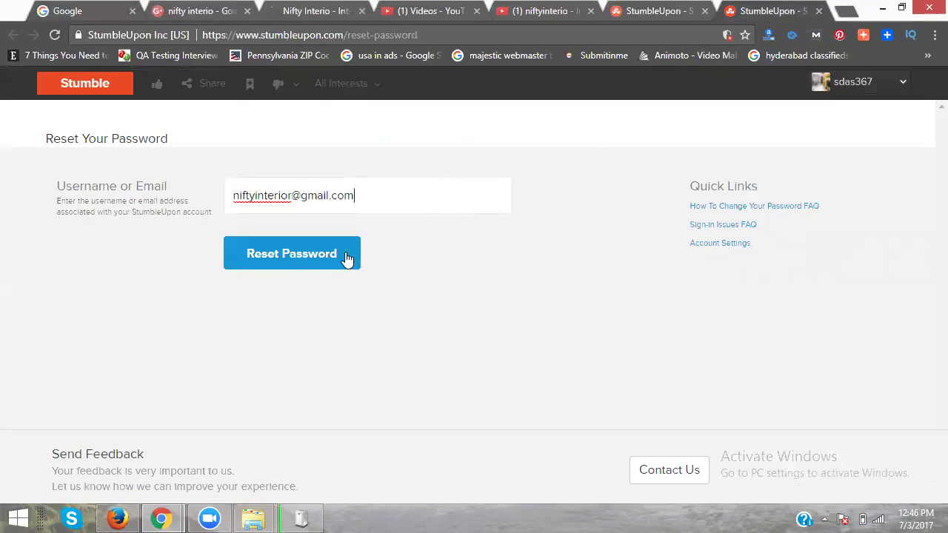
click(342, 253)
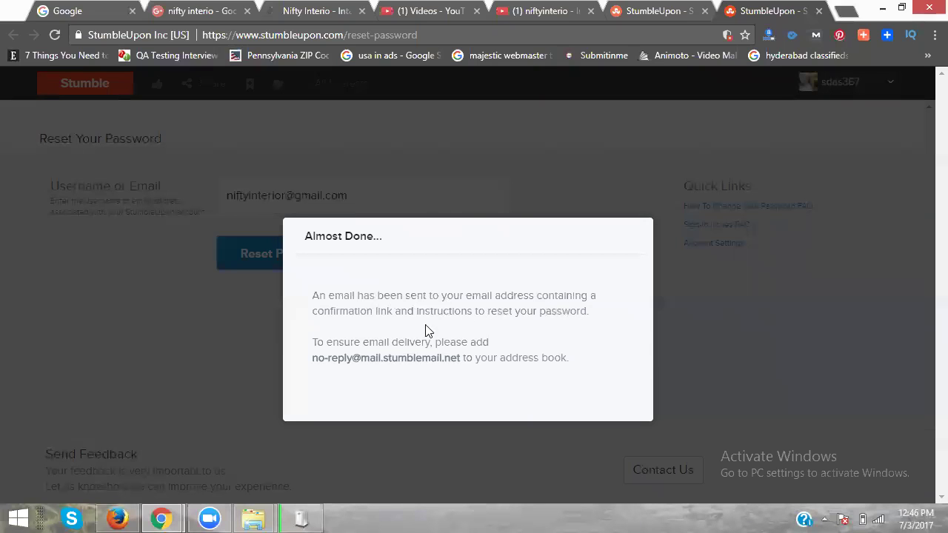
- Switch to Gmail and open the StumbleUpon password reset e-mail among the Updates messages
click(83, 18)
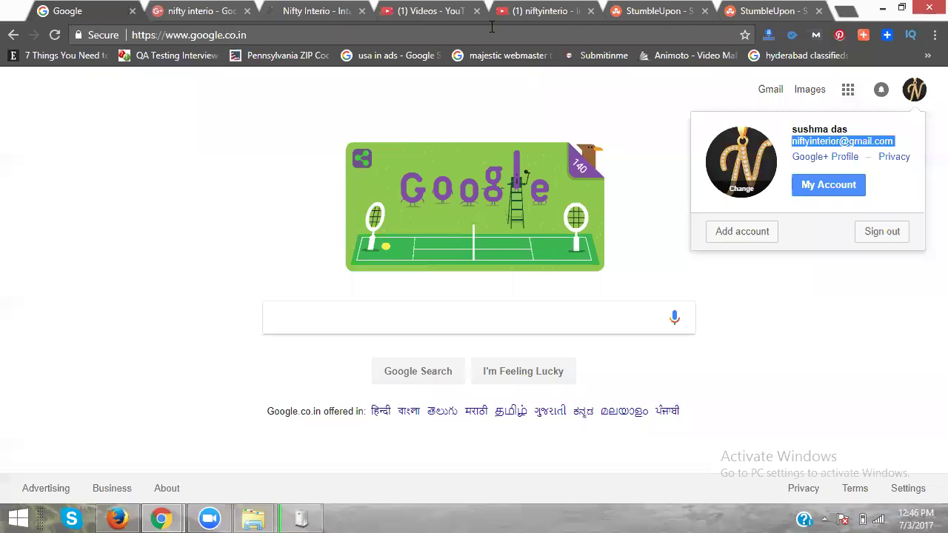
key(Escape)
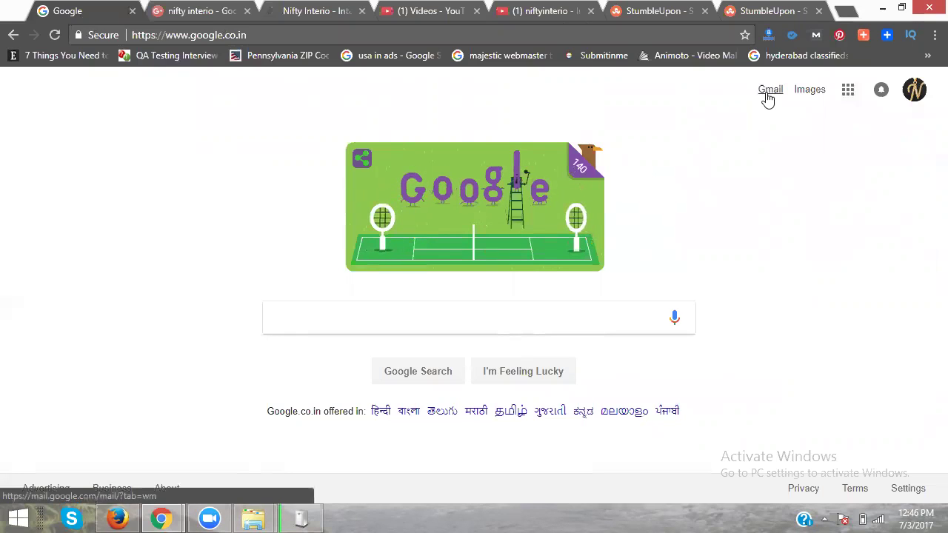
middle_click(767, 95)
click(168, 15)
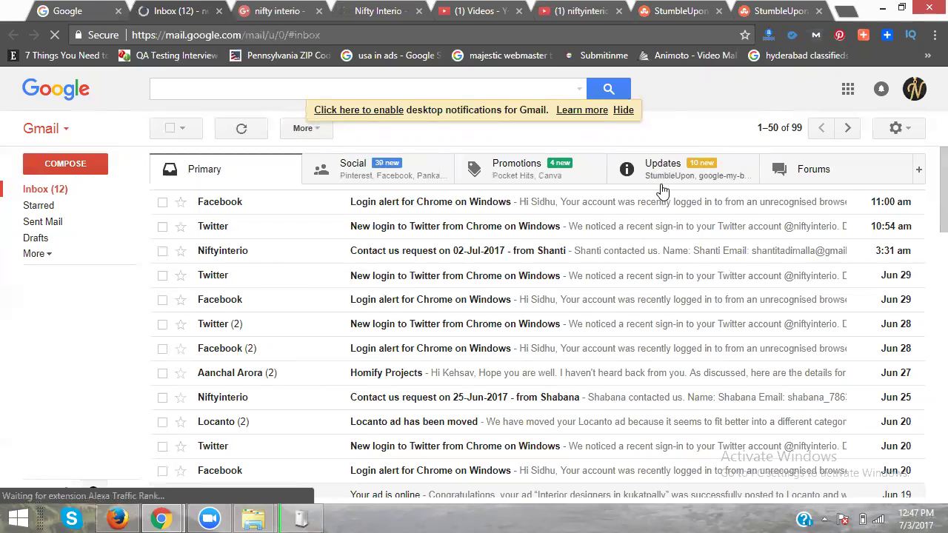
click(662, 186)
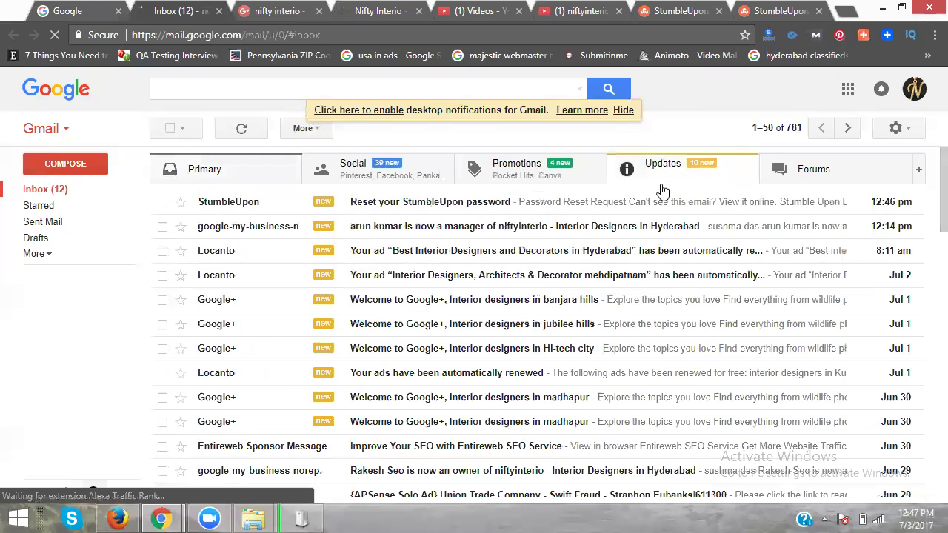
click(419, 211)
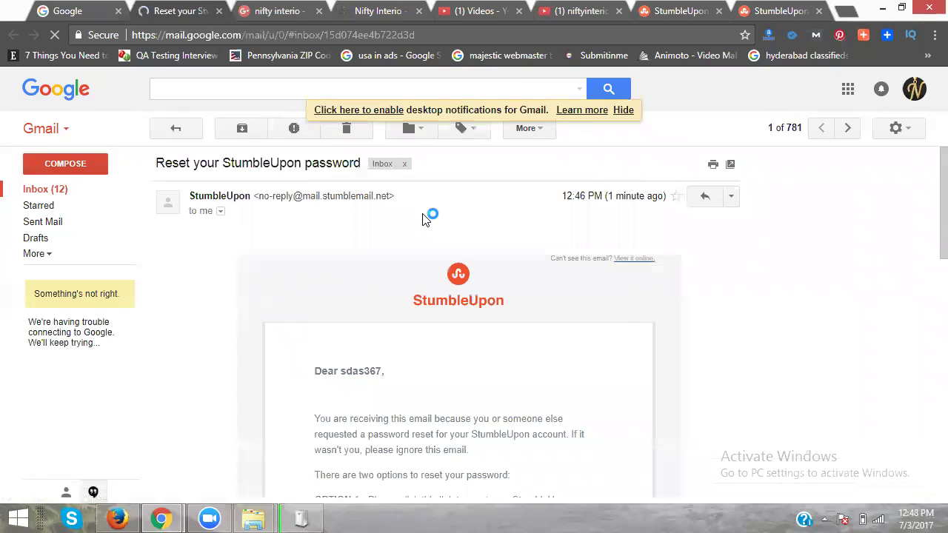
- Follow the Reset Password link given under Option 1 in the e-mail
scroll(427, 216, down, 3)
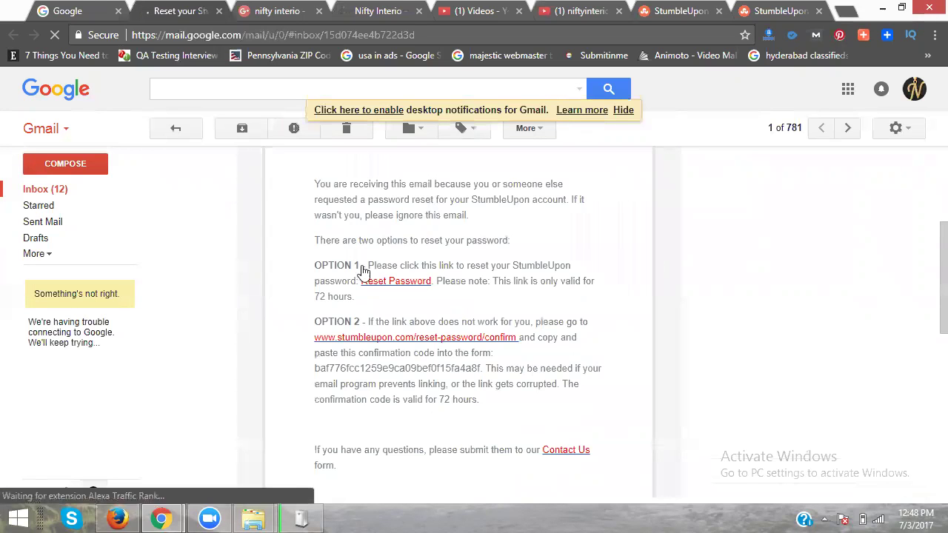
scroll(380, 262, down, 1)
scroll(370, 244, down, 1)
scroll(386, 213, up, 1)
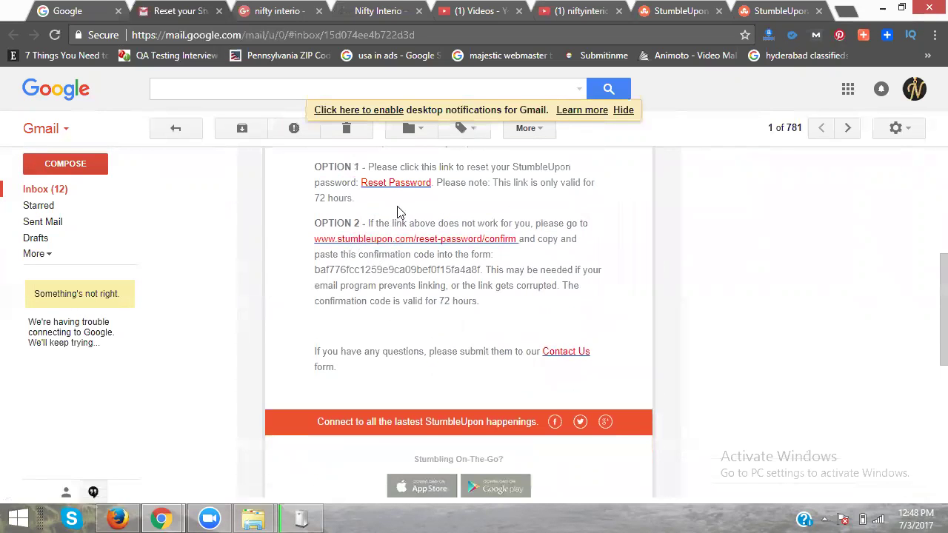
scroll(402, 204, up, 1)
scroll(402, 204, up, 1)
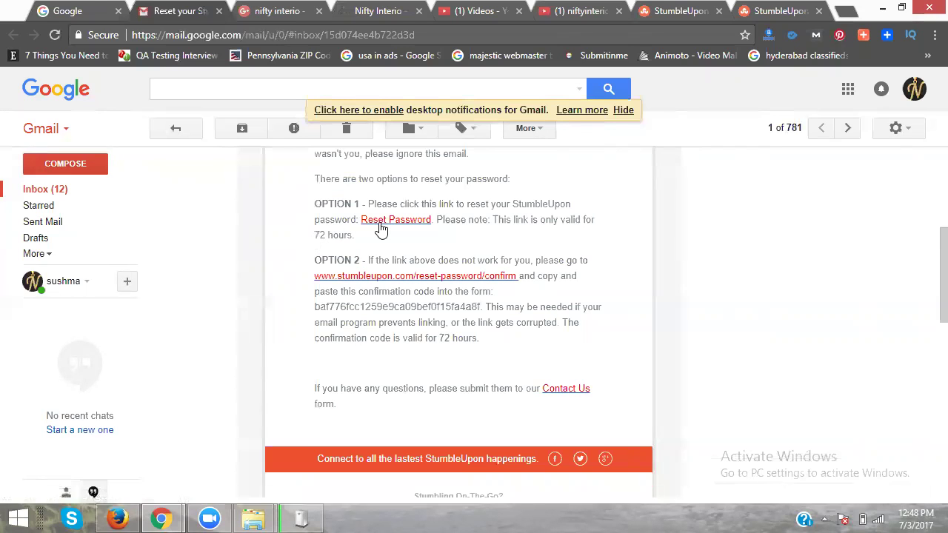
click(380, 225)
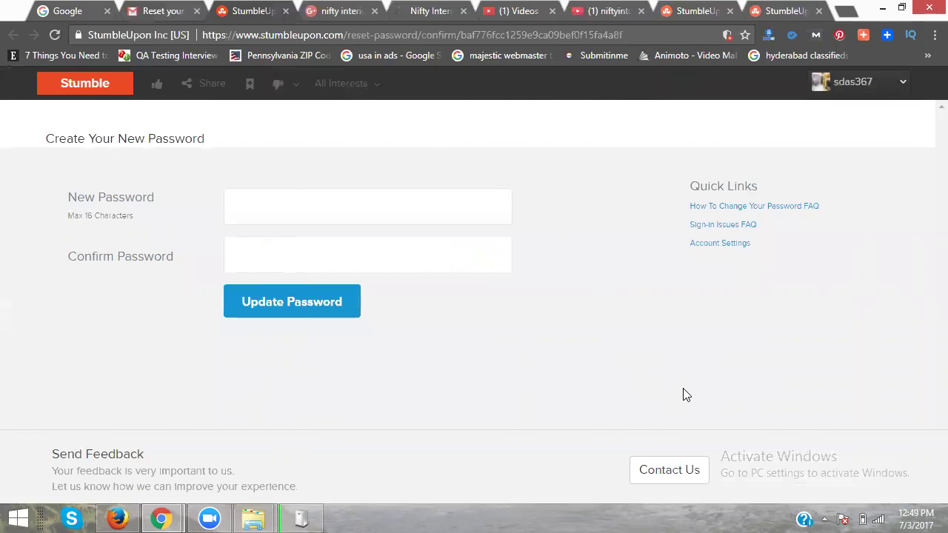
- Enter the new account password in both the New Password and Confirm Password fields and update it
click(403, 205)
key(ctrl+v)
key(ctrl+v)
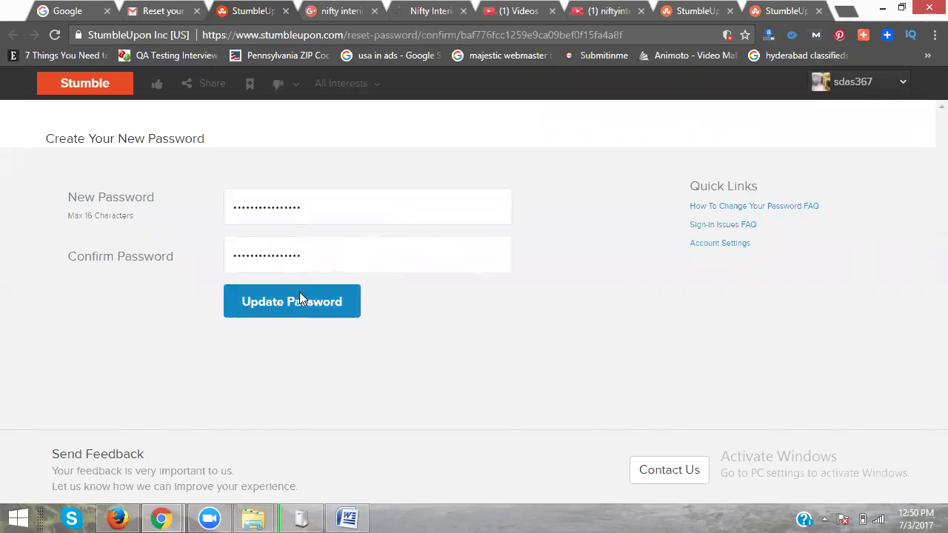
click(299, 295)
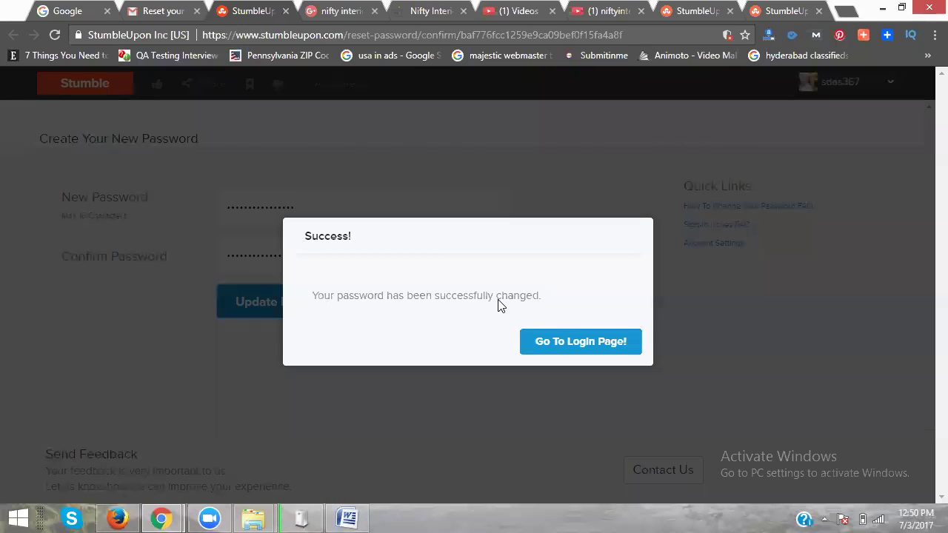
- Continue to the login page and close the two older StumbleUpon pages
click(560, 347)
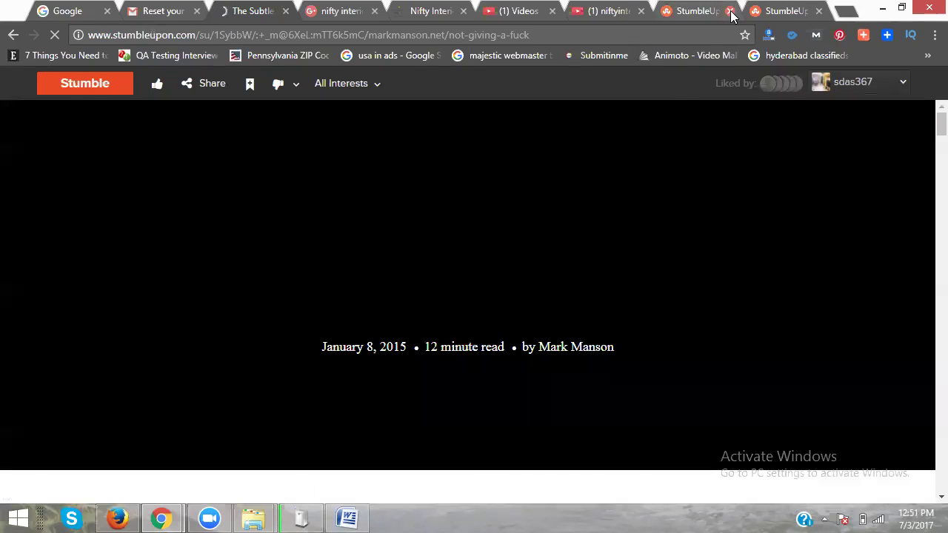
click(730, 11)
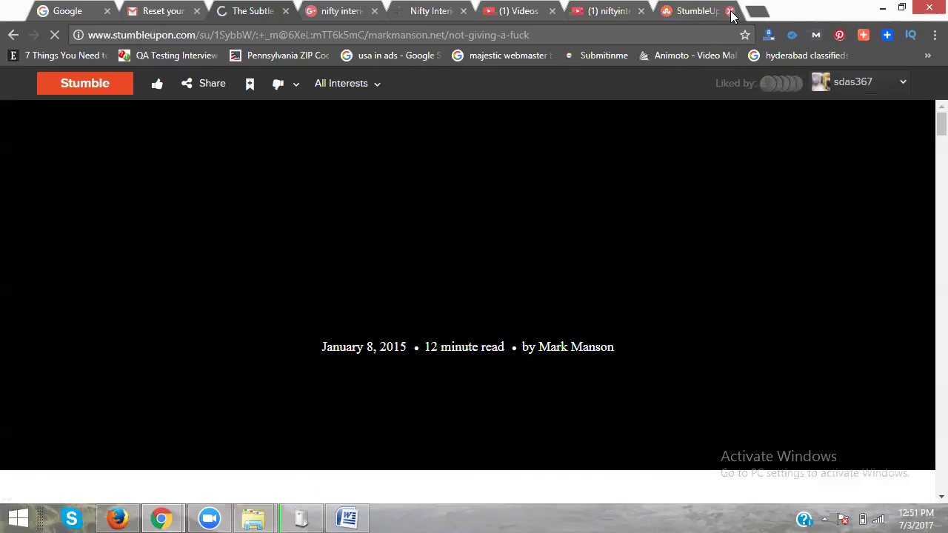
click(730, 11)
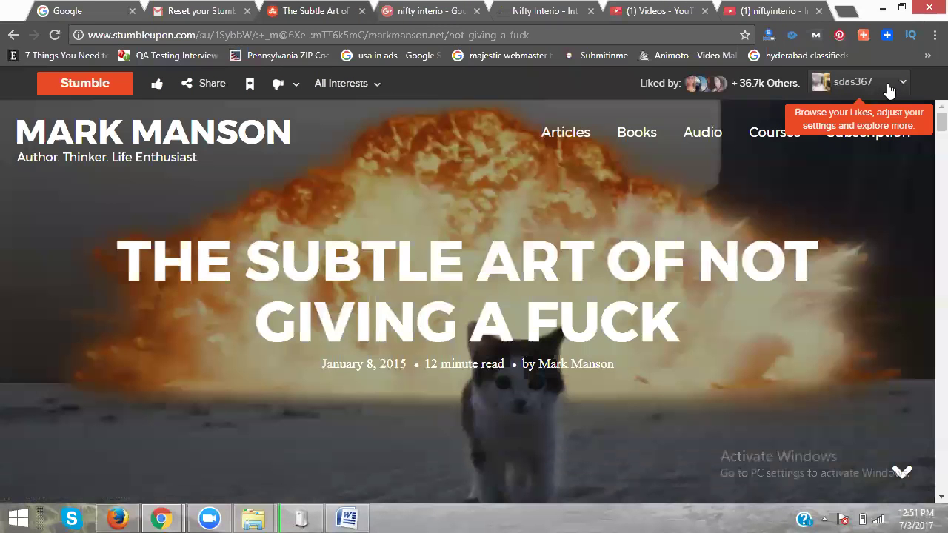
- Open the StumbleUpon account settings and change the profile username to niftyinterio
click(888, 87)
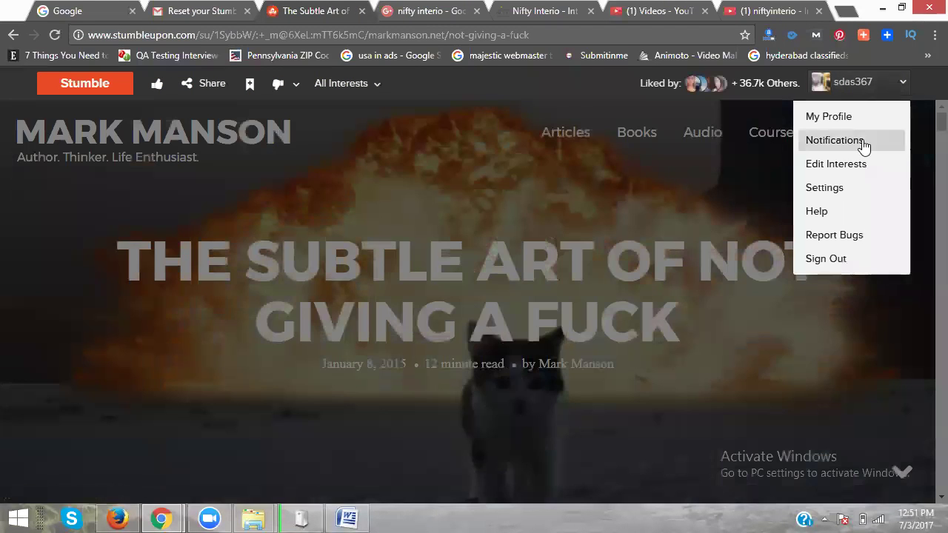
click(841, 190)
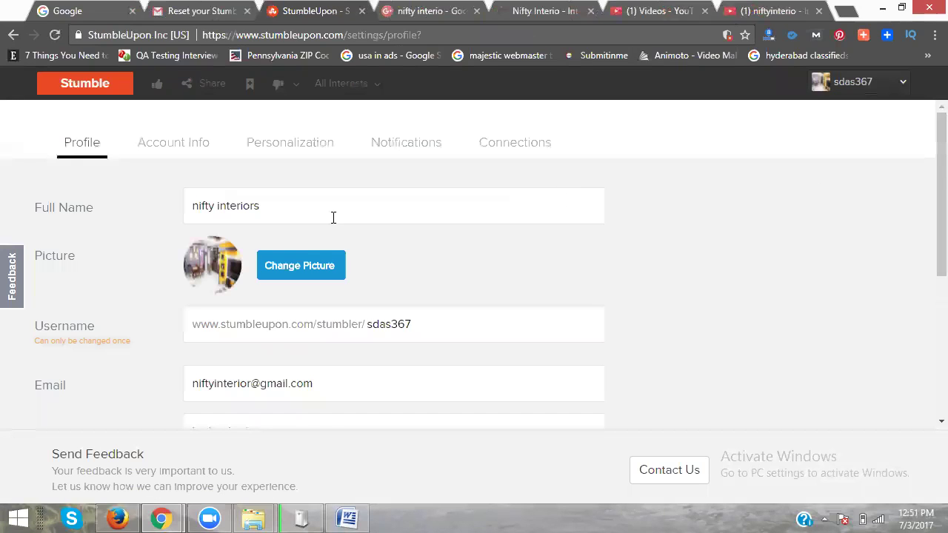
scroll(318, 255, down, 1)
scroll(323, 259, down, 1)
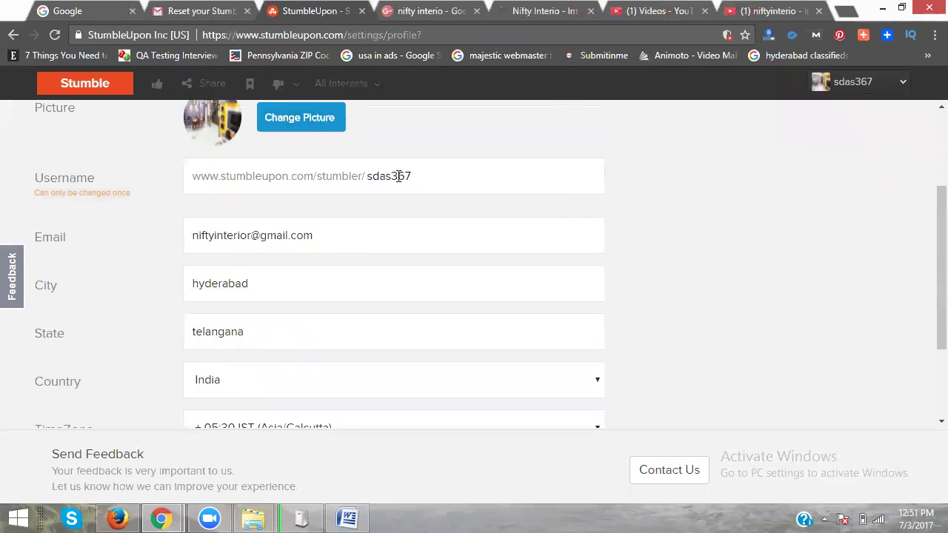
double_click(399, 176)
text(niftyinterio)
scroll(397, 182, down, 2)
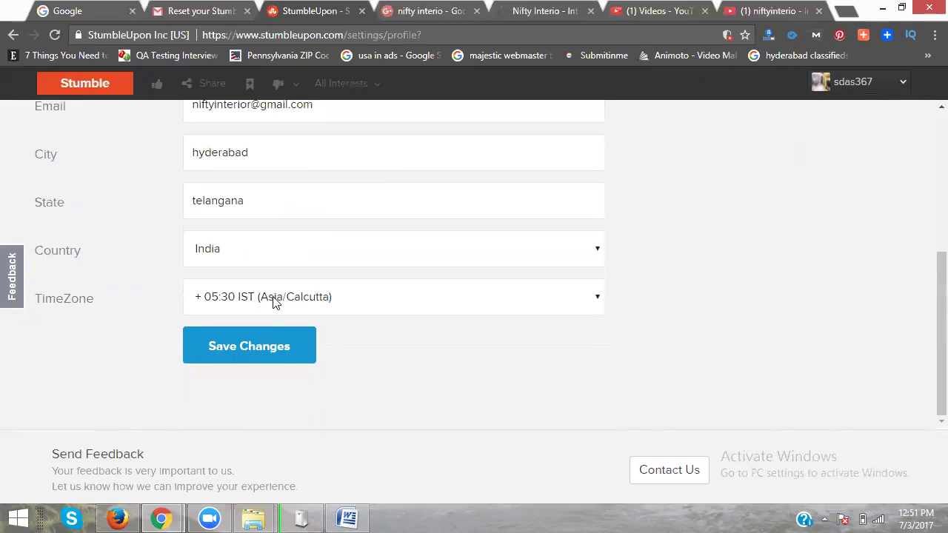
- Save the profile changes, confirming them with the account password
click(261, 343)
click(561, 318)
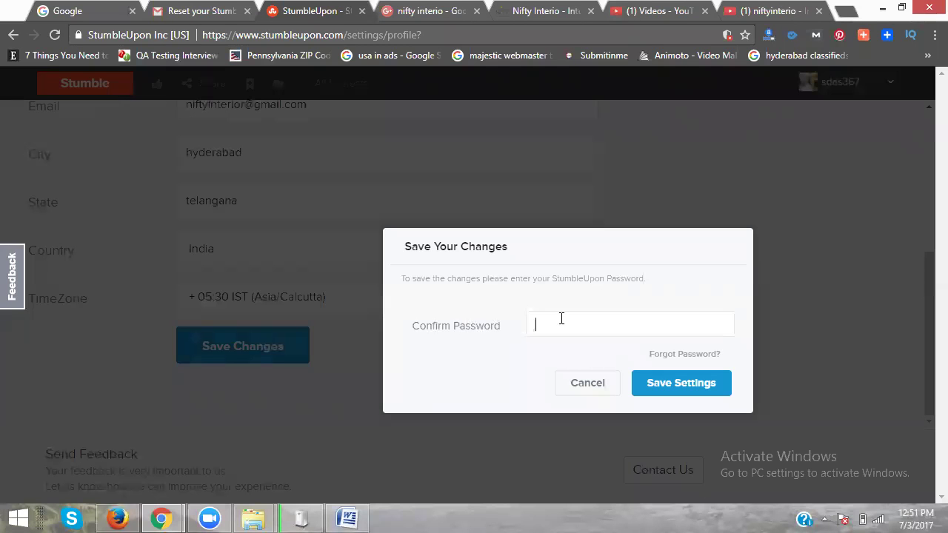
key(ctrl+v)
click(661, 382)
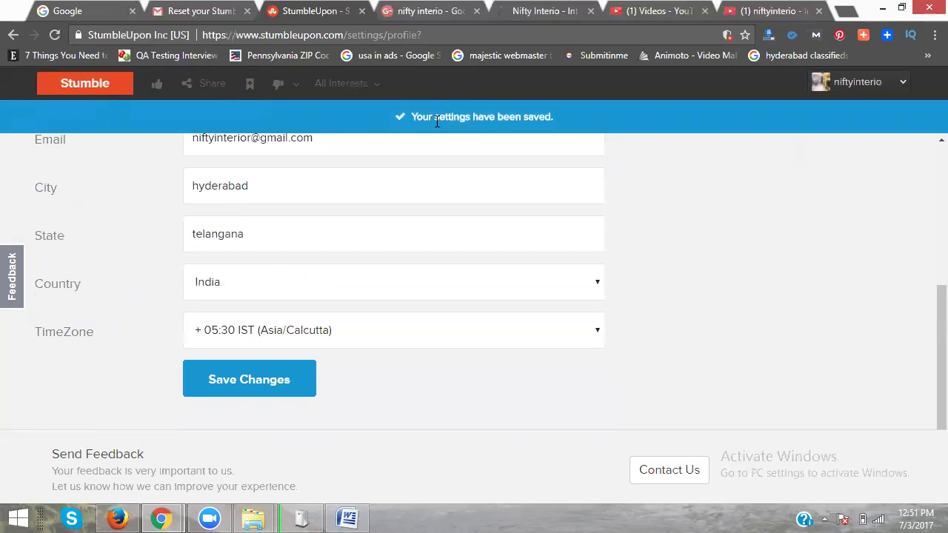
- Open the StumbleUpon account's own profile page and display its Lists
scroll(461, 184, up, 2)
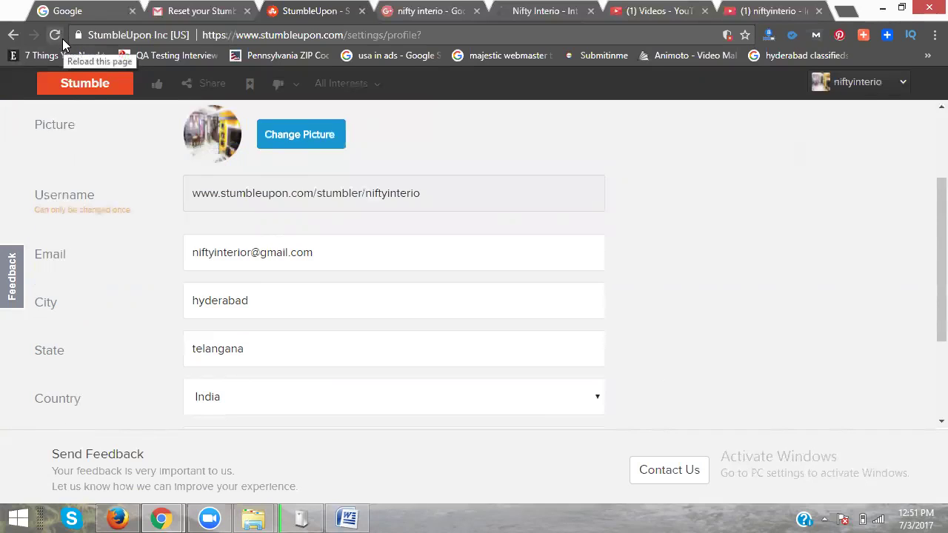
click(856, 87)
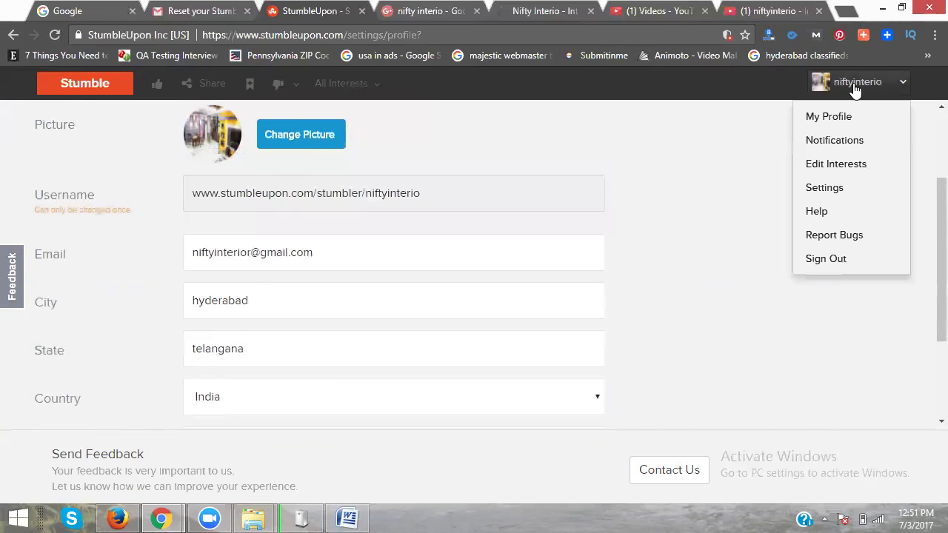
click(828, 117)
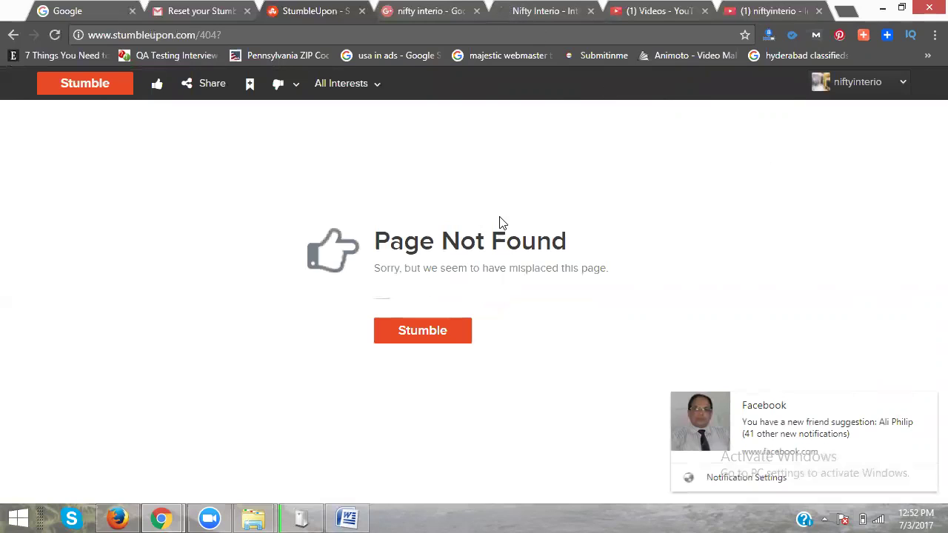
click(852, 82)
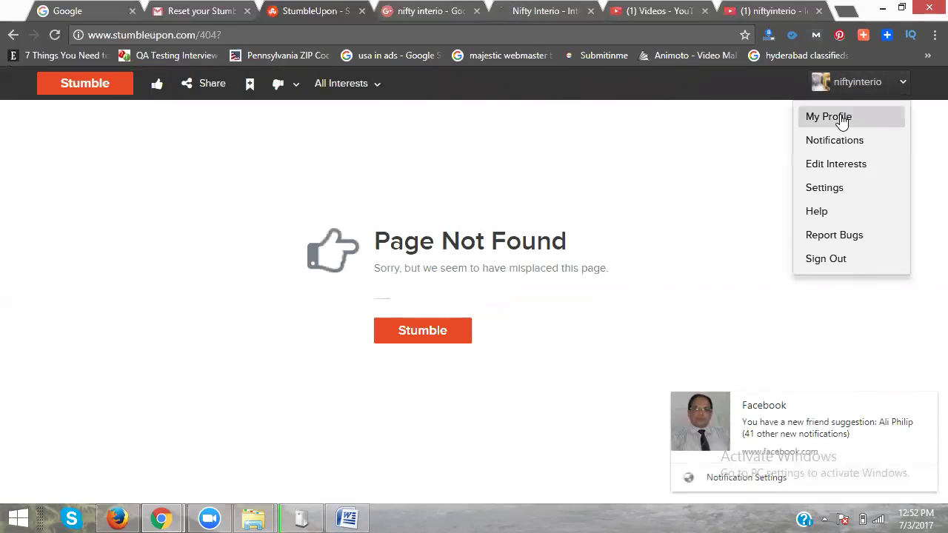
click(841, 121)
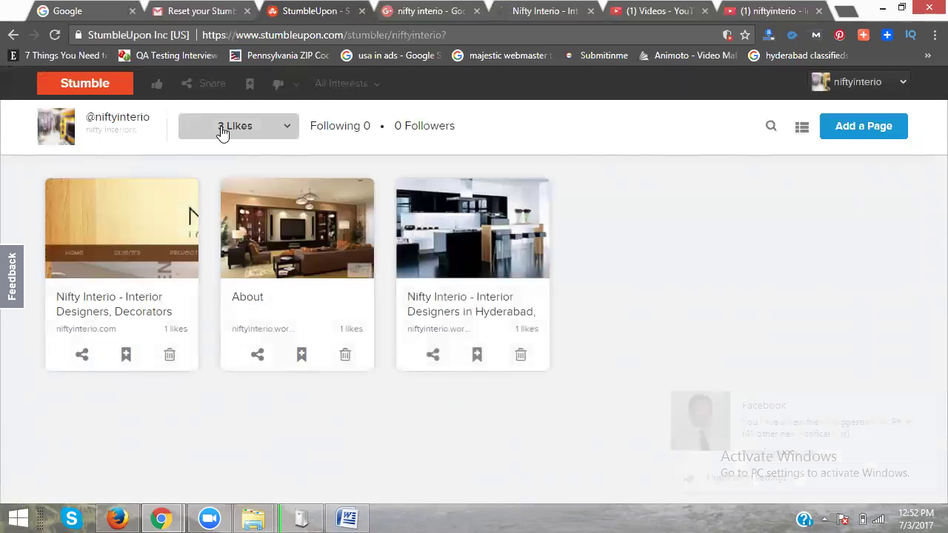
click(279, 126)
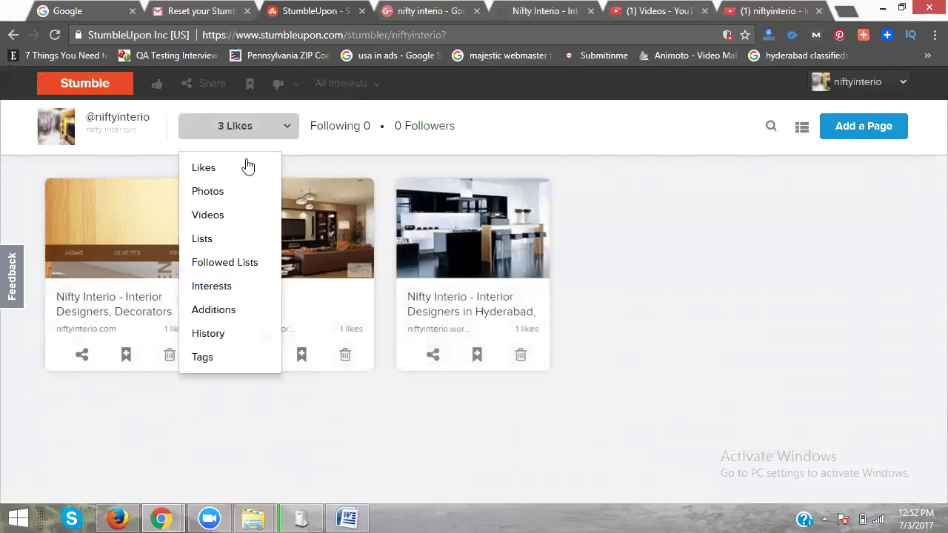
click(216, 240)
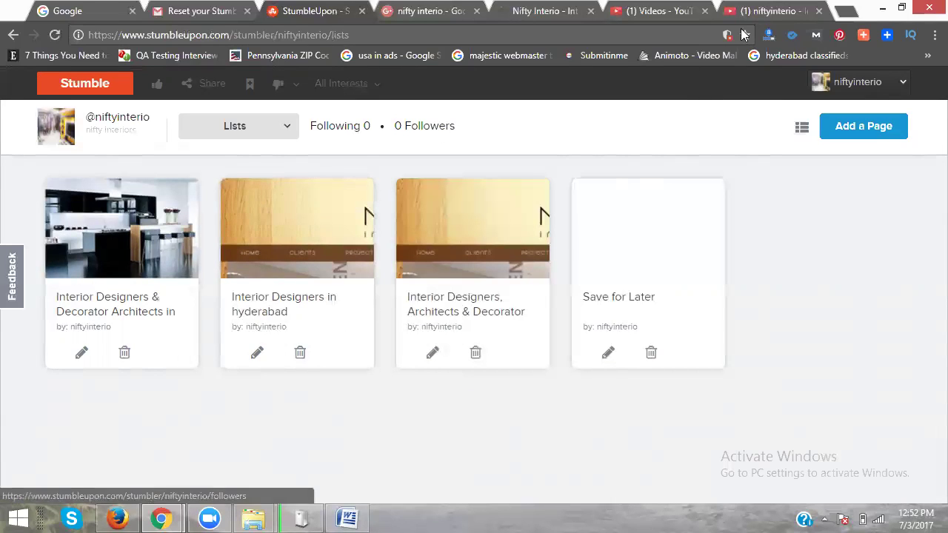
- Copy the link of the YouTube video "Interior Designers in KPHB, Hyderabad - Nifty Interio" and return to the StumbleUpon lists
click(767, 11)
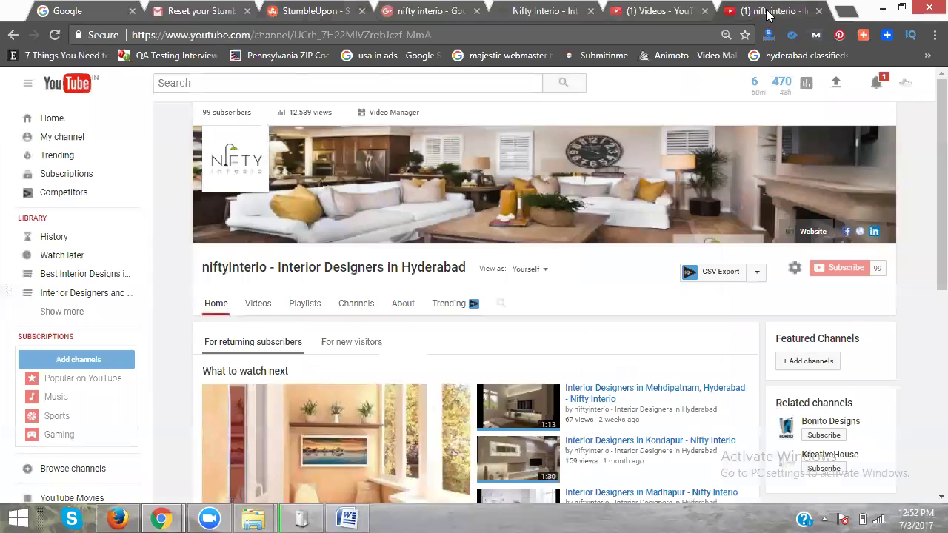
scroll(273, 340, down, 3)
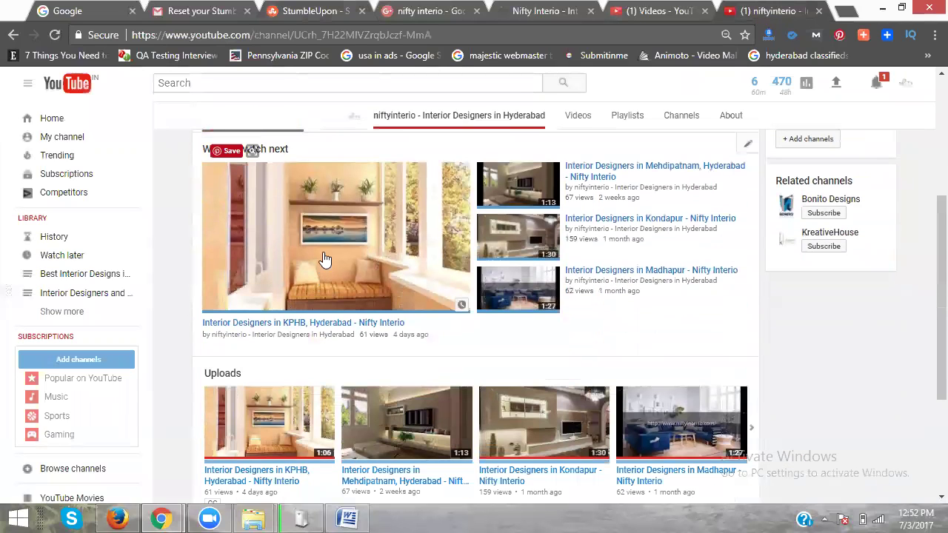
middle_click(325, 259)
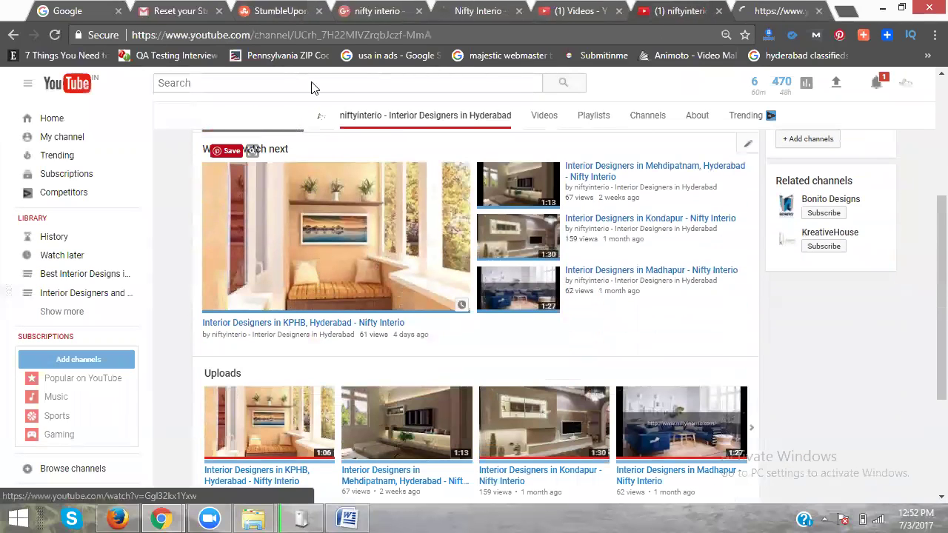
click(773, 10)
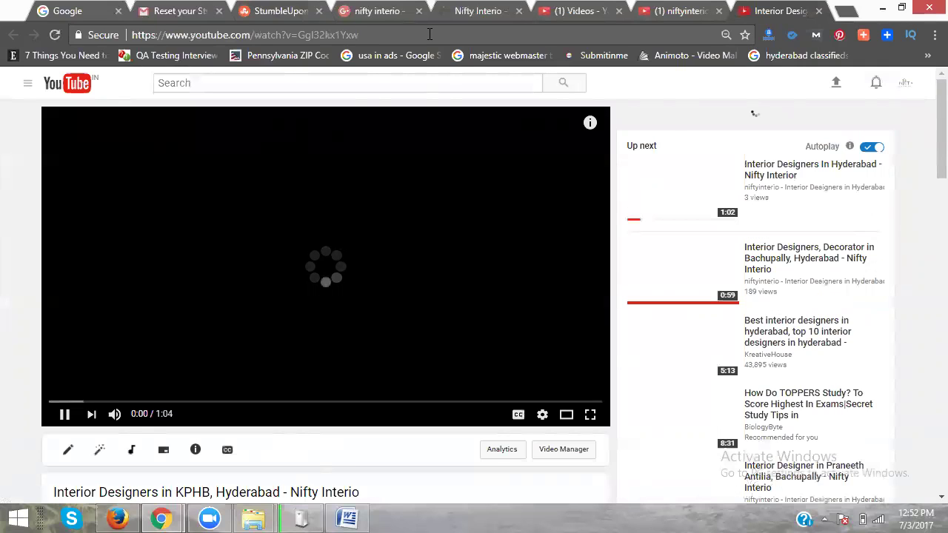
click(429, 34)
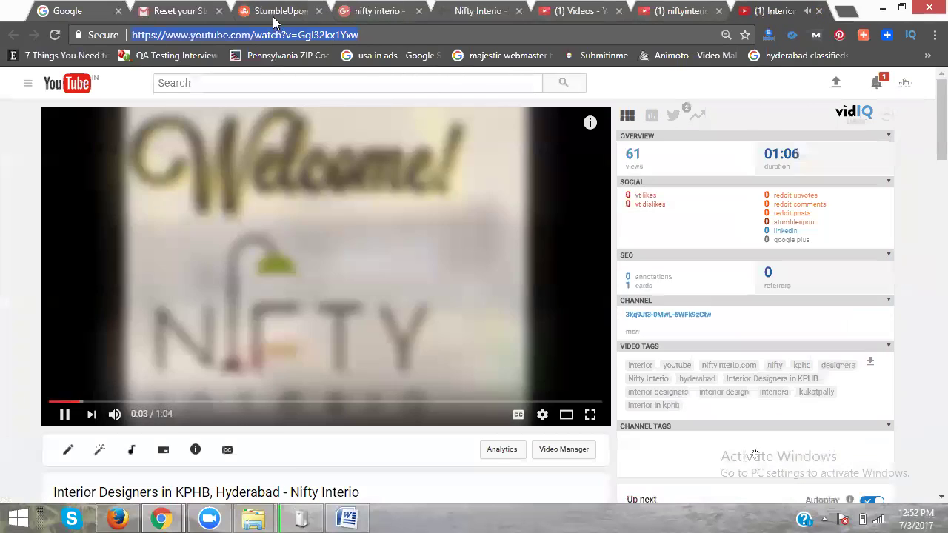
key(ctrl+w)
click(290, 13)
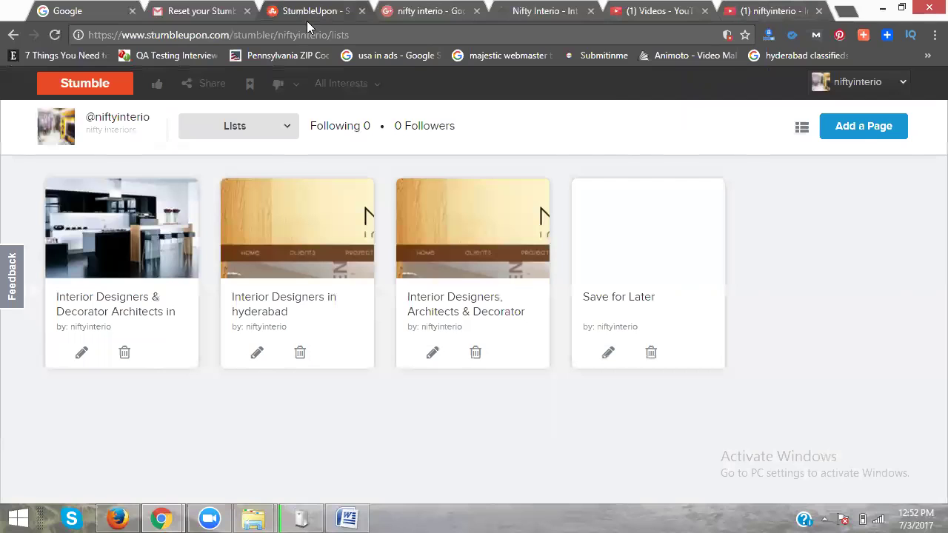
- Open the form for adding a page to StumbleUpon, and return to it after closing the Google+ and Nifty Interio website tabs
click(864, 130)
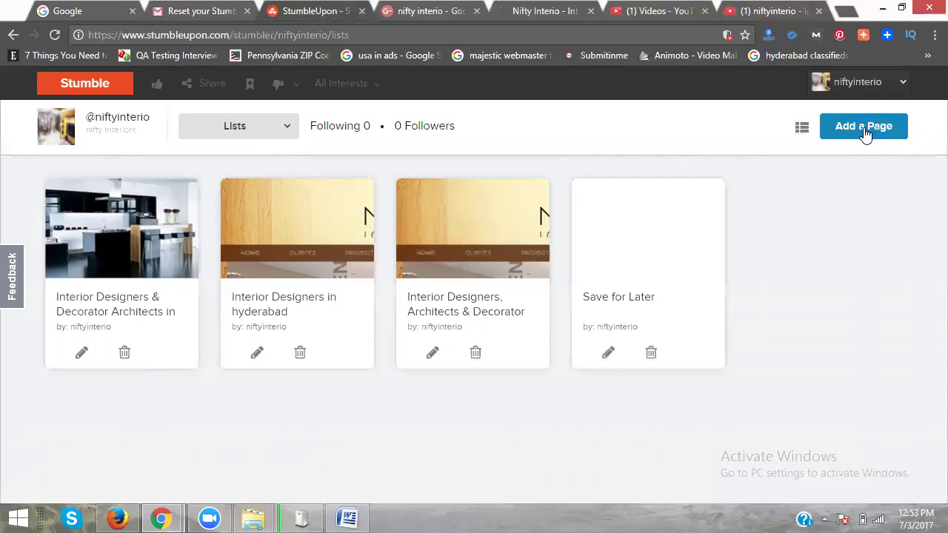
click(864, 132)
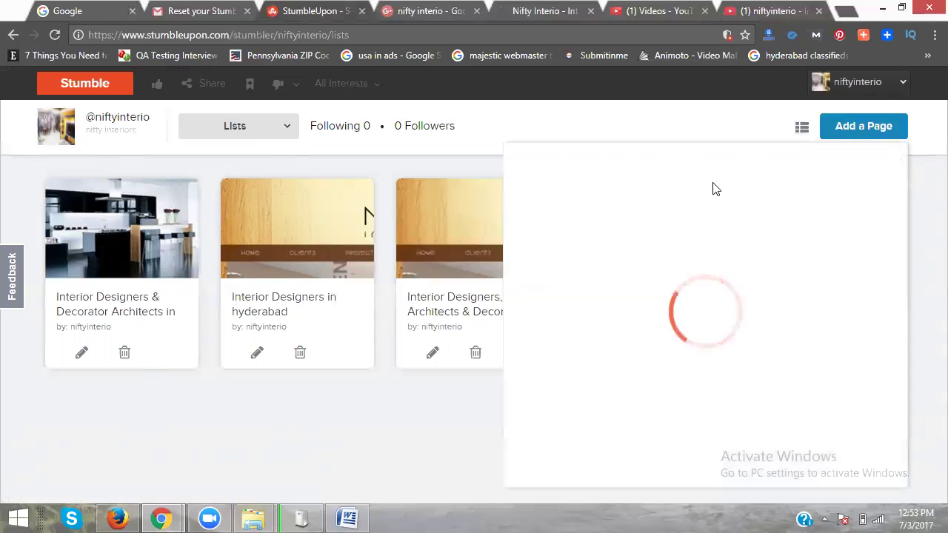
click(481, 17)
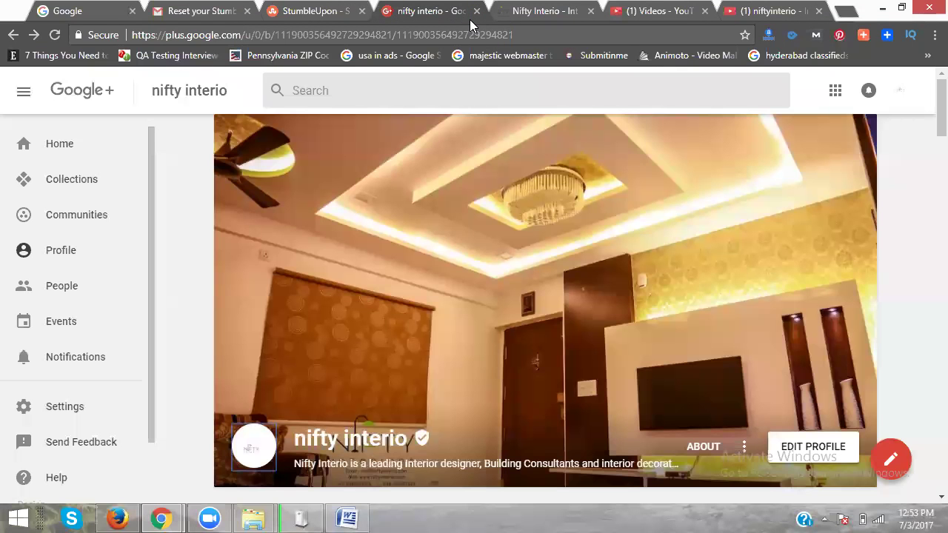
click(476, 11)
click(474, 11)
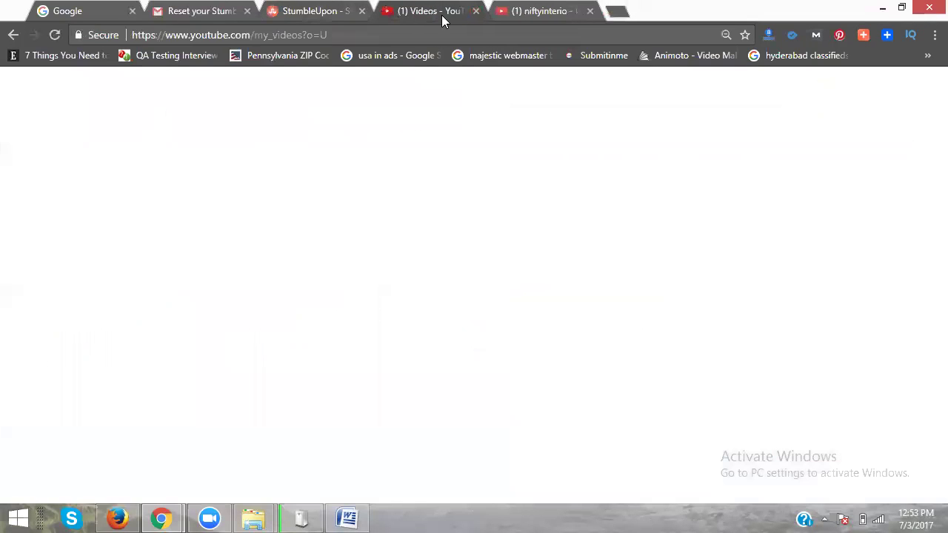
click(323, 17)
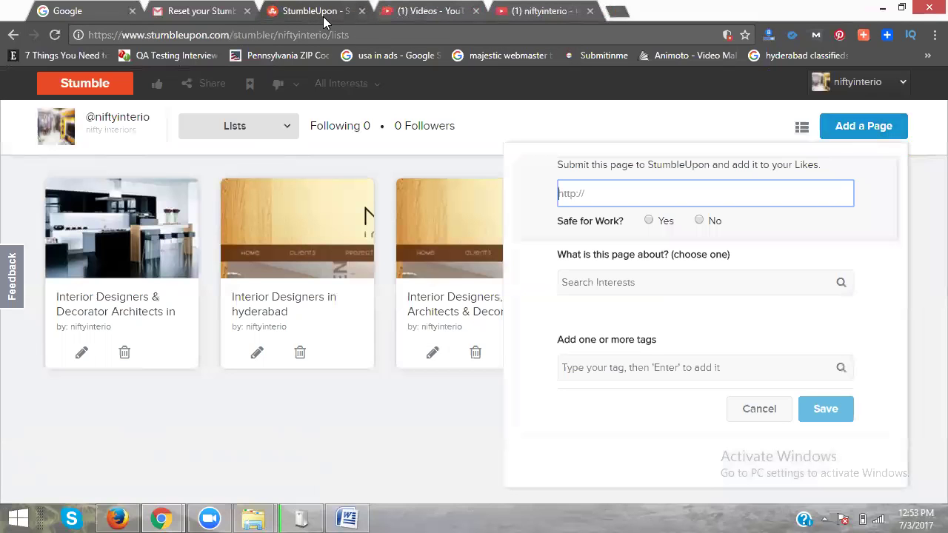
text(https://www.youtube.com/watch?v=GgI32kx1Yxw)
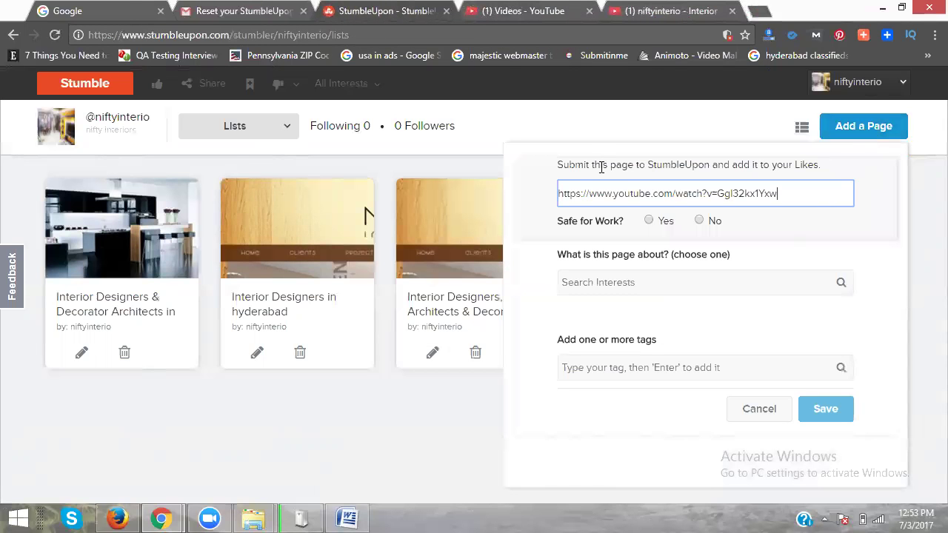
click(650, 220)
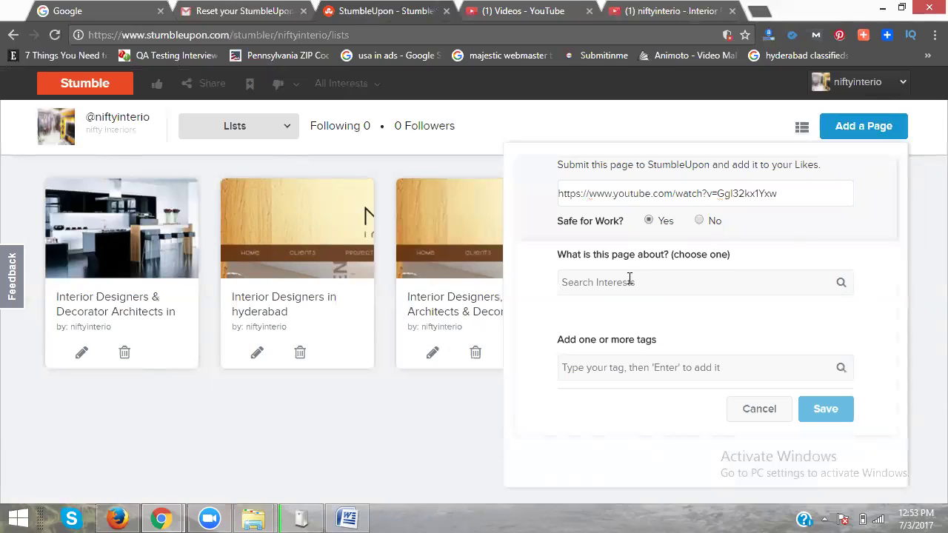
click(629, 282)
text(interior)
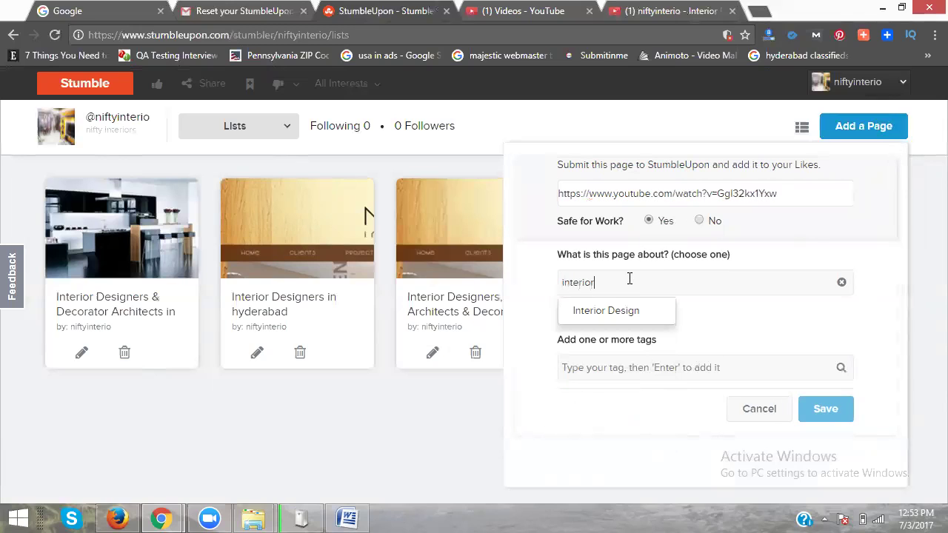
click(626, 311)
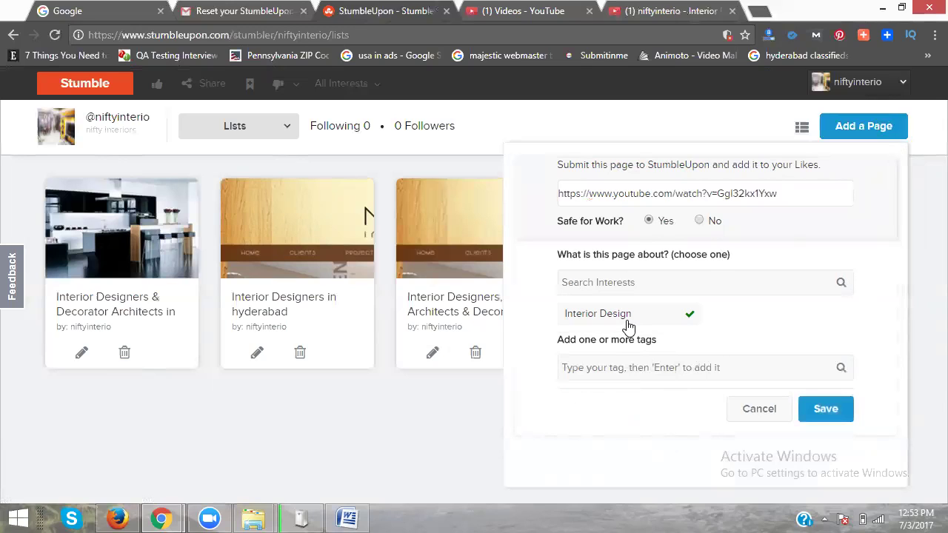
- Enter "interiors , interior designers, interior, designers" as the tags for the submitted video page
click(624, 367)
text(interior)
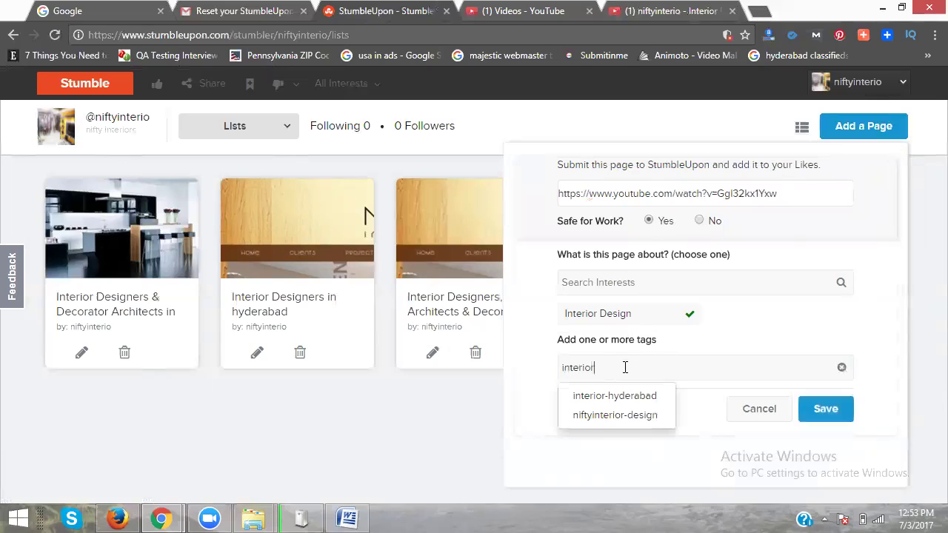
text(s , inte)
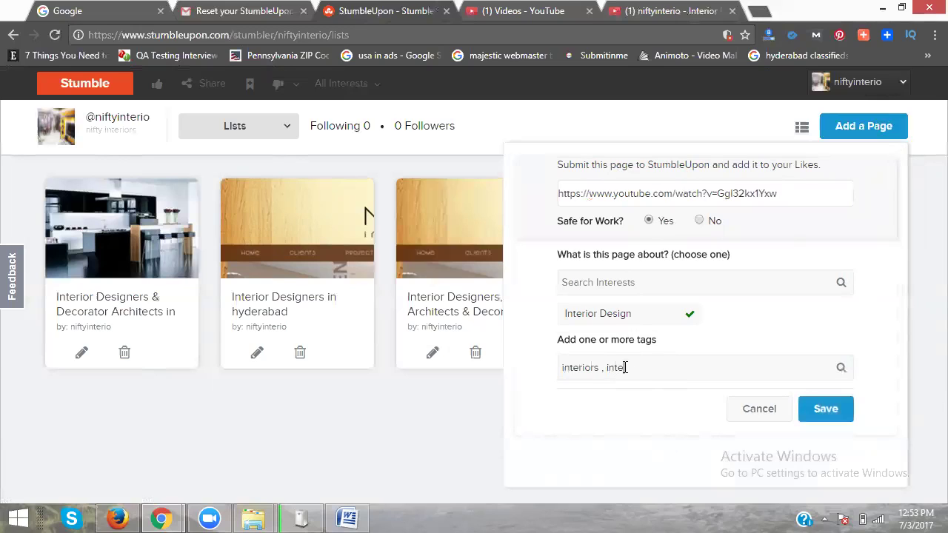
text(rior designers, interior, designers)
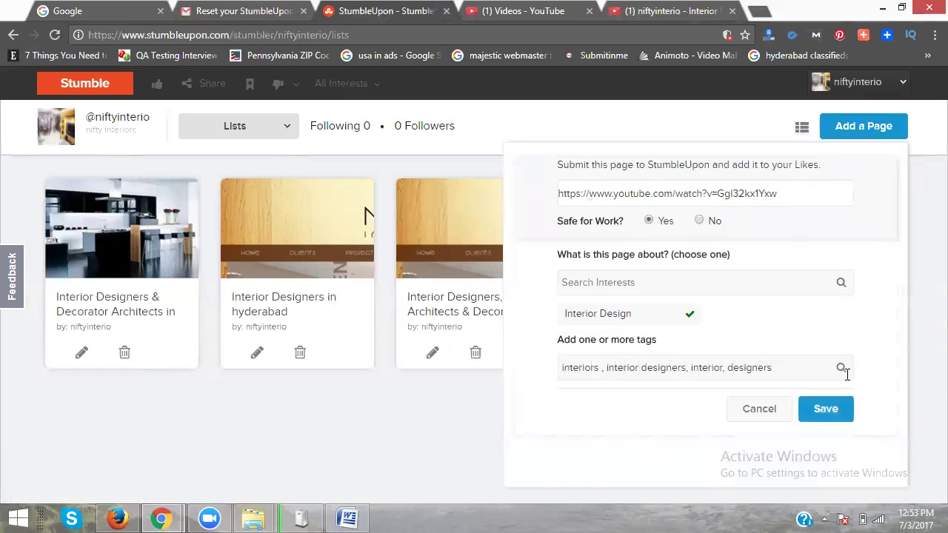
- Save the video page submission and display the profile's Likes
click(831, 412)
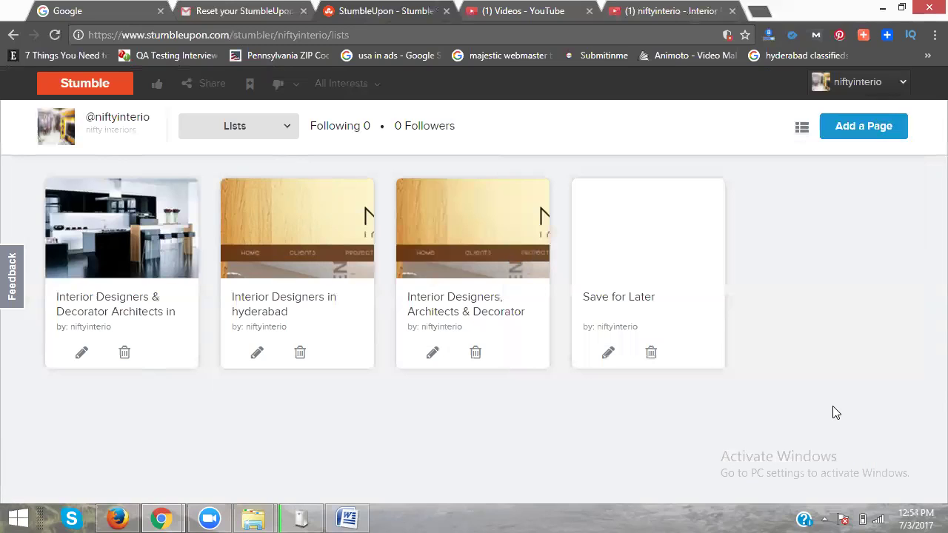
click(268, 140)
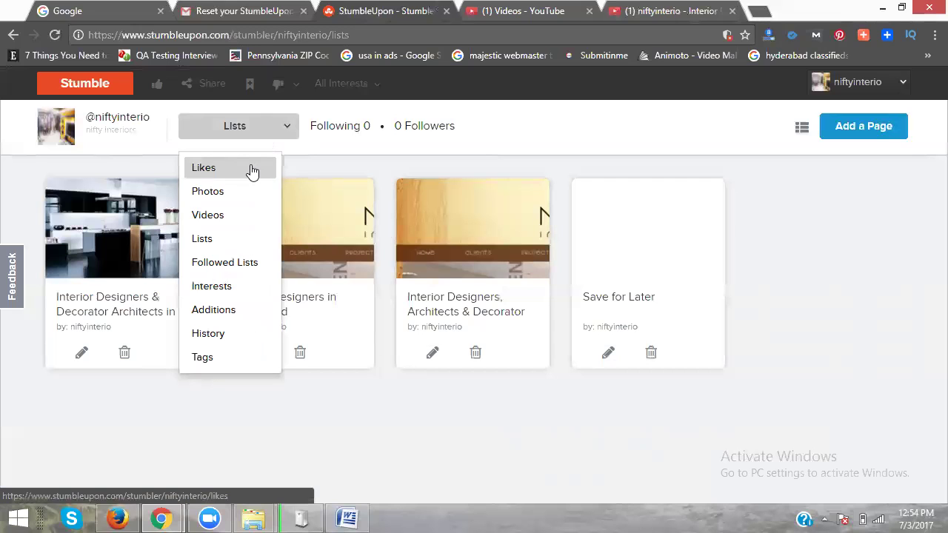
click(252, 169)
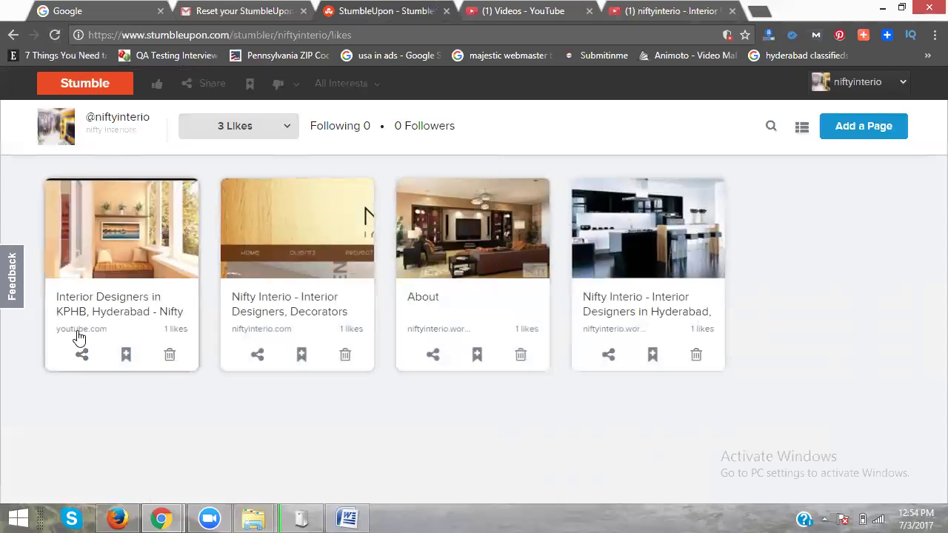
- Copy the link of the YouTube video "Interior Designers in Mehdipatnam, Hyderabad - Nifty Interio" and return to the StumbleUpon Likes
click(666, 12)
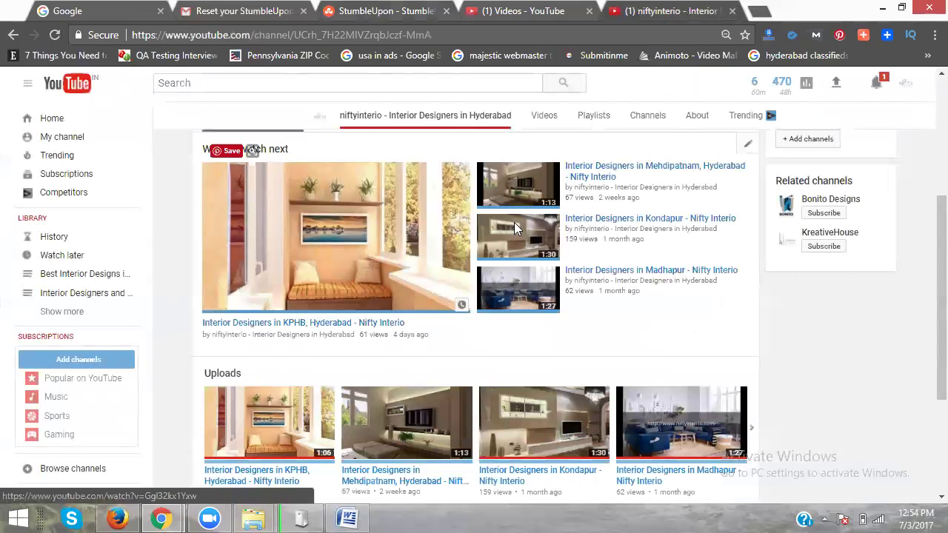
middle_click(609, 172)
click(762, 11)
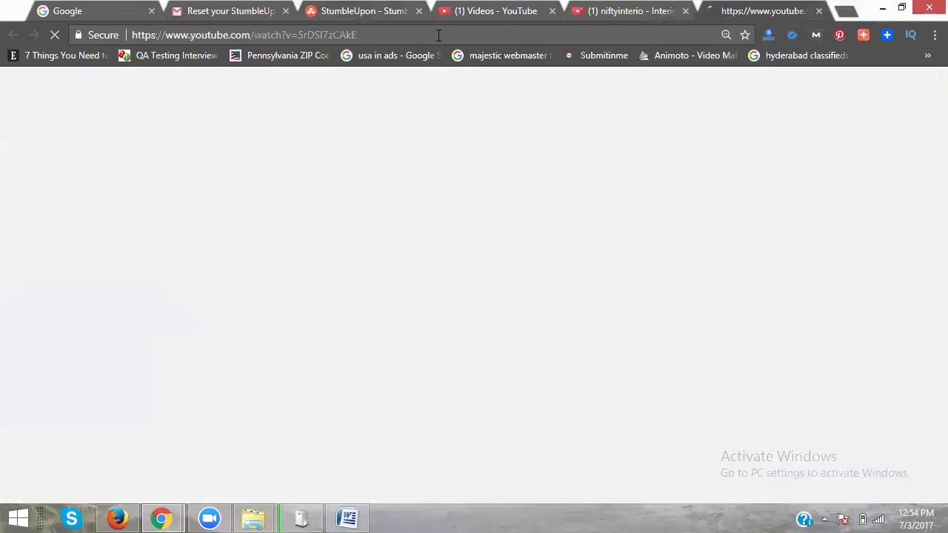
click(394, 35)
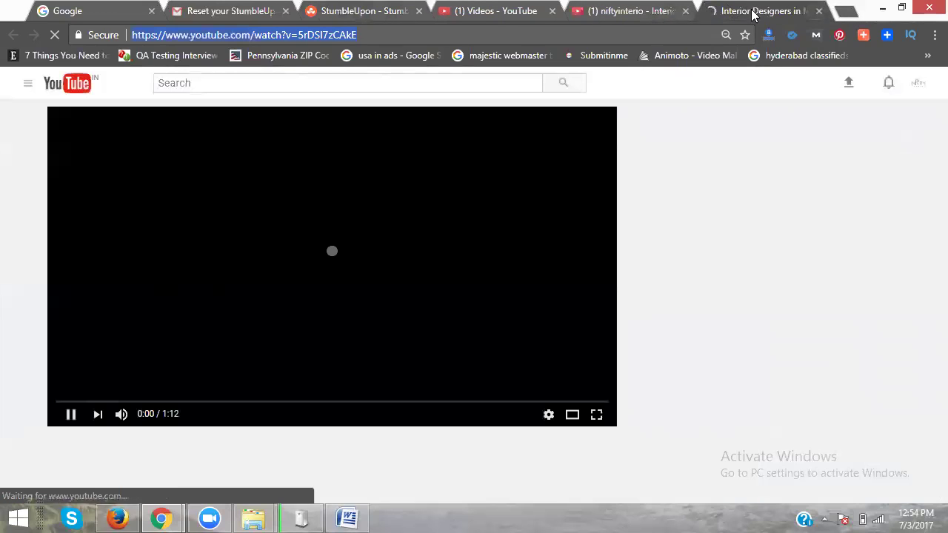
click(818, 11)
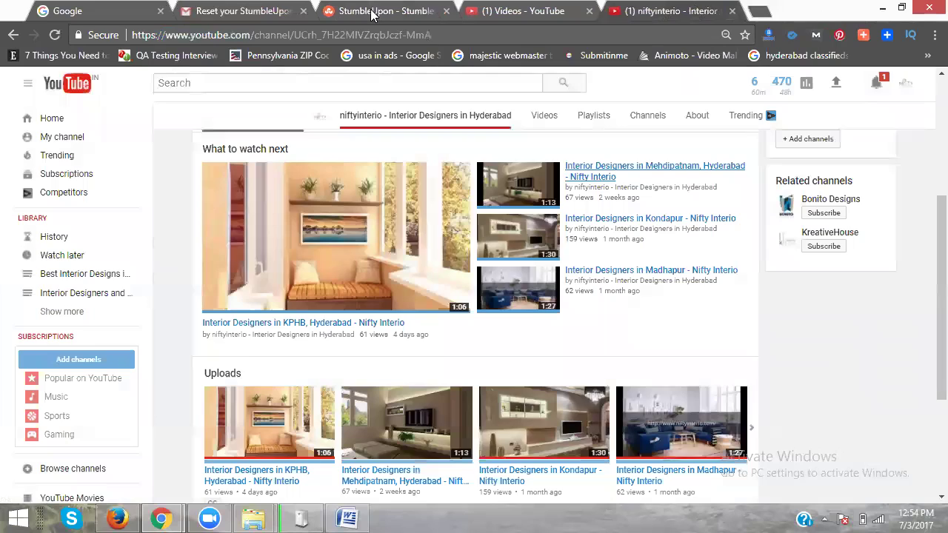
click(373, 12)
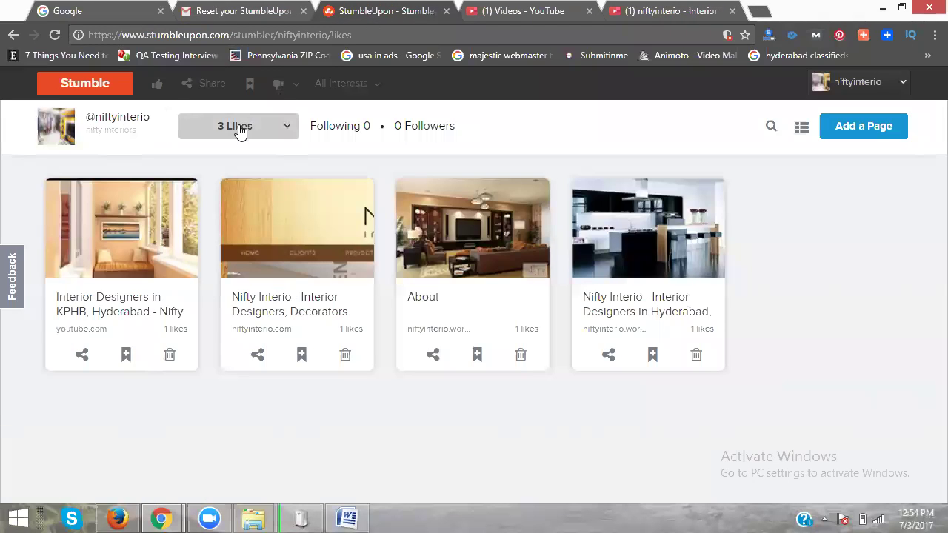
click(856, 127)
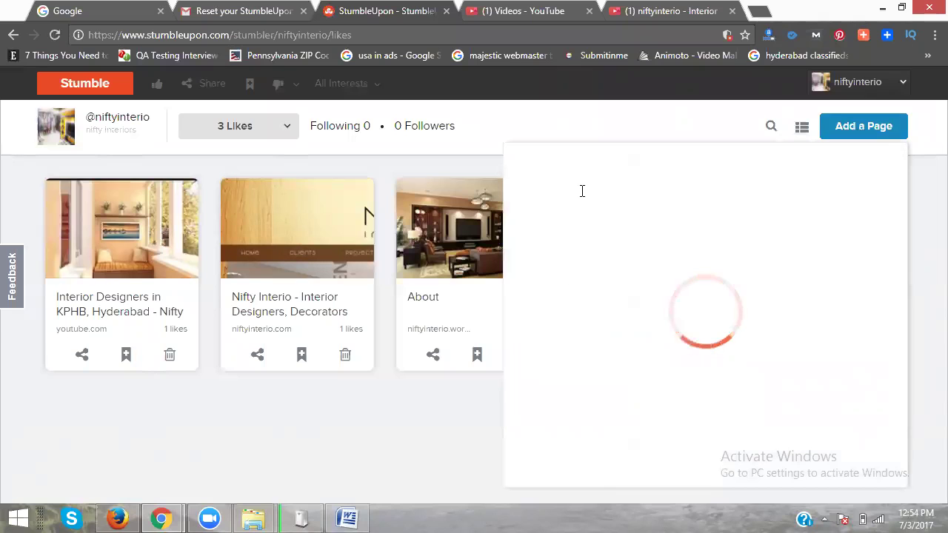
text(https://www.youtube.com/watch?v=5rDSl7zCAkE)
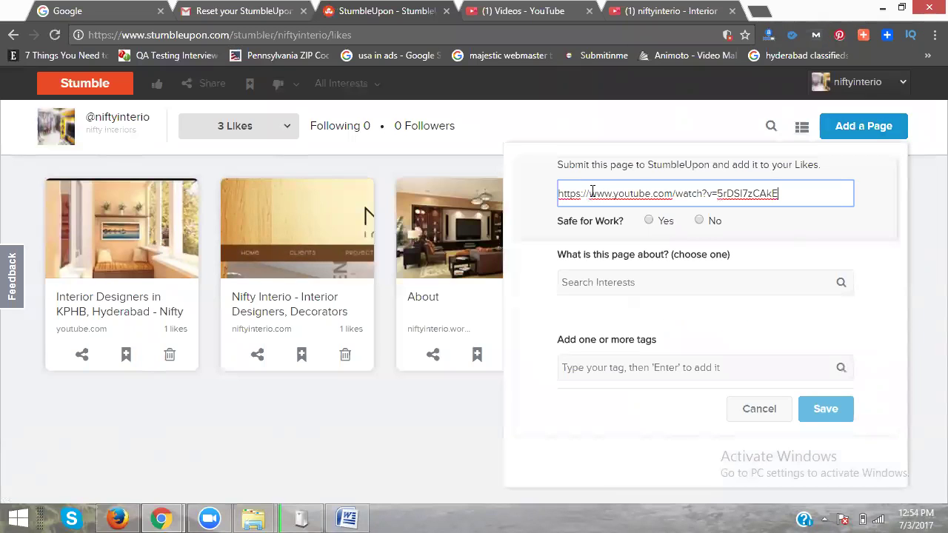
click(650, 221)
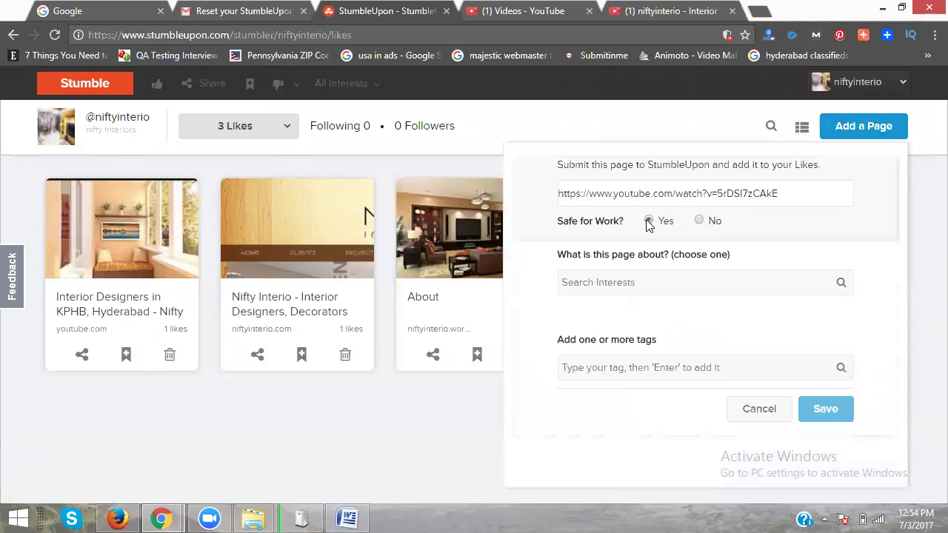
click(643, 279)
text(interior design)
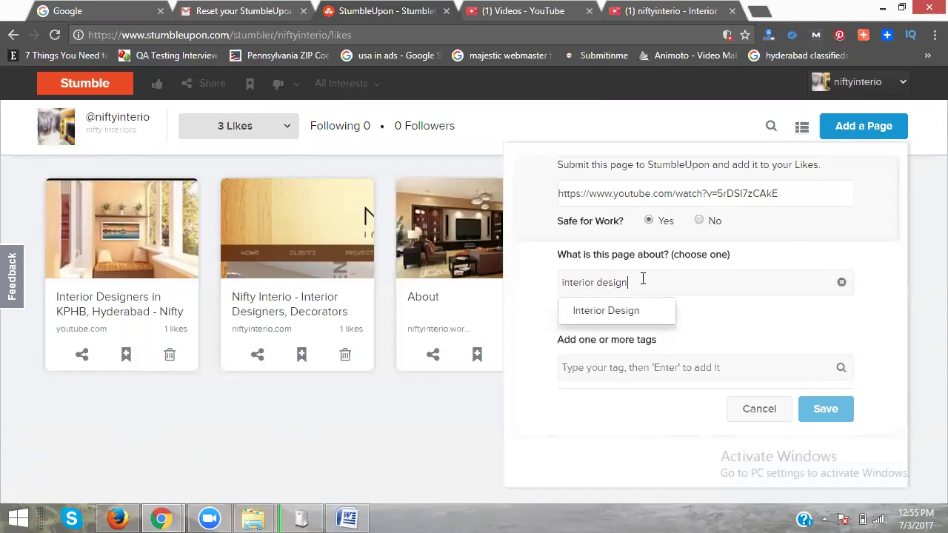
text(ers)
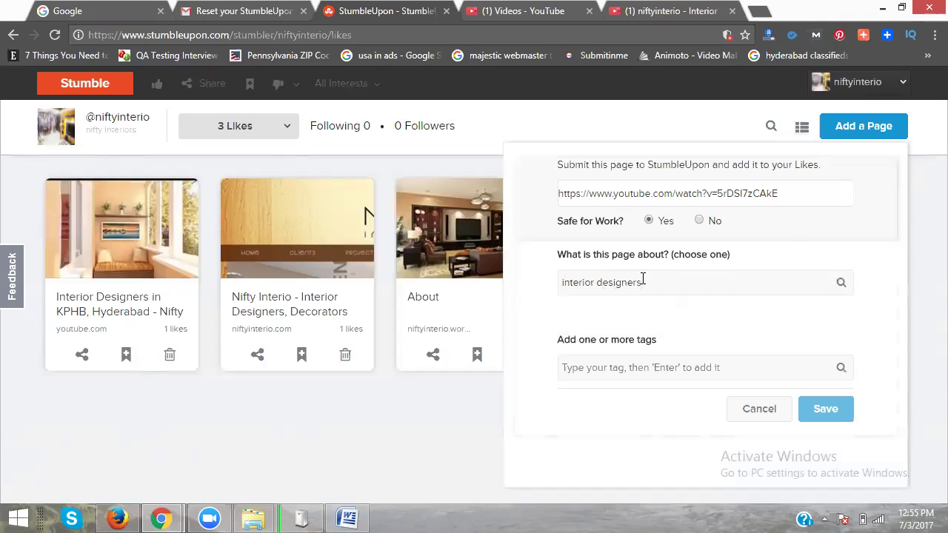
key(BackSpace)
click(626, 310)
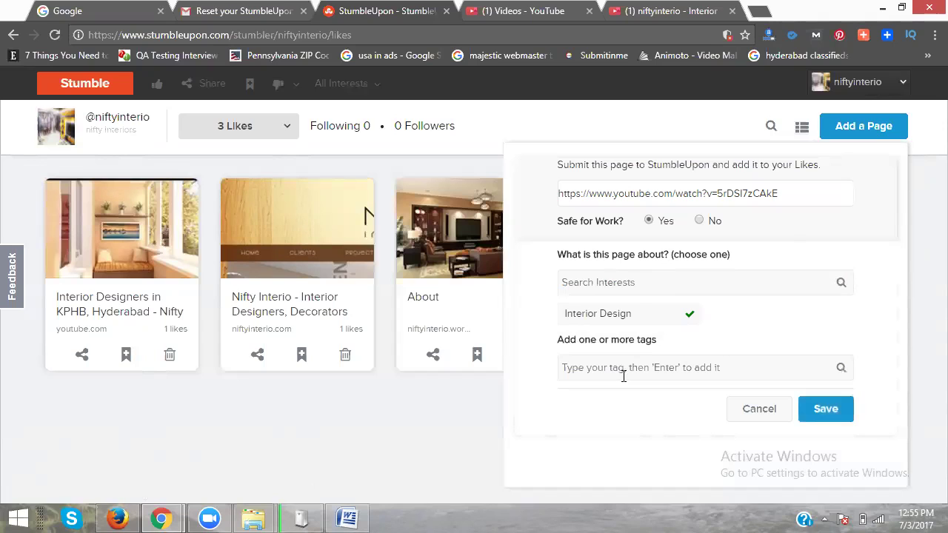
- Add the tags interiors, interior designers and niftyinterior-design to the Mehdipatnam video submission
click(623, 370)
text(interiors)
key(Return)
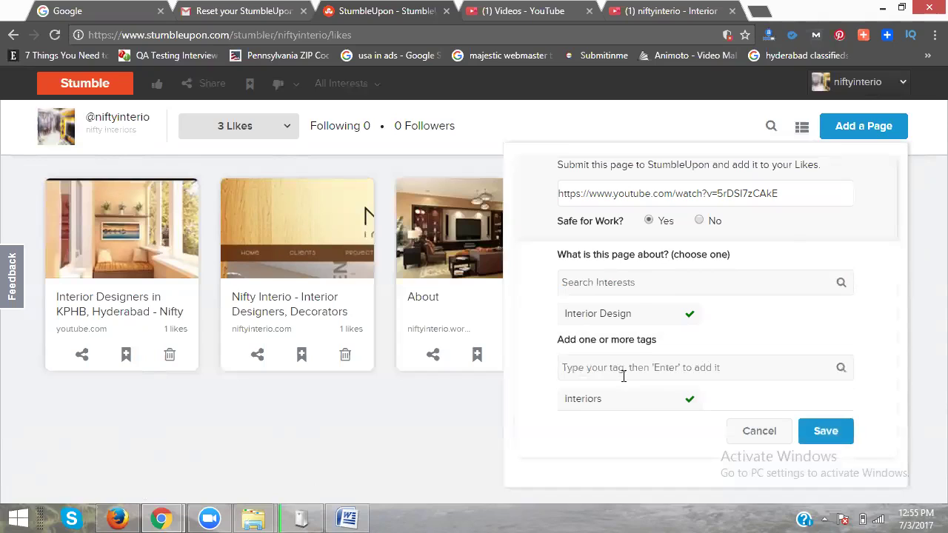
text(interior designers)
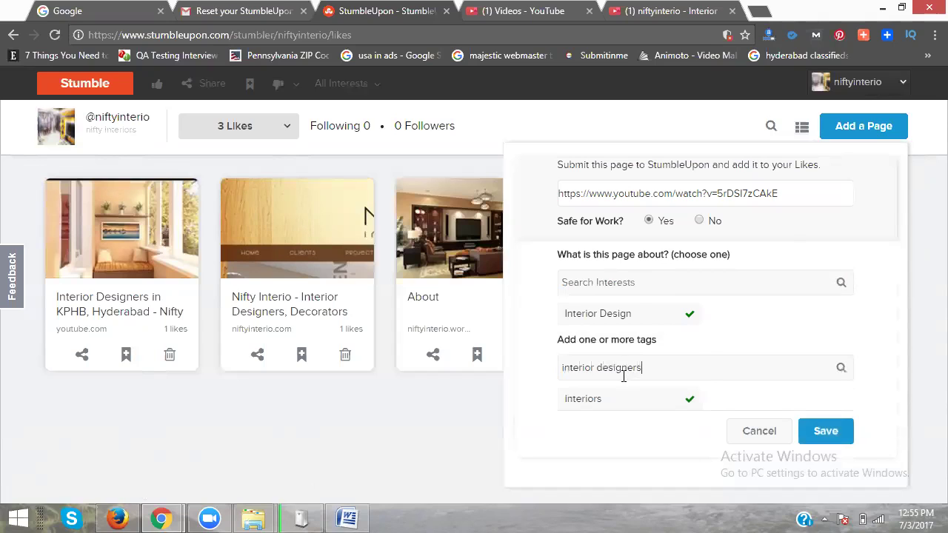
key(Return)
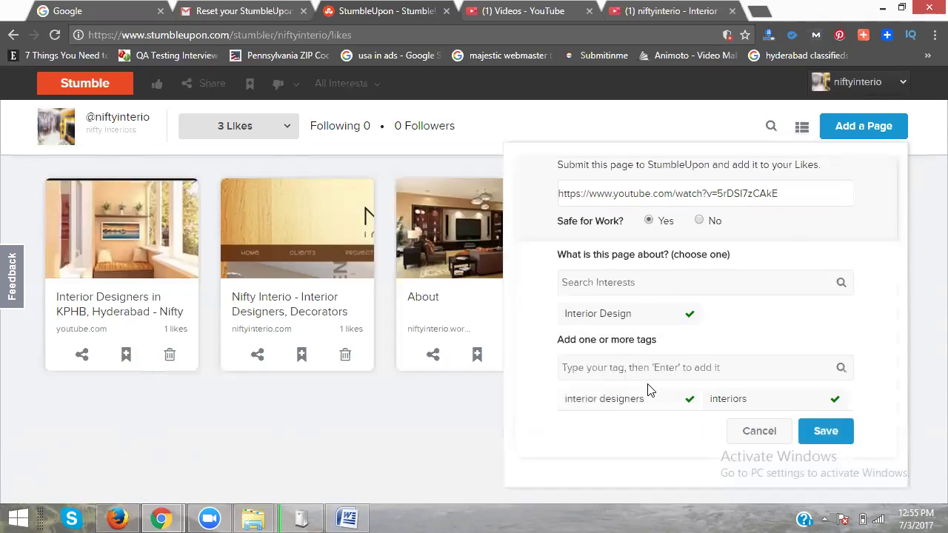
text(design)
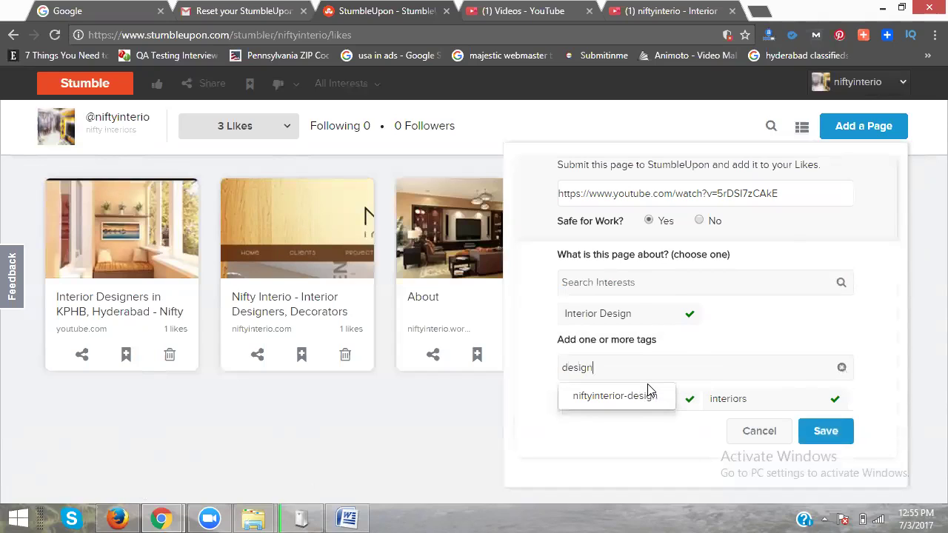
key(Return)
- Add the tags interior and interior designs to the Mehdipatnam video submission, and save it
text(interi)
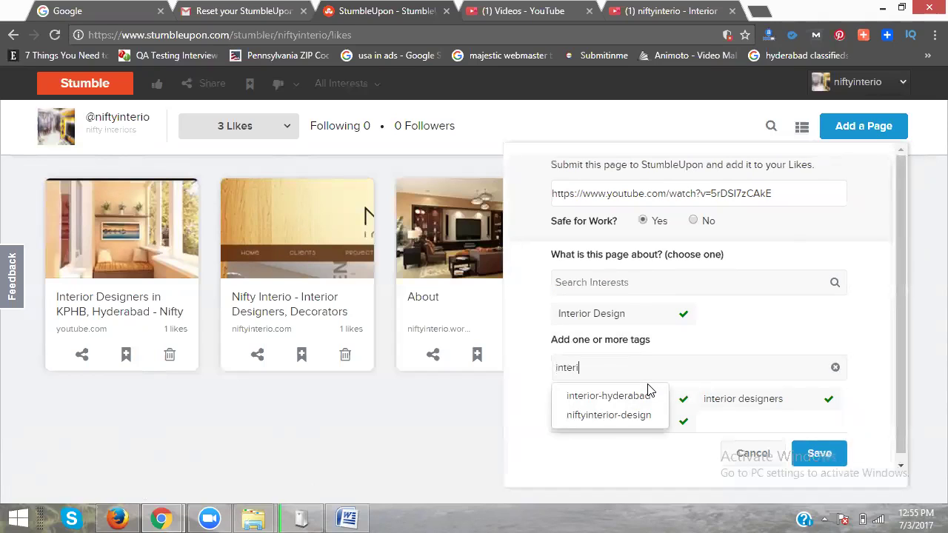
text(or)
key(Return)
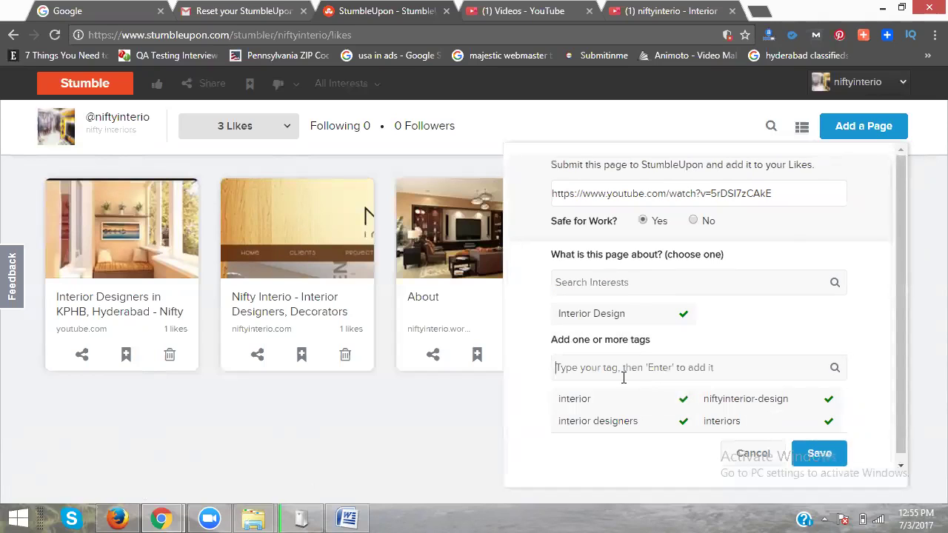
text(interior designs)
key(Return)
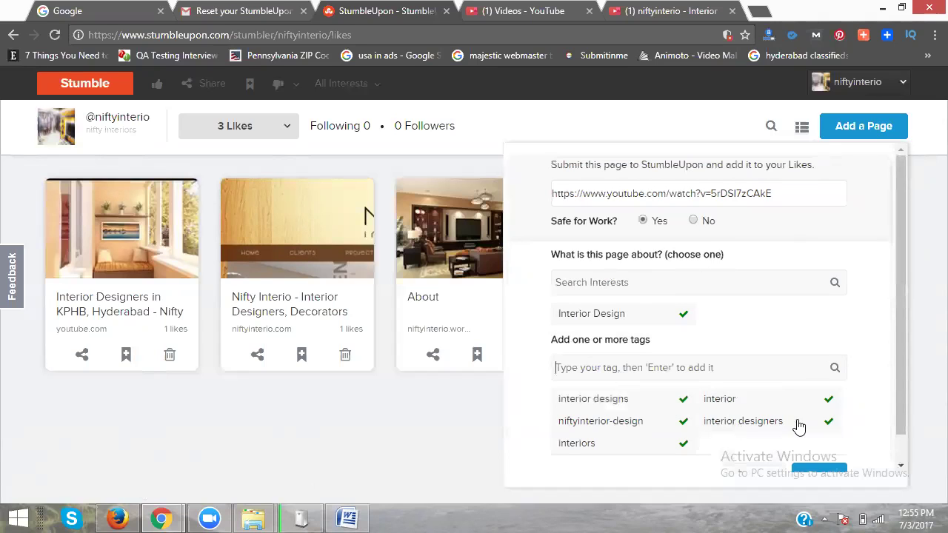
scroll(801, 421, down, 1)
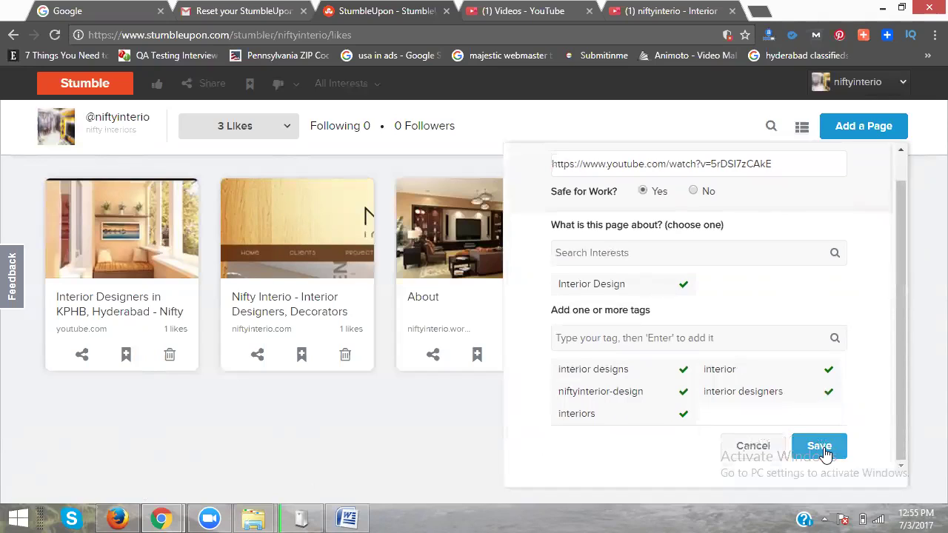
click(822, 447)
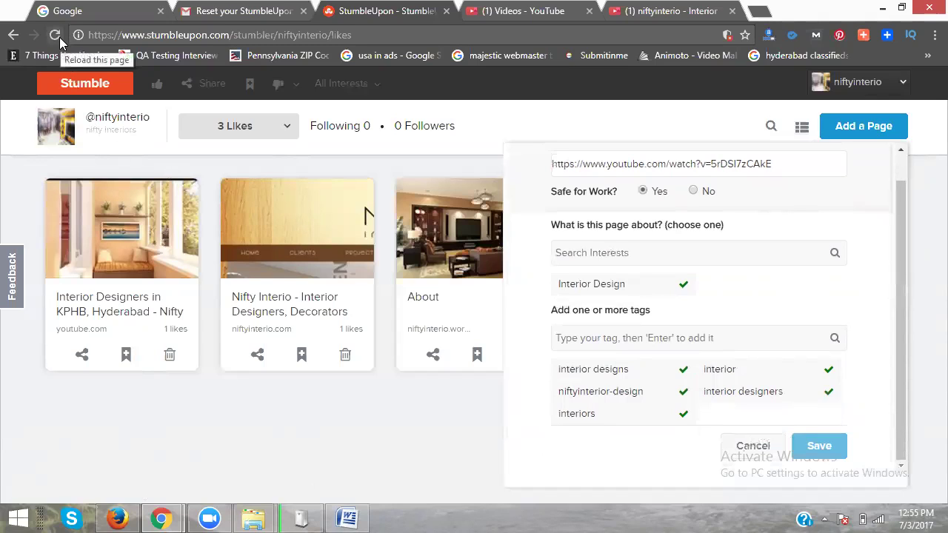
- Save the Mehdipatnam video submission and reload the Likes page
click(827, 453)
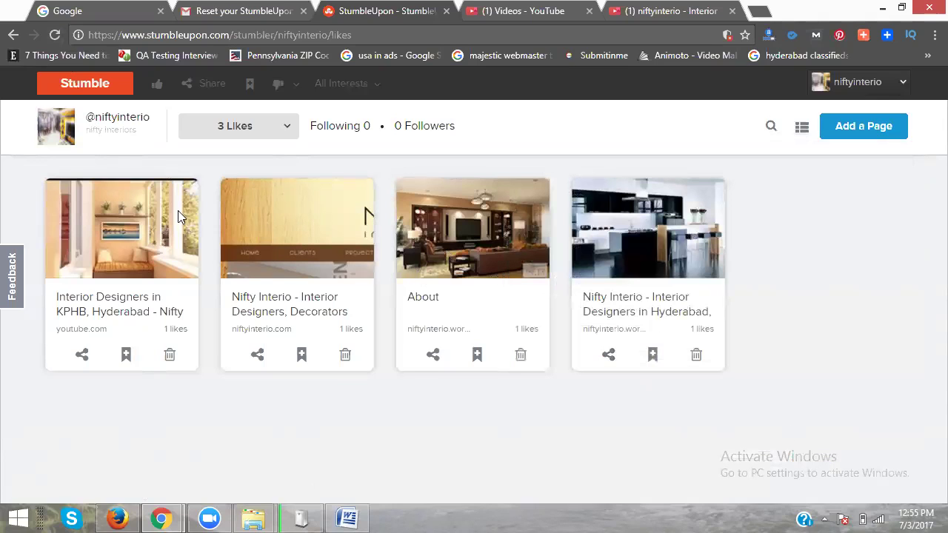
click(55, 34)
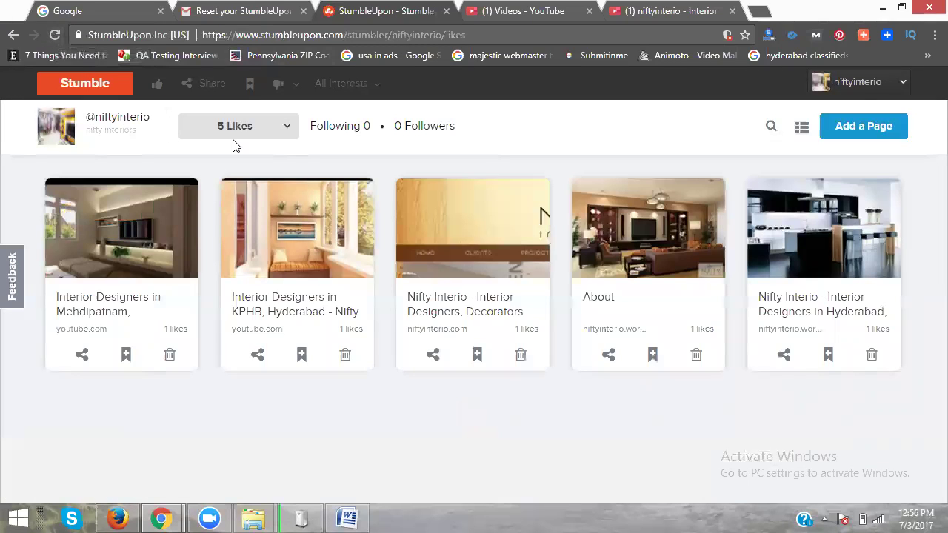
- Create a list named "Interior Designers in Mehdipatnam" from the Mehdipatnam video's card, using its title as the list name
drag(50, 295, 125, 355)
key(ctrl+c)
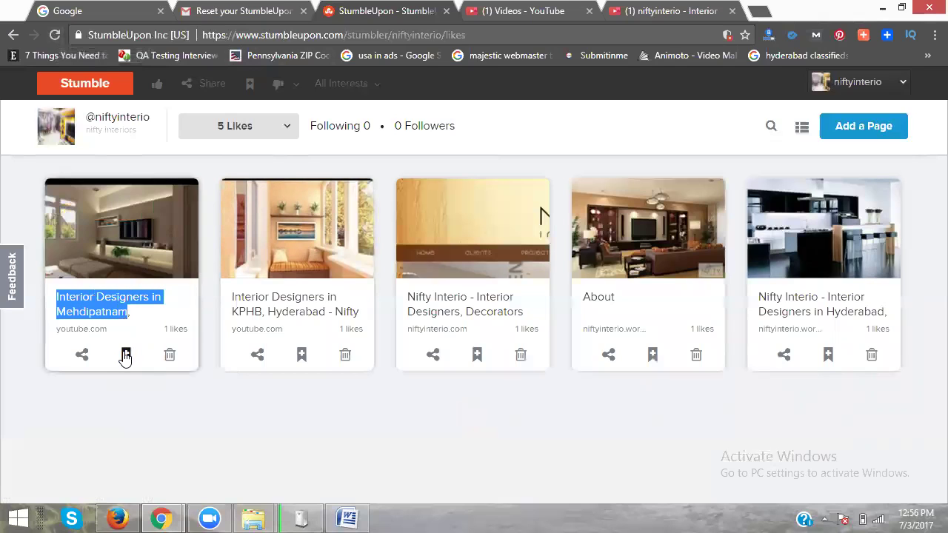
click(126, 356)
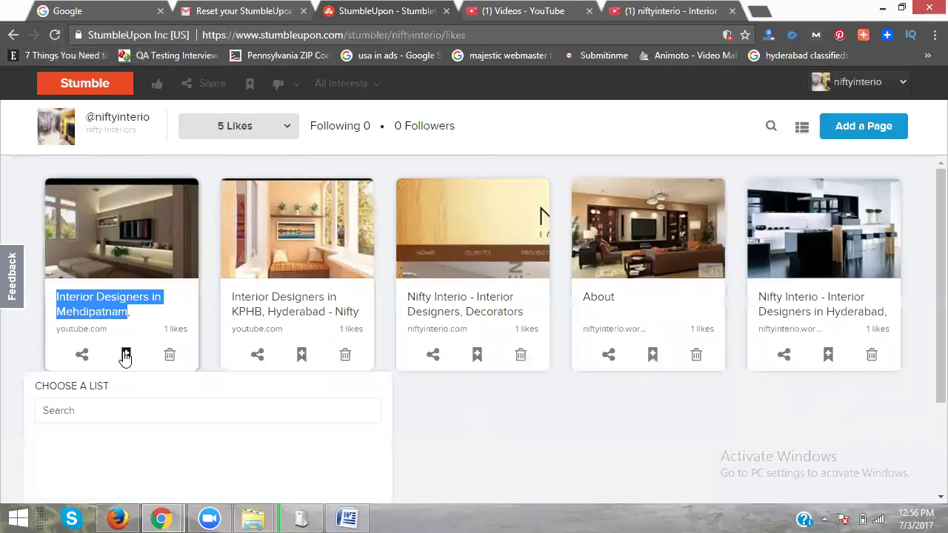
click(79, 410)
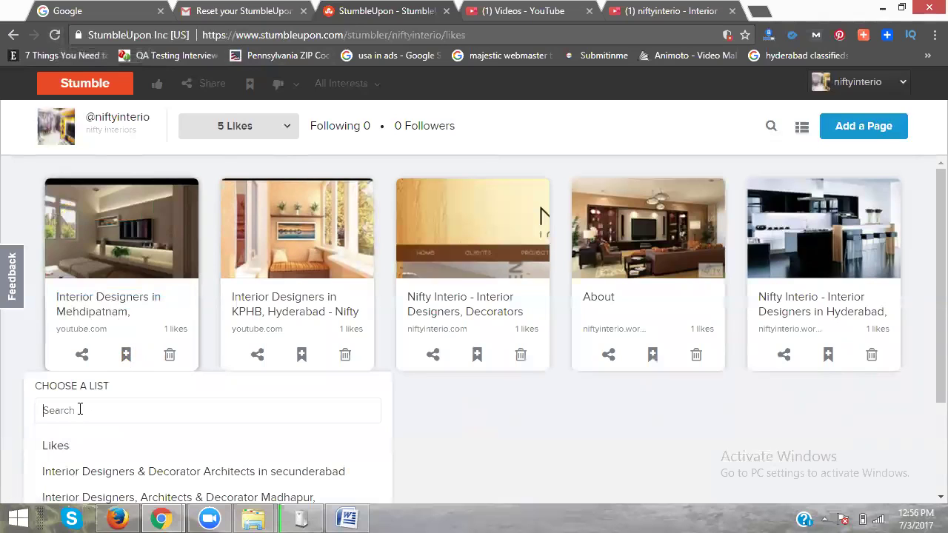
key(ctrl+v)
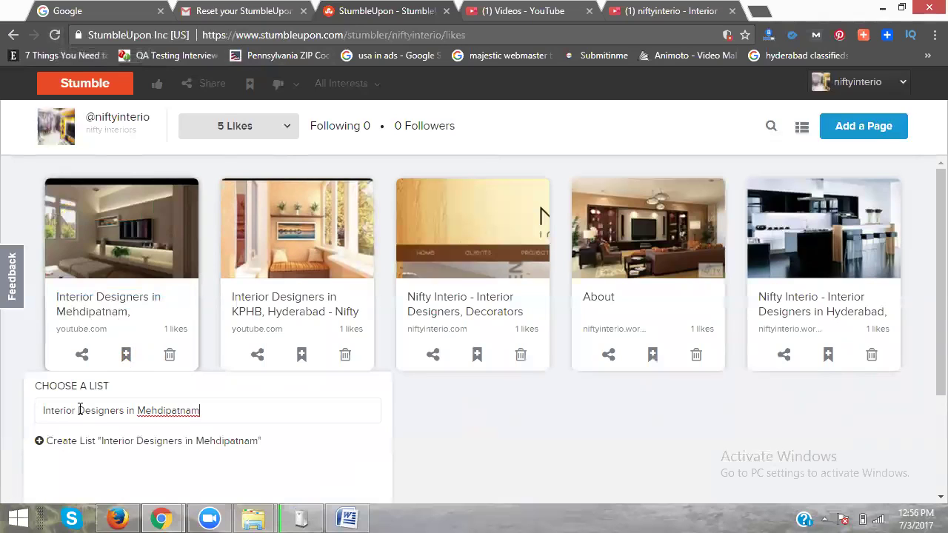
click(113, 442)
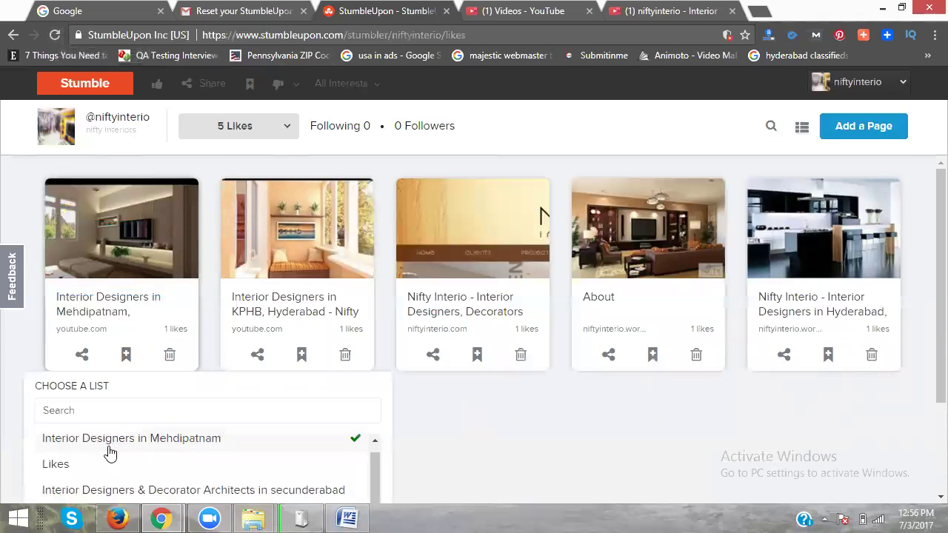
- Open the Mehdipatnam video in StumbleUpon and start a new list for it named "Interior Designs in Mehdipatnam"
double_click(142, 288)
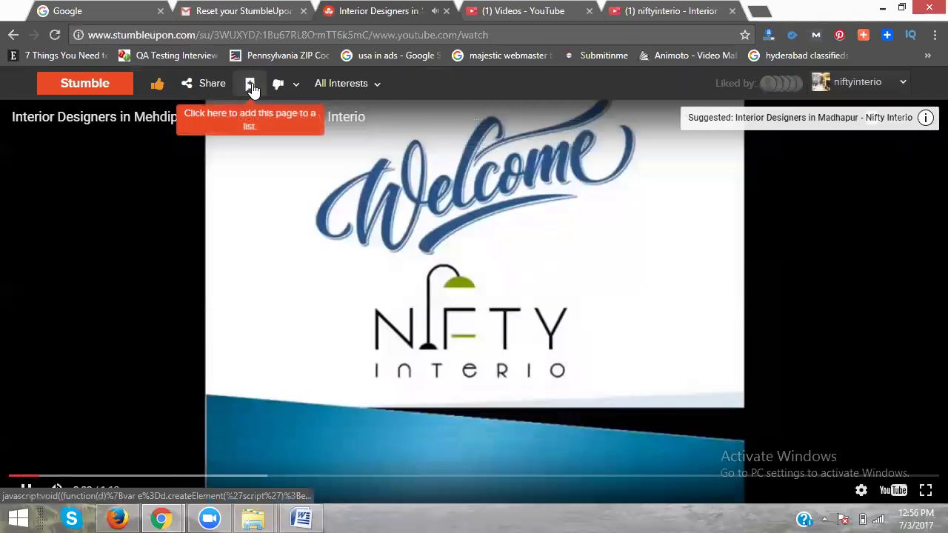
click(250, 84)
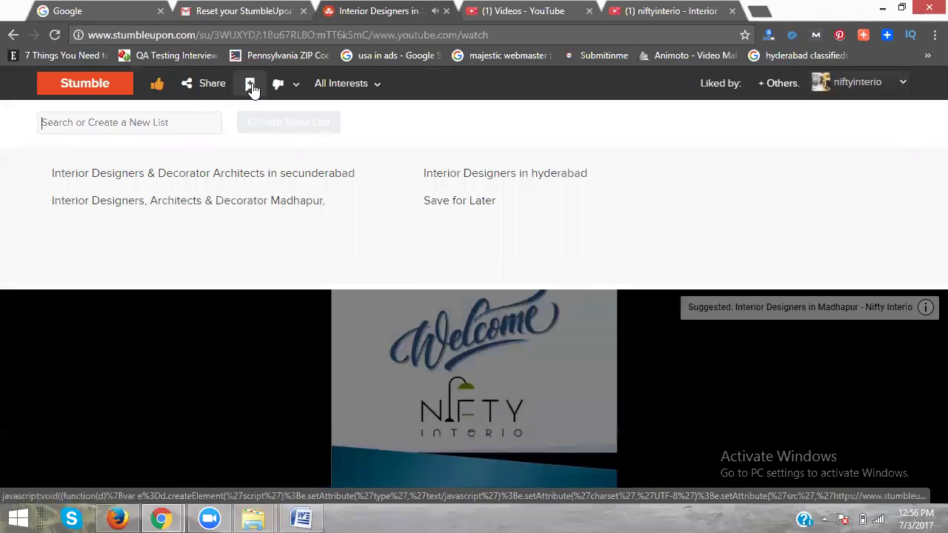
key(ctrl+v)
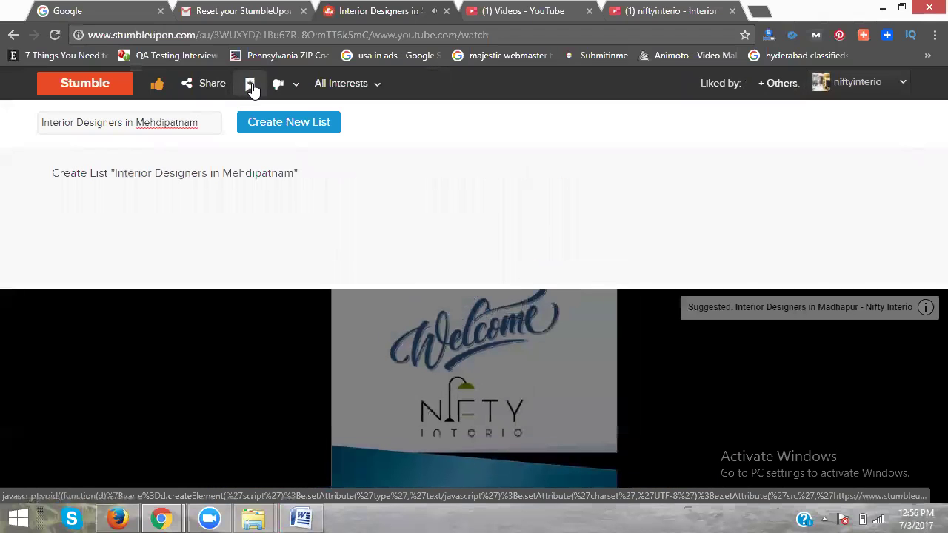
click(117, 122)
key(BackSpace)
key(BackSpace)
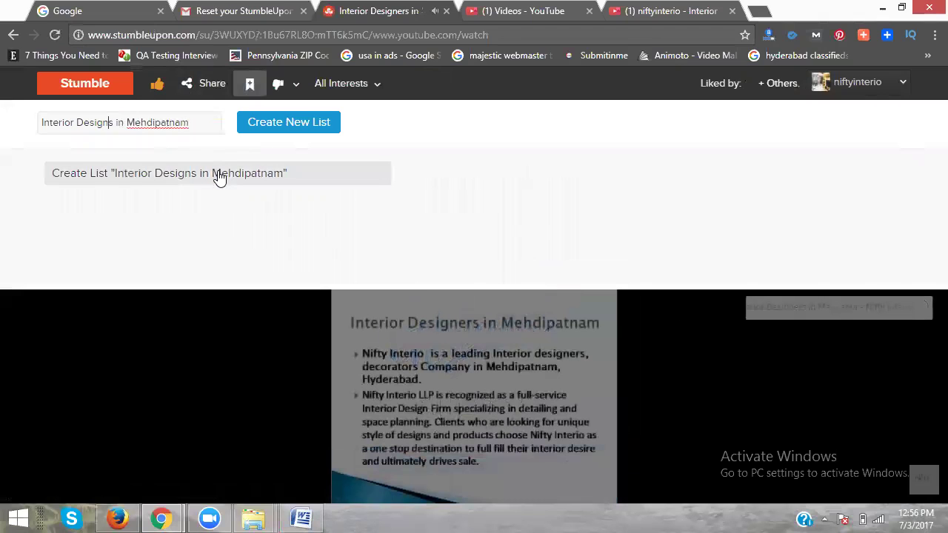
click(219, 175)
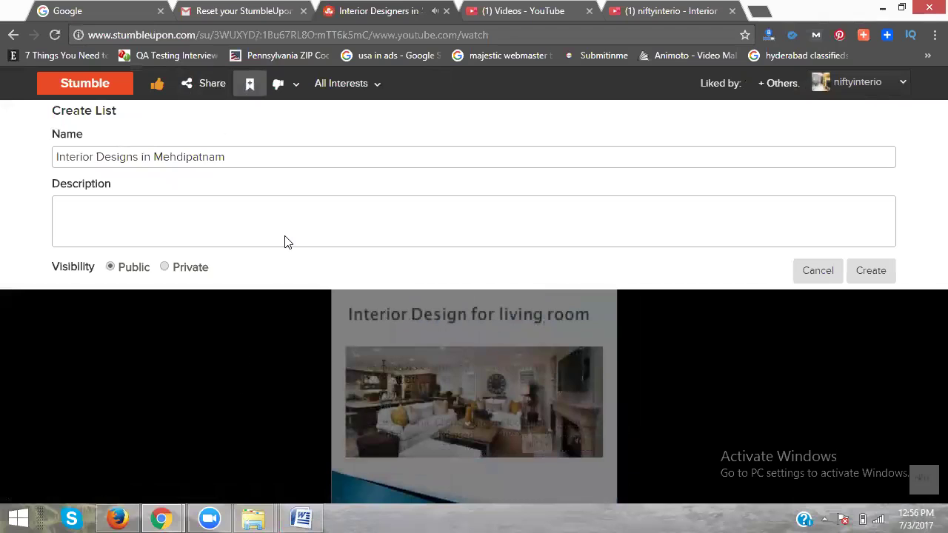
triple_click(225, 156)
key(ctrl+c)
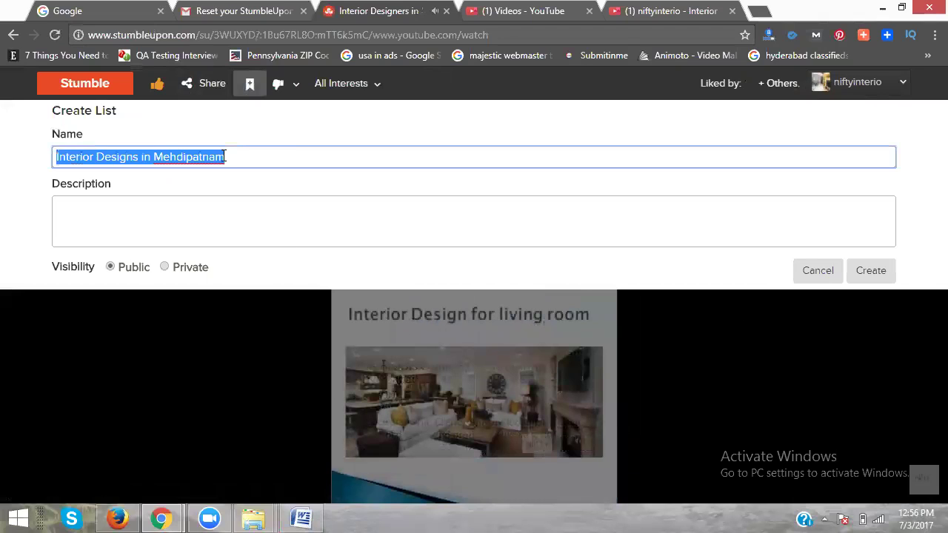
click(207, 204)
key(ctrl+v)
text(-)
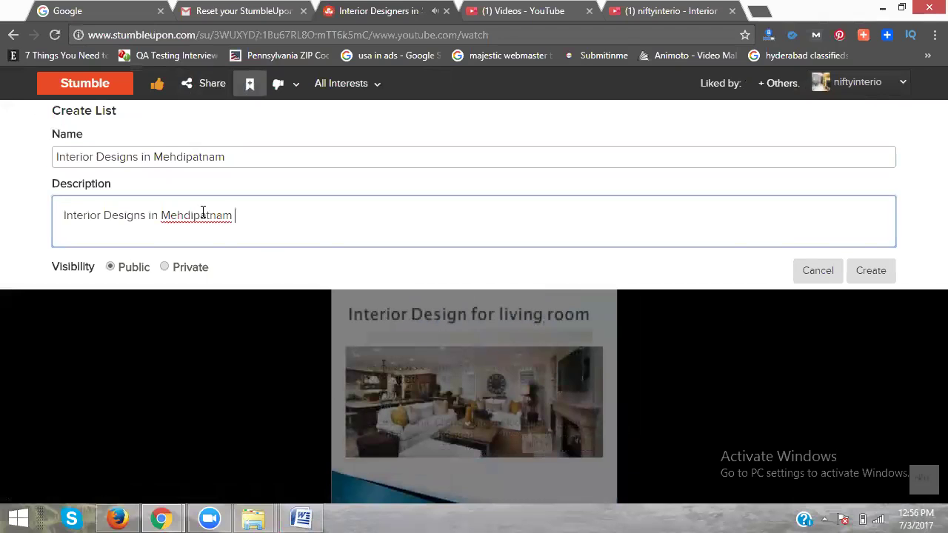
click(762, 13)
text(nif)
key(Return)
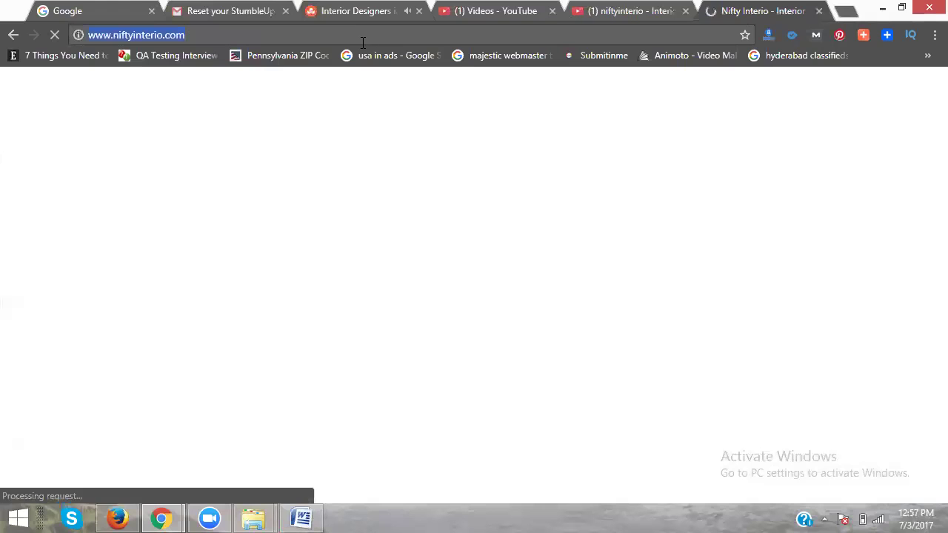
click(363, 10)
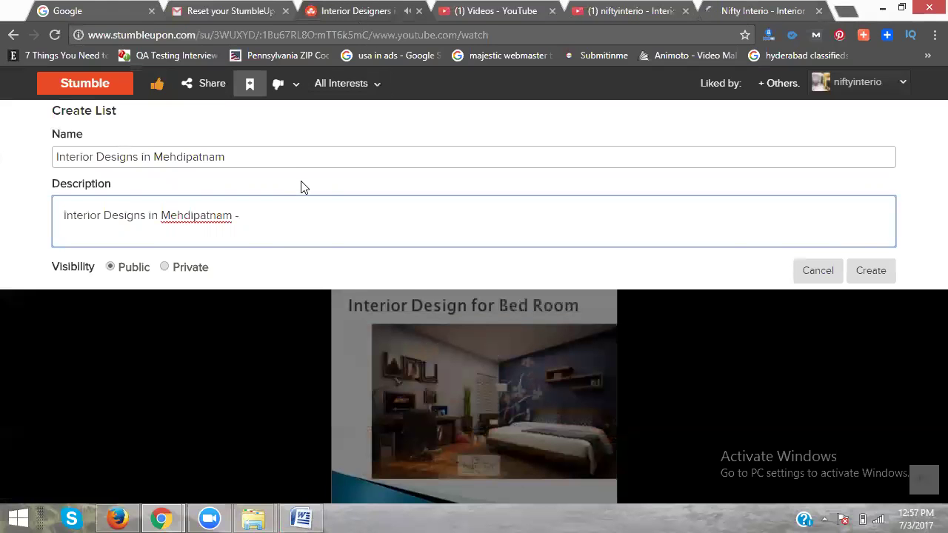
text(http://www.niftyinterio.com/)
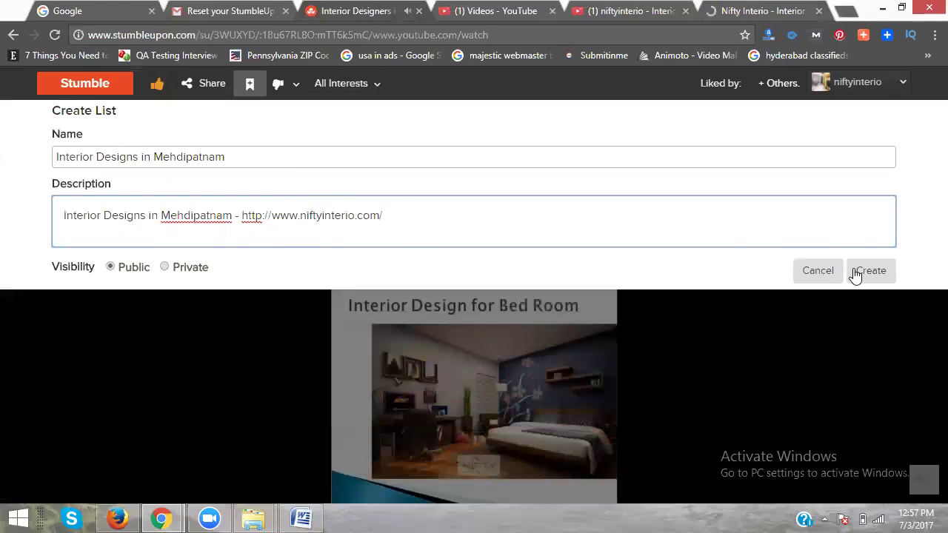
- Copy the list name "Interior Designs in Mehdipatnam" and create the public list
double_click(291, 157)
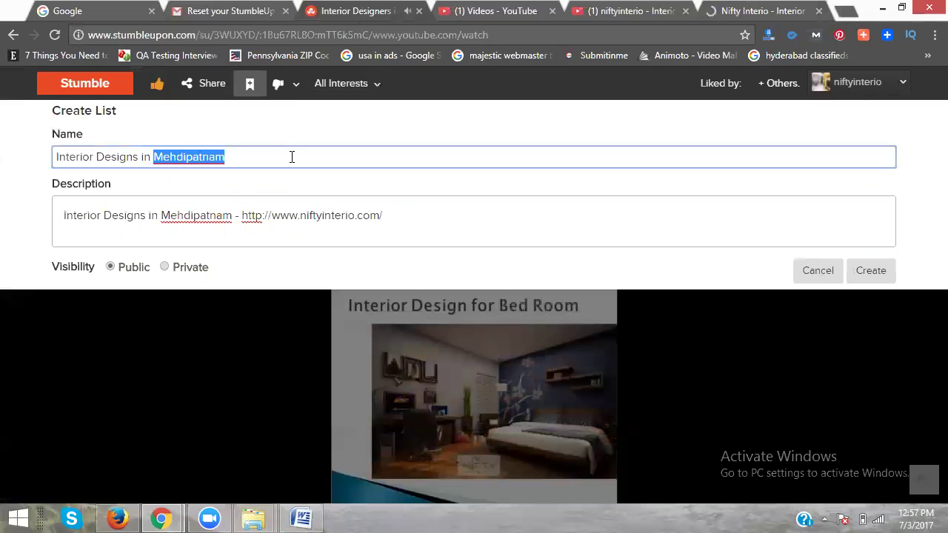
triple_click(292, 157)
key(ctrl+c)
click(878, 271)
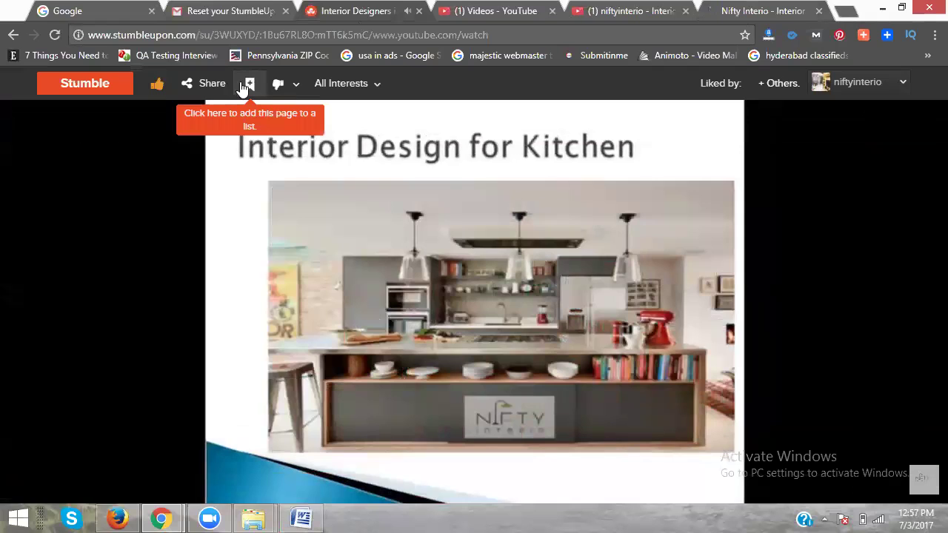
- Start another new list for the video named "Interior Designer in Mehdipatnam"
click(249, 85)
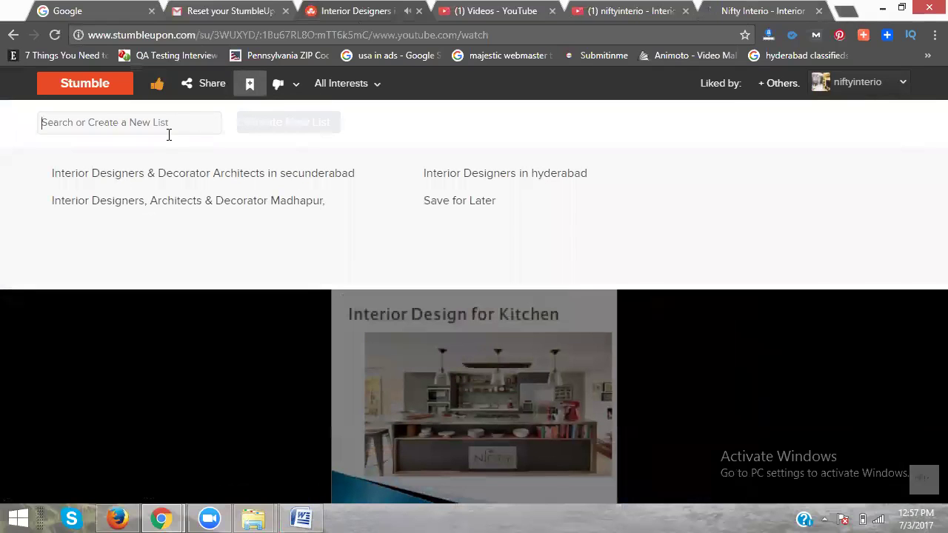
key(ctrl+v)
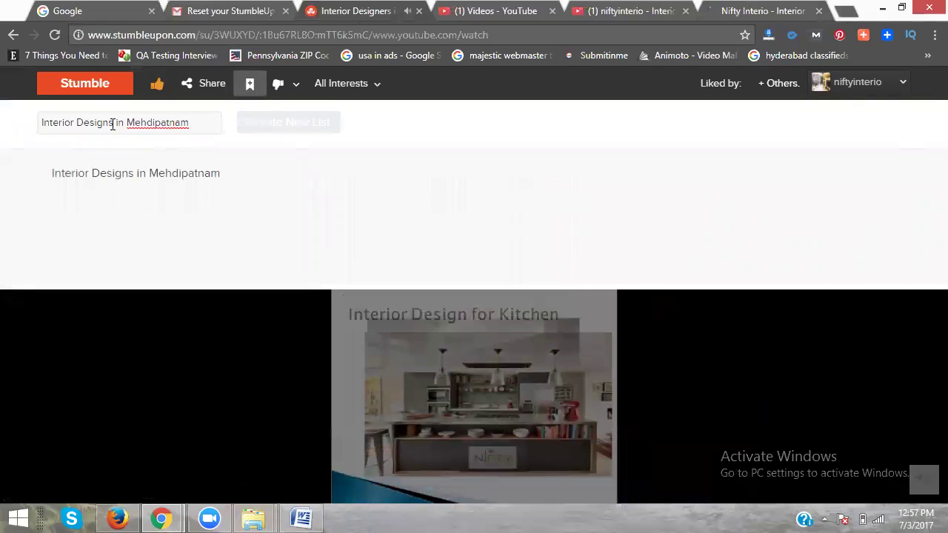
click(113, 126)
key(BackSpace)
text(er)
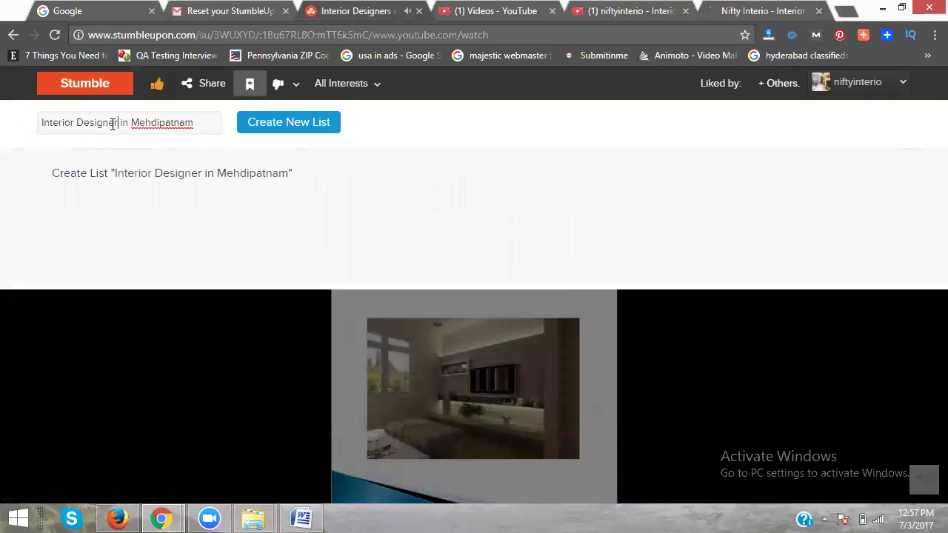
click(300, 123)
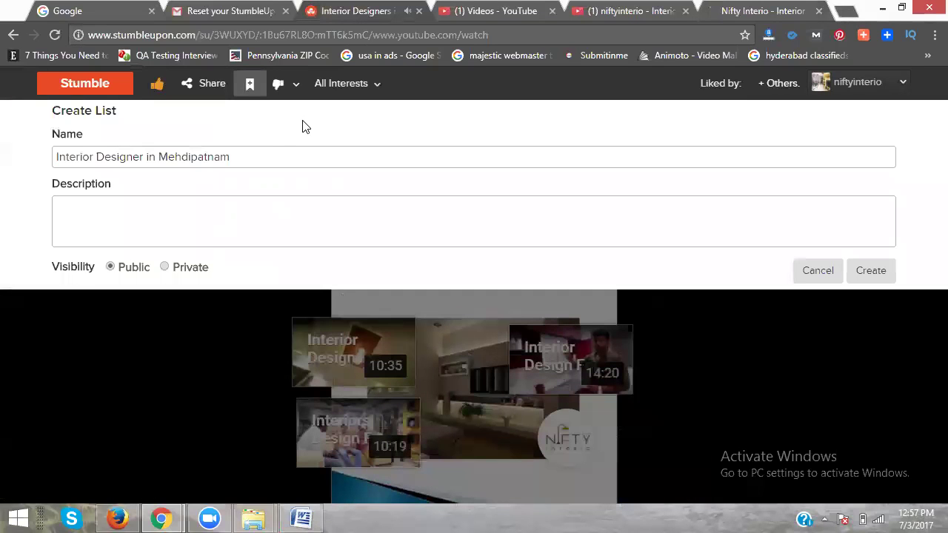
triple_click(228, 157)
key(ctrl+c)
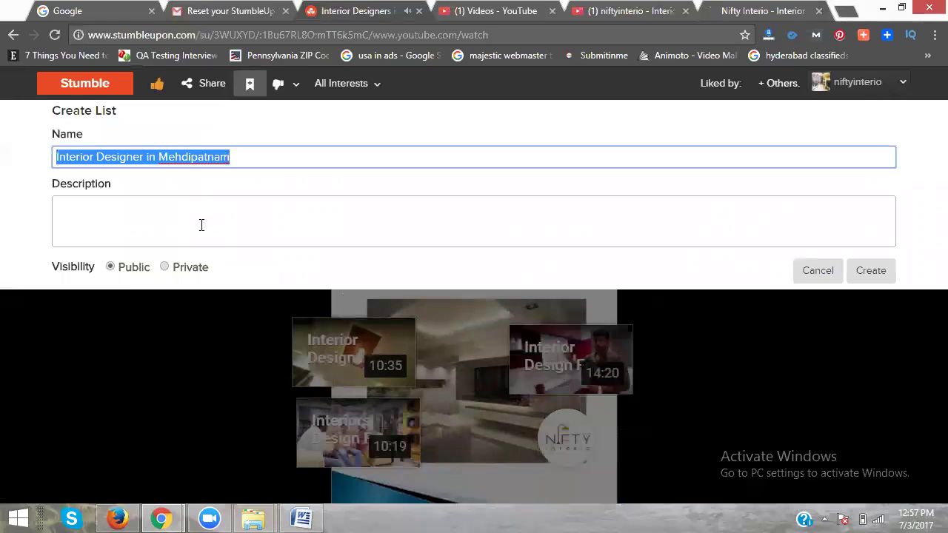
key(End)
click(201, 225)
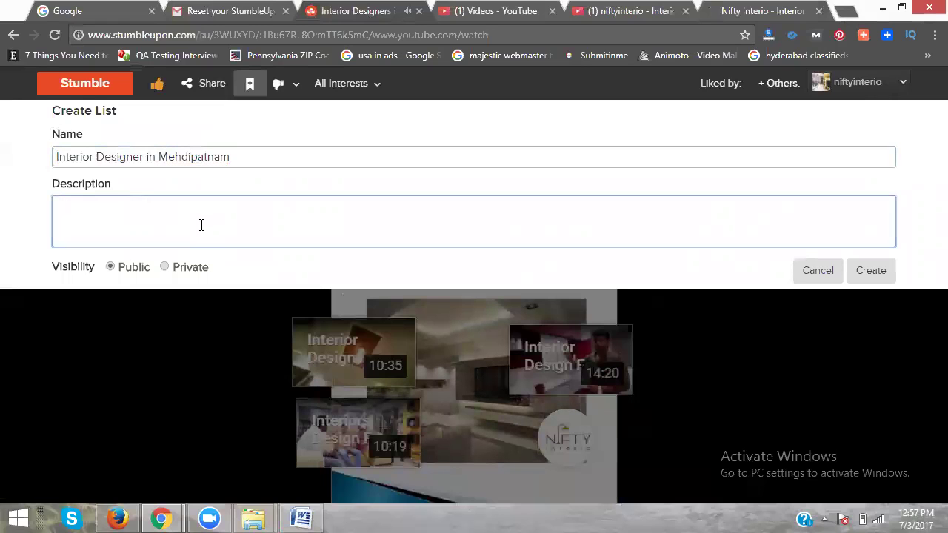
key(ctrl+v)
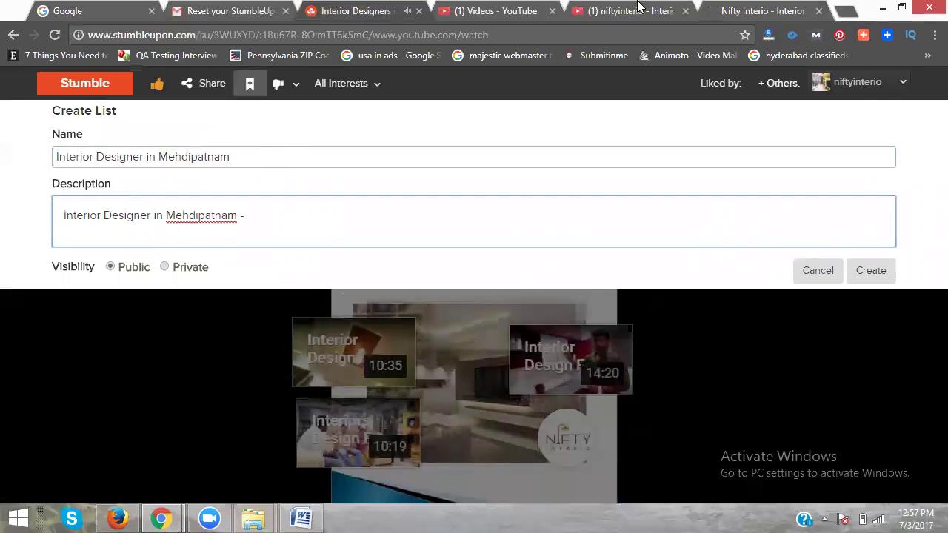
click(755, 11)
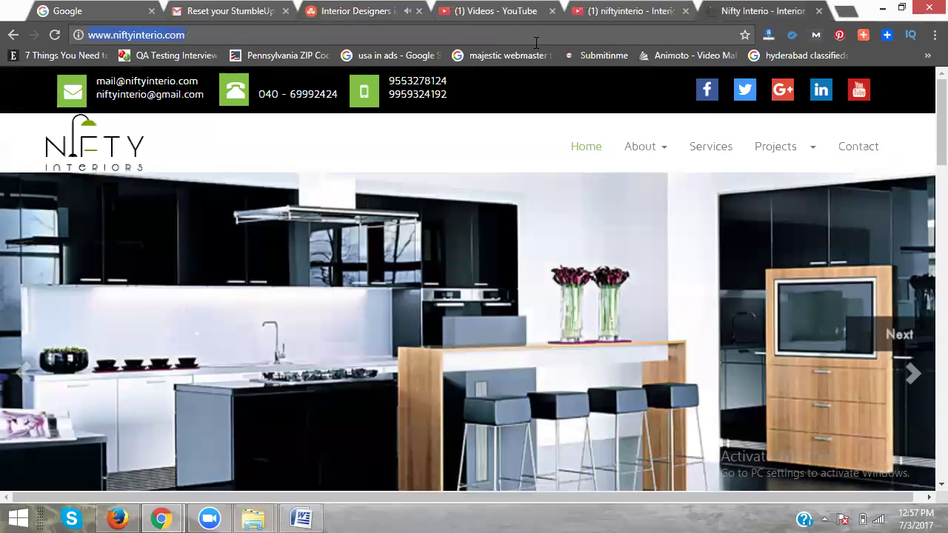
click(348, 14)
text(http://www.niftyinterio.com/)
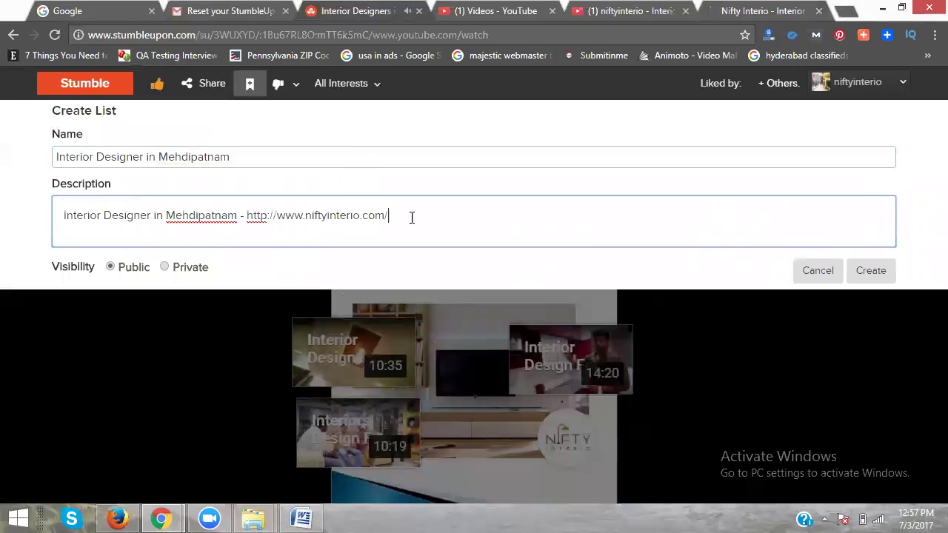
click(873, 272)
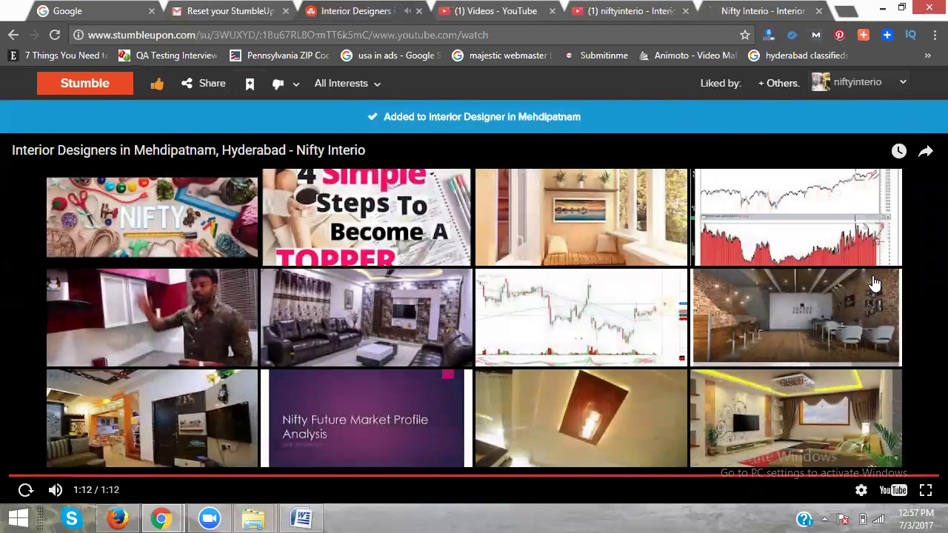
- Go to the profile's lists and open the "Interior Designs in Mehdipatnam" list to check its contents
click(857, 86)
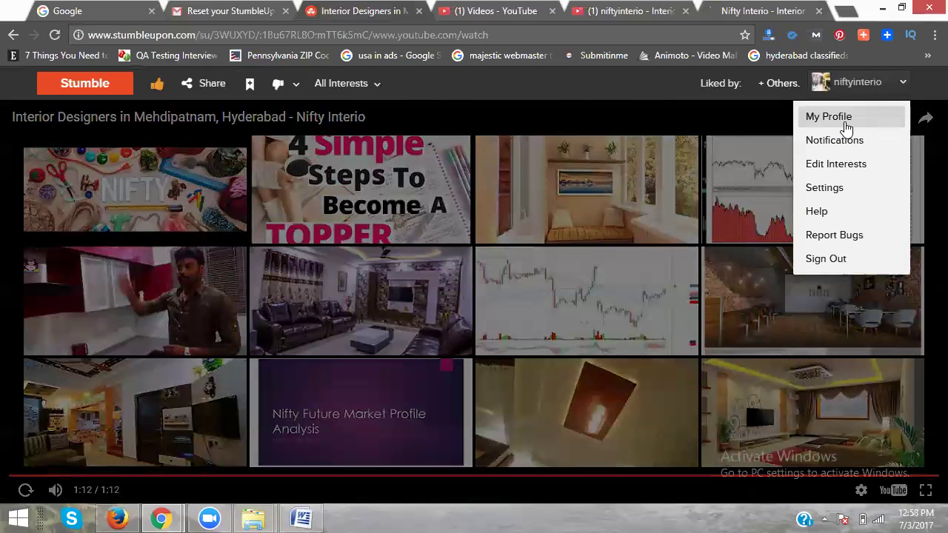
click(846, 128)
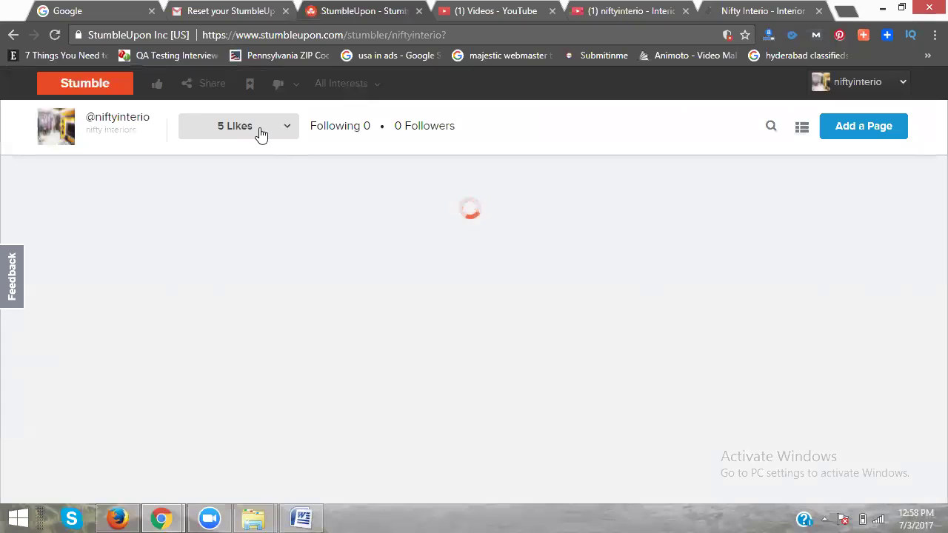
click(260, 131)
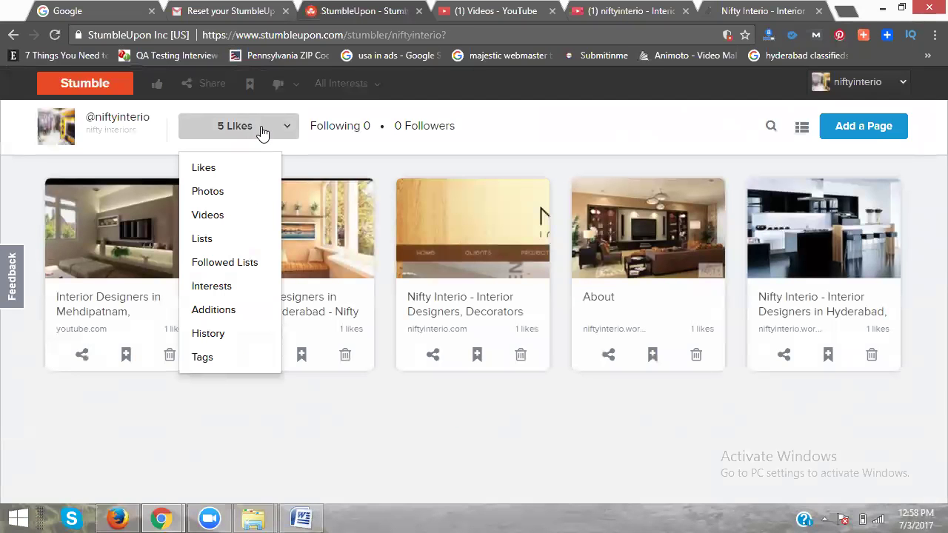
click(226, 250)
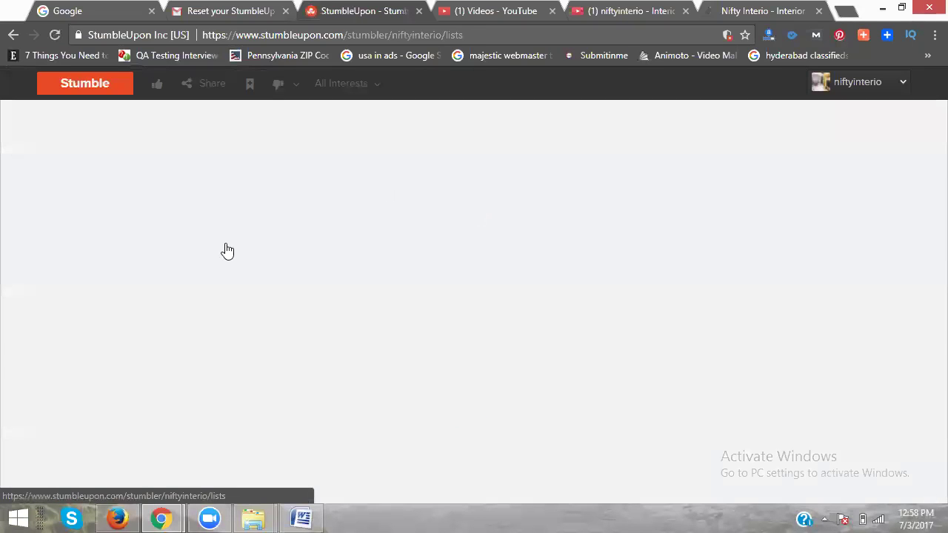
scroll(555, 255, down, 1)
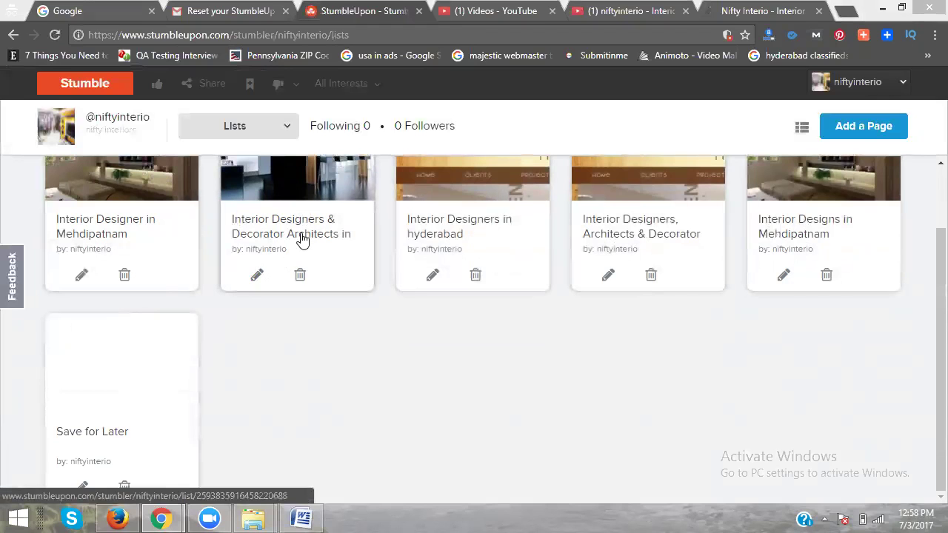
click(792, 194)
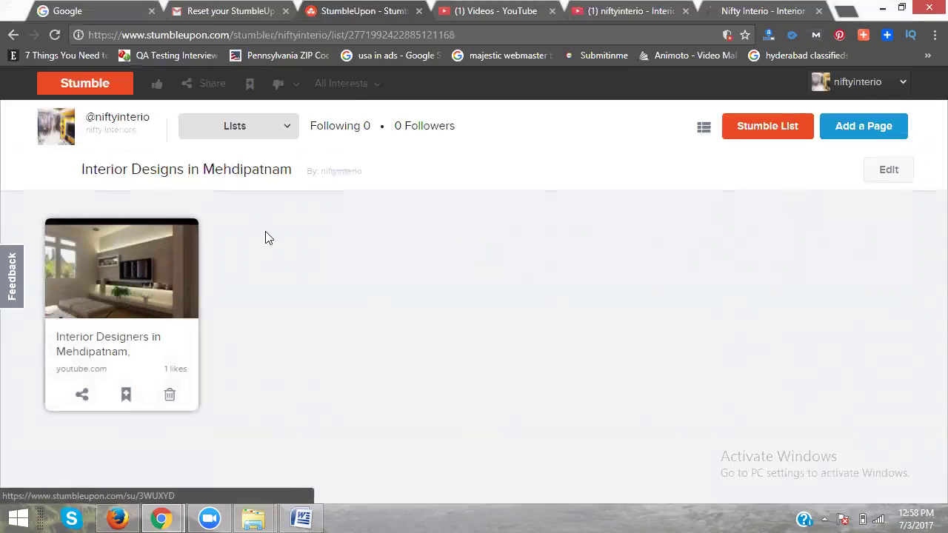
- Copy the list name "Interior Designs in Mehdipatnam" and open the niftyinterio.com page from the profile's likes
drag(76, 173, 296, 169)
key(ctrl+c)
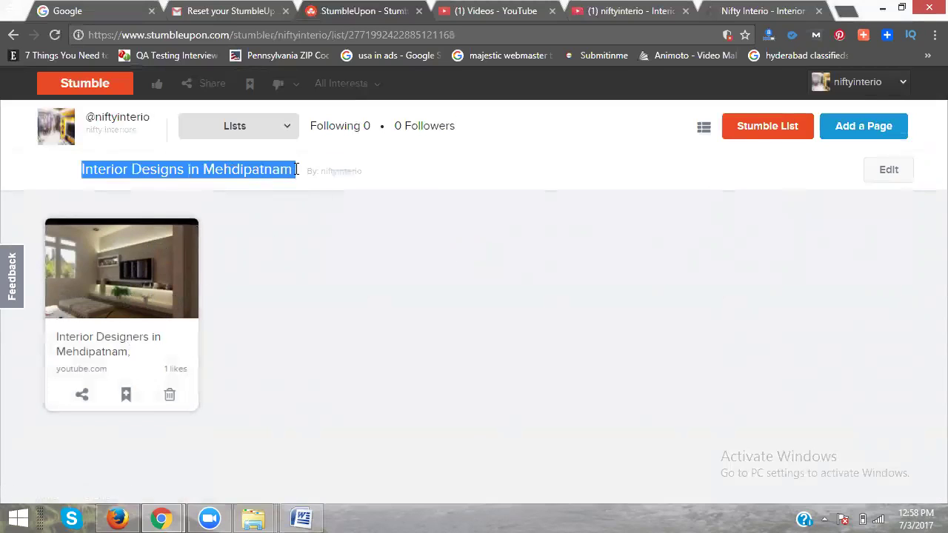
click(867, 83)
click(847, 118)
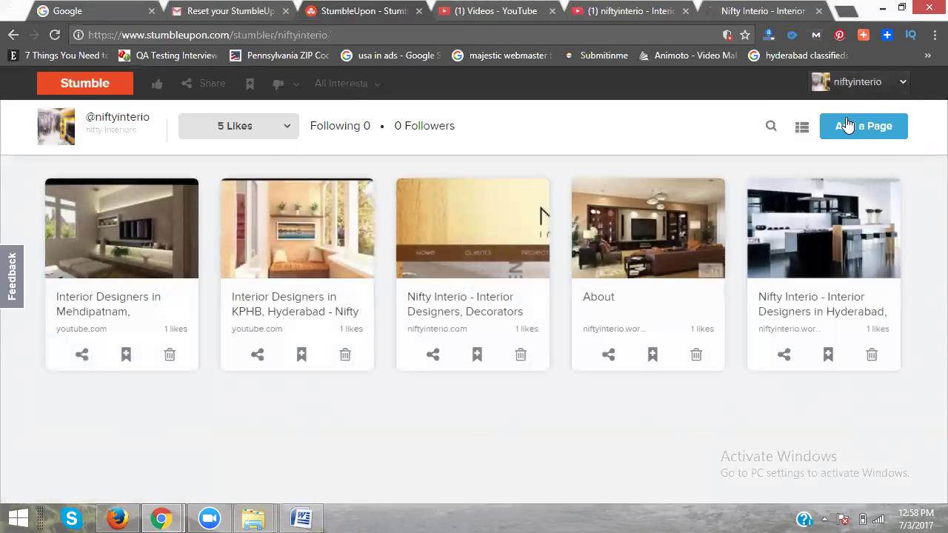
click(482, 251)
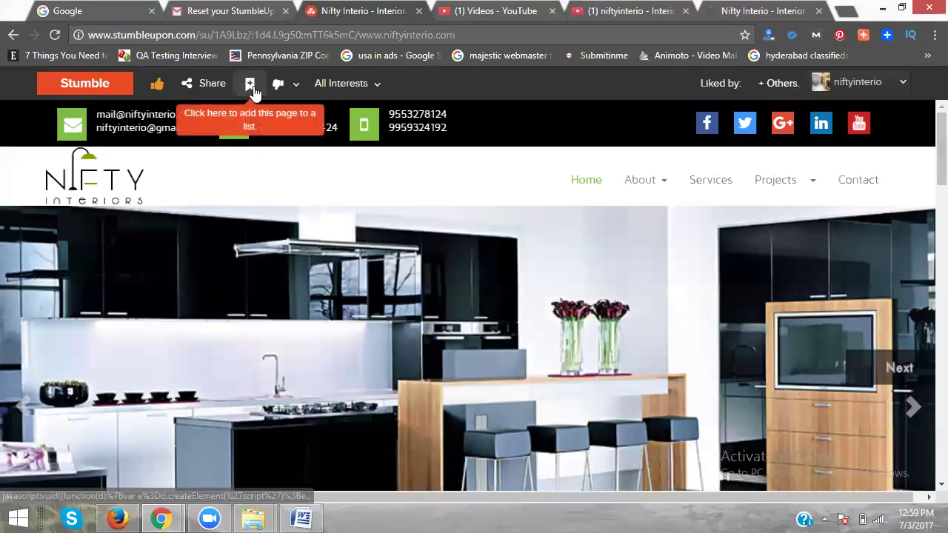
- Start a new list for the website page using the copied name "Interior Designs in Mehdipatnam"
click(249, 85)
click(142, 125)
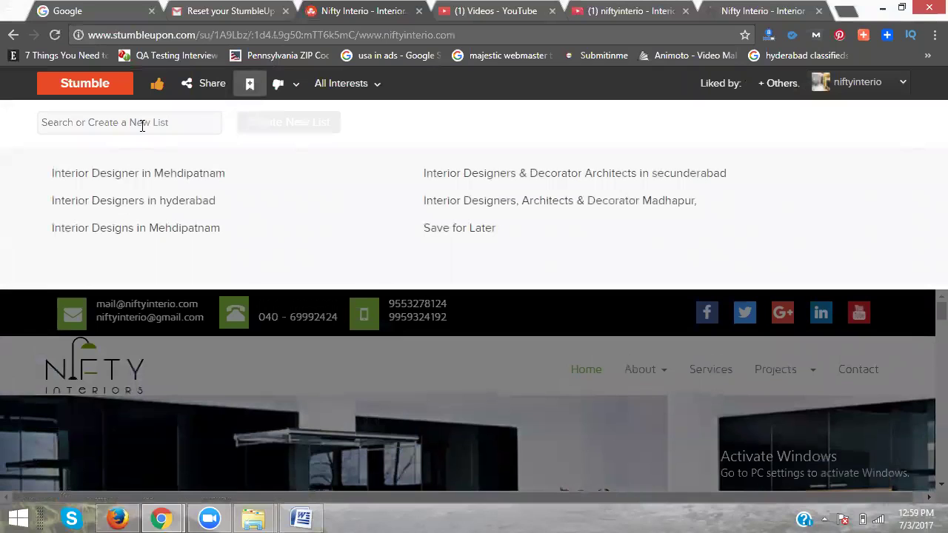
key(ctrl+v)
click(181, 175)
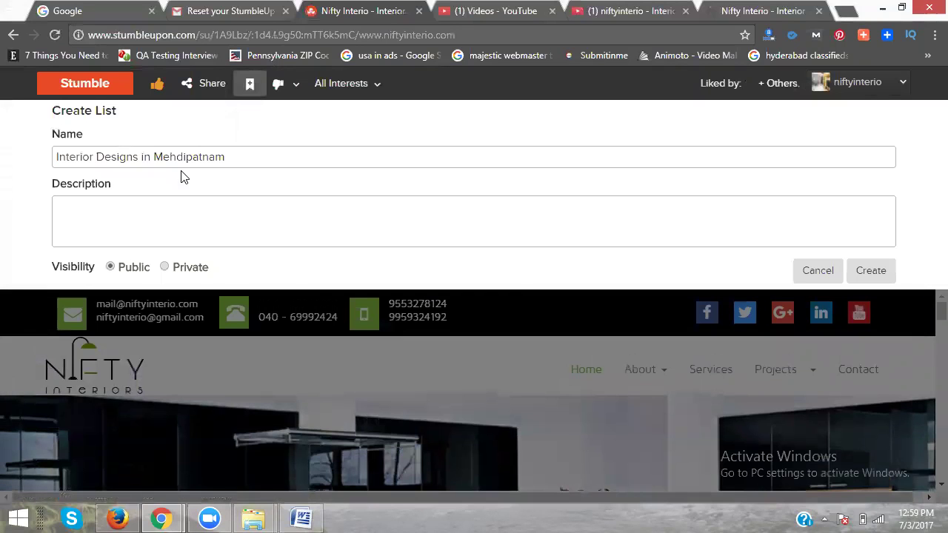
click(185, 215)
key(ctrl+v)
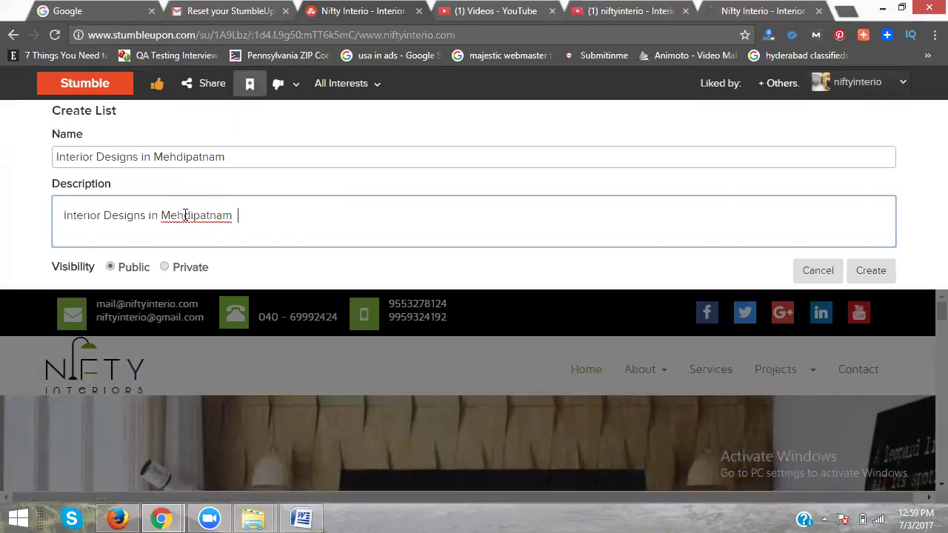
click(363, 10)
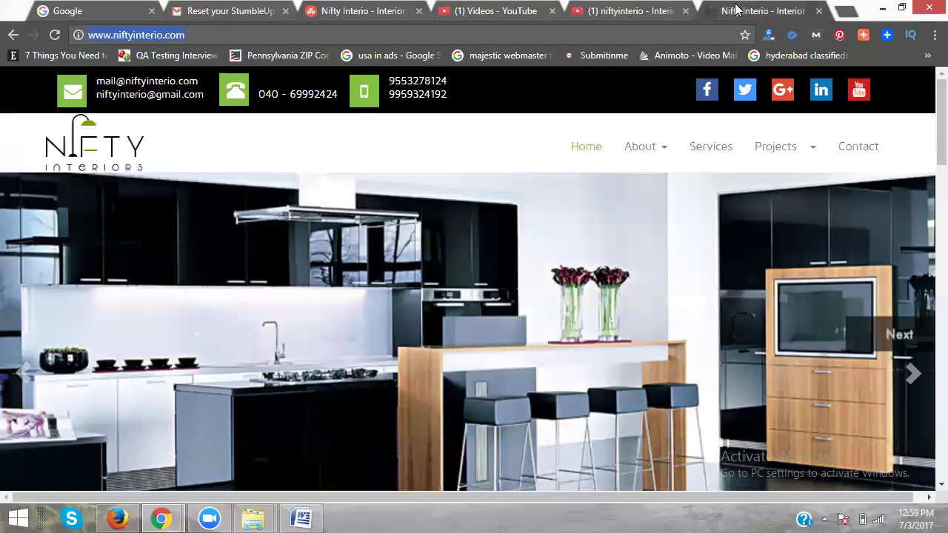
click(363, 10)
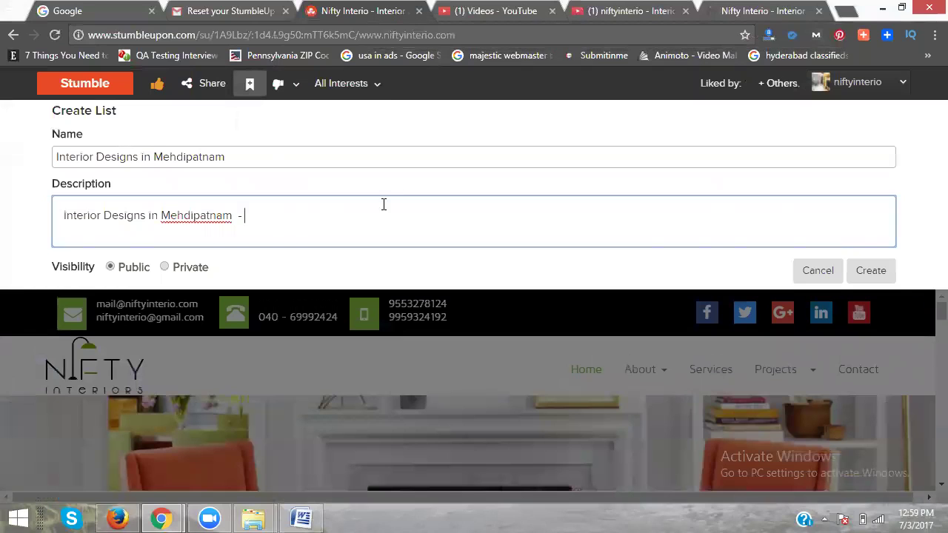
text(http://www.niftyinterio.com/)
click(370, 158)
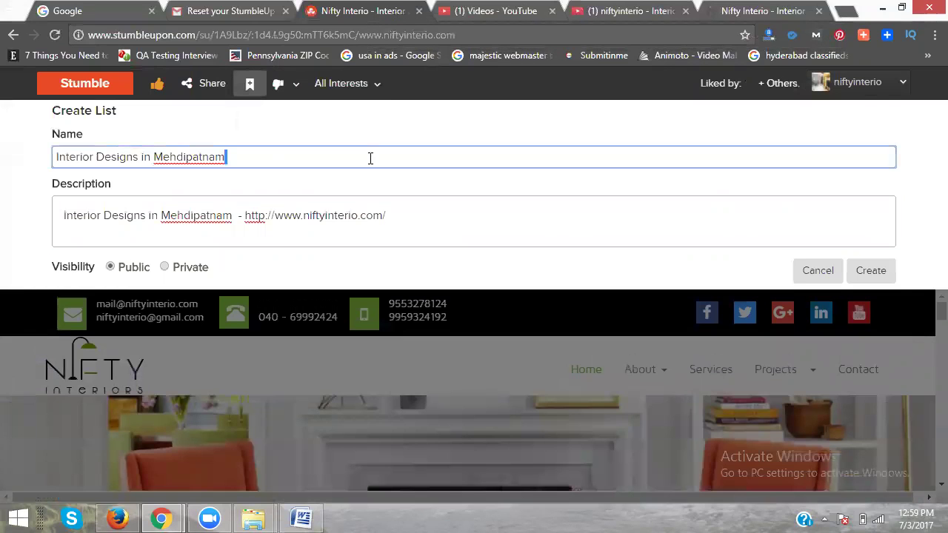
key(ctrl+a)
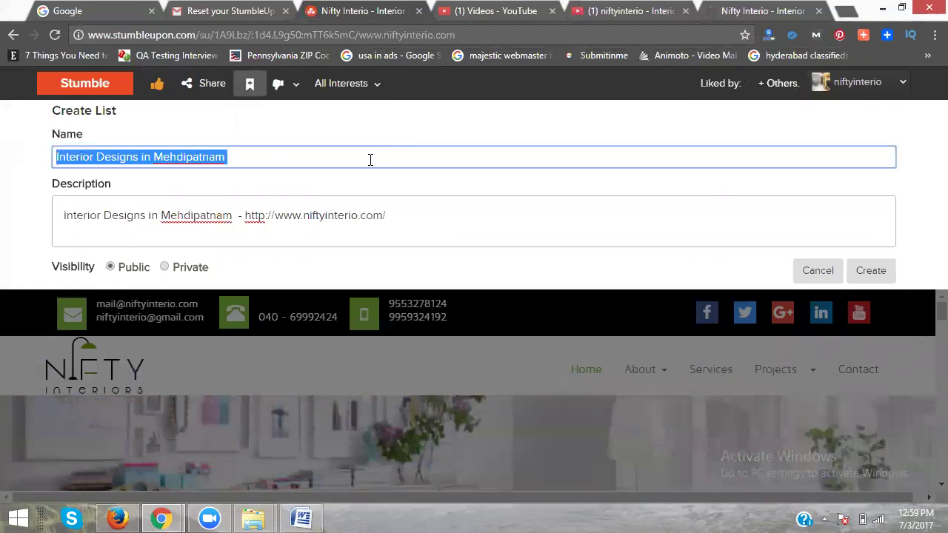
click(877, 271)
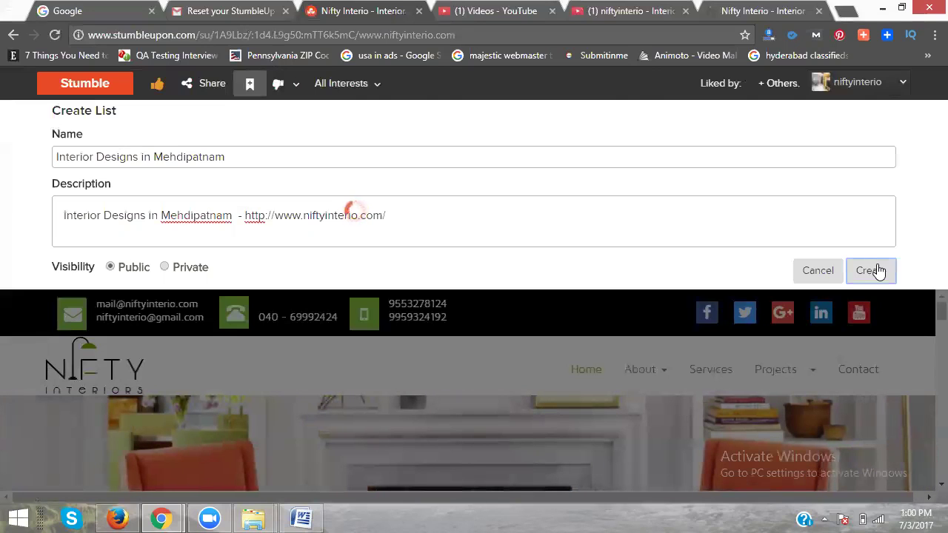
click(873, 270)
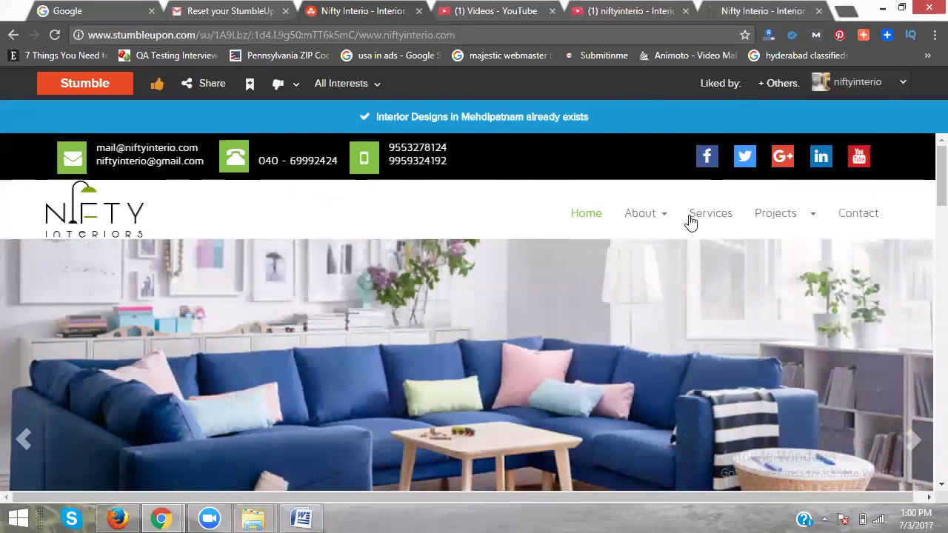
- Add the website page to the existing "Interior Designer in Mehdipatnam" list and return to the profile
click(249, 83)
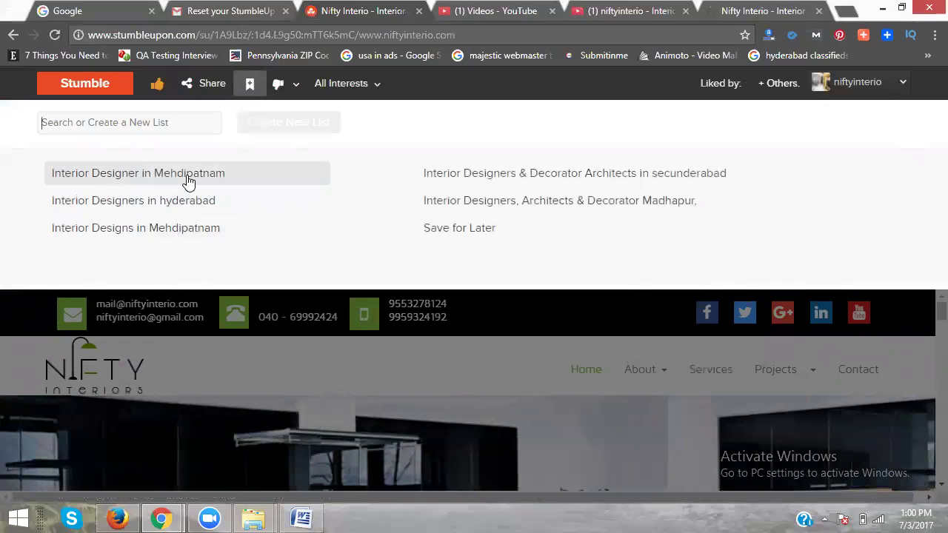
click(189, 174)
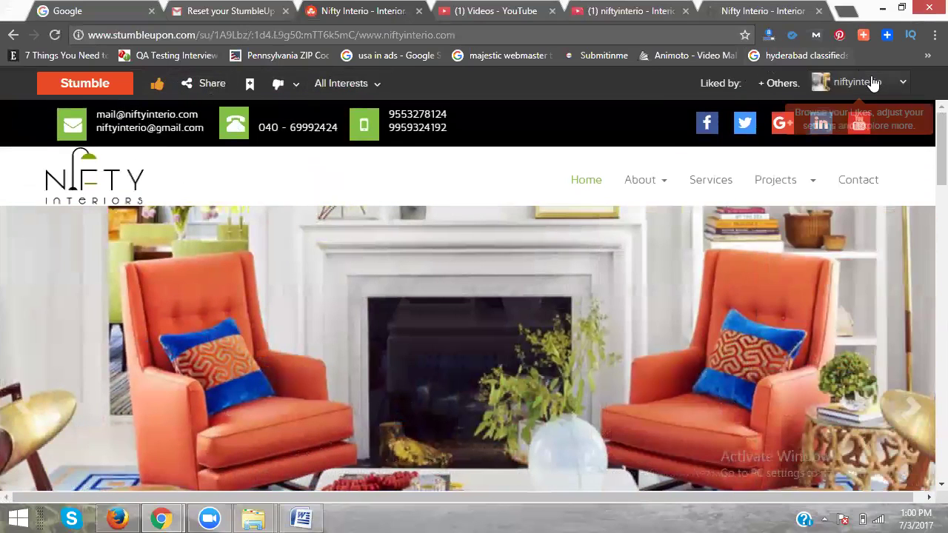
click(874, 85)
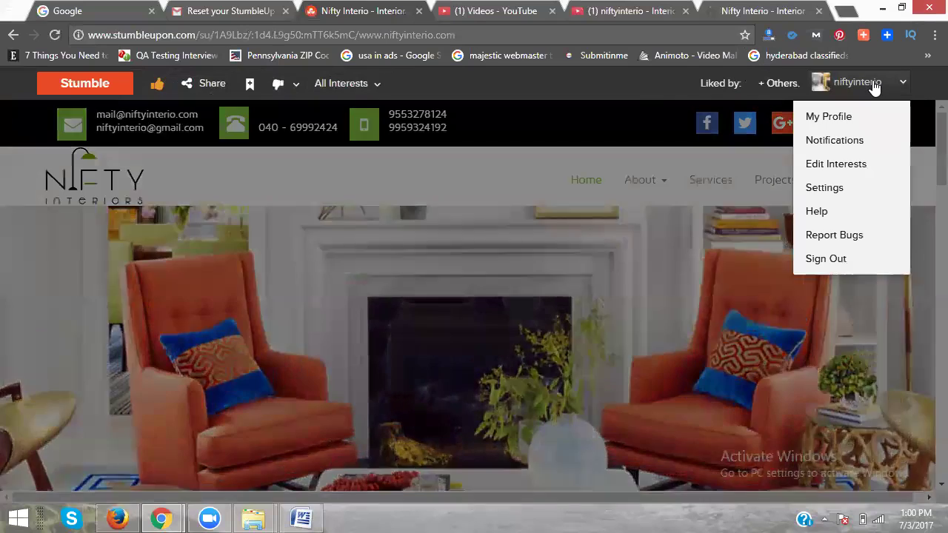
click(837, 118)
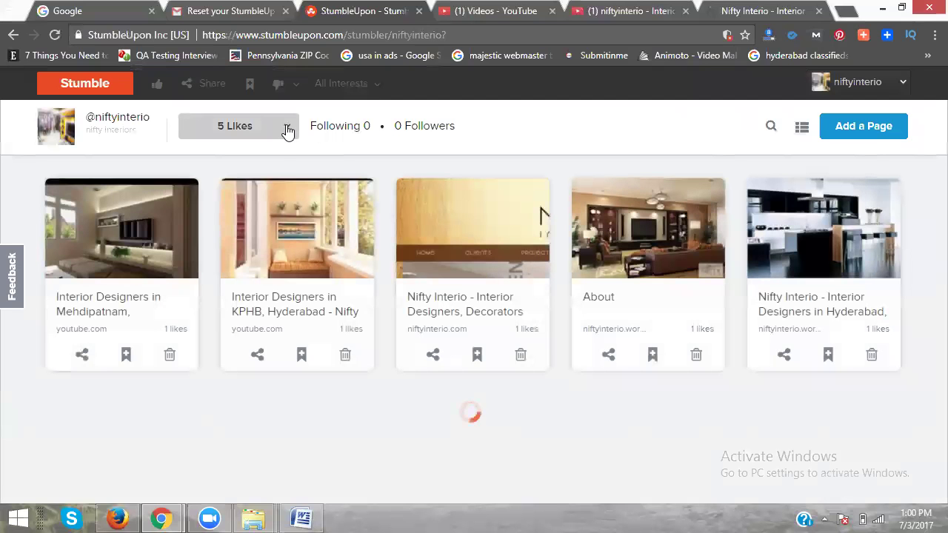
- Open the "Interior Designs in Mehdipatnam" list from the profile's lists and reload it to check its contents
click(283, 130)
click(246, 239)
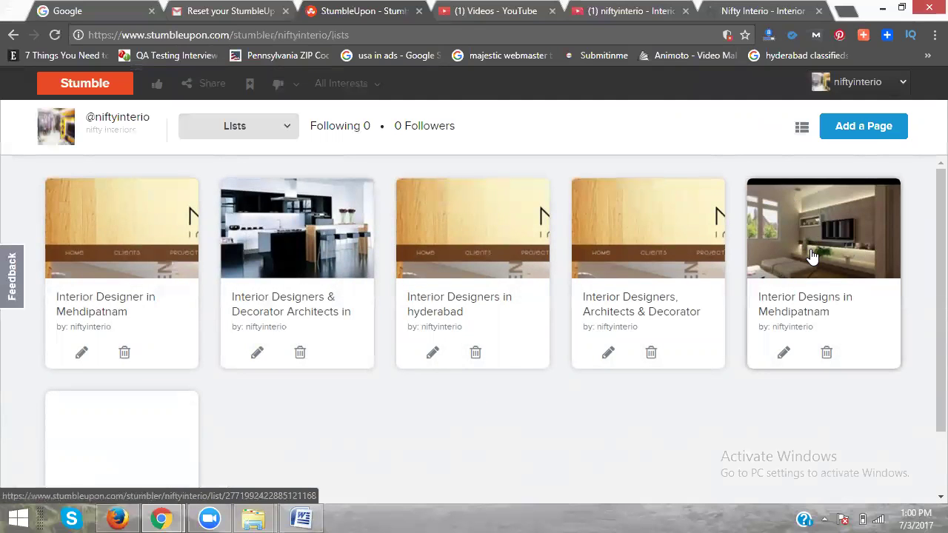
click(812, 255)
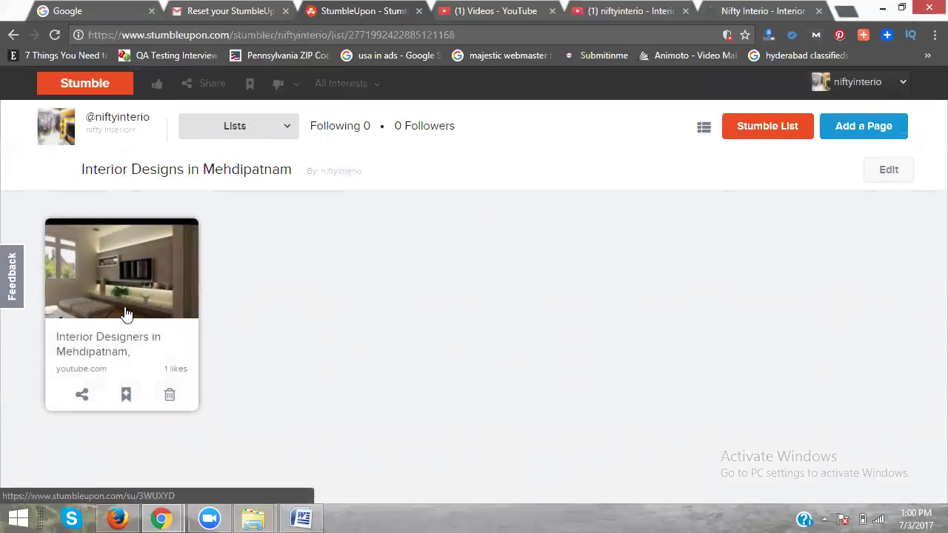
click(53, 34)
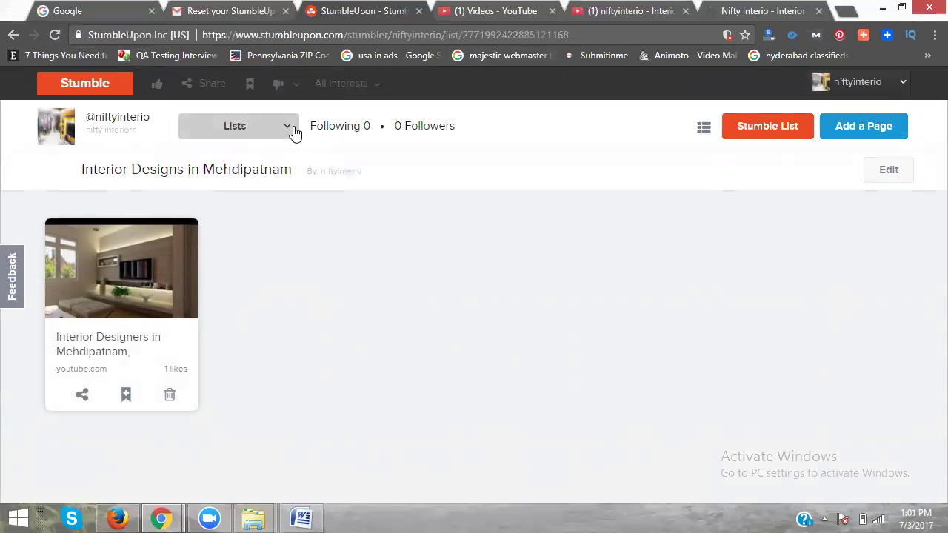
- Return to the profile's lists and open the "Interior Designer in Mehdipatnam" list to check its contents
click(291, 127)
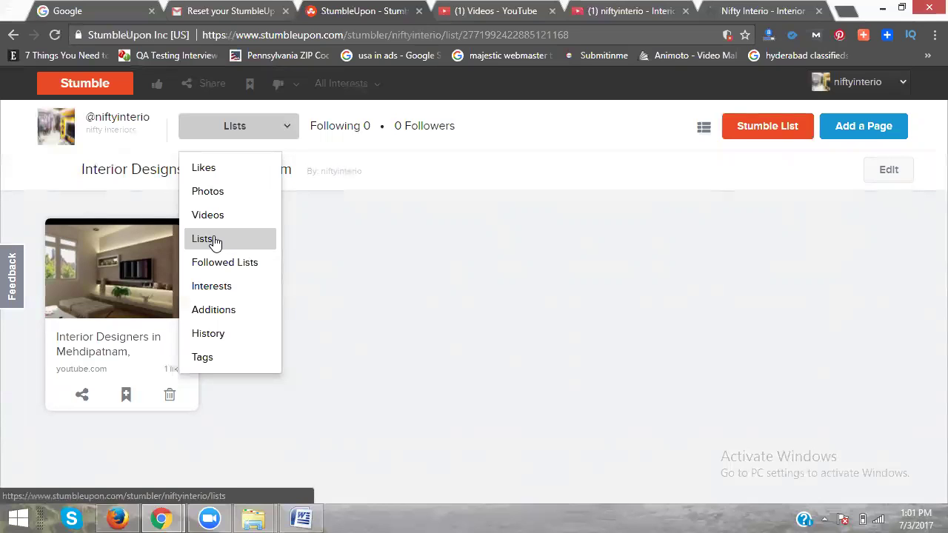
click(214, 242)
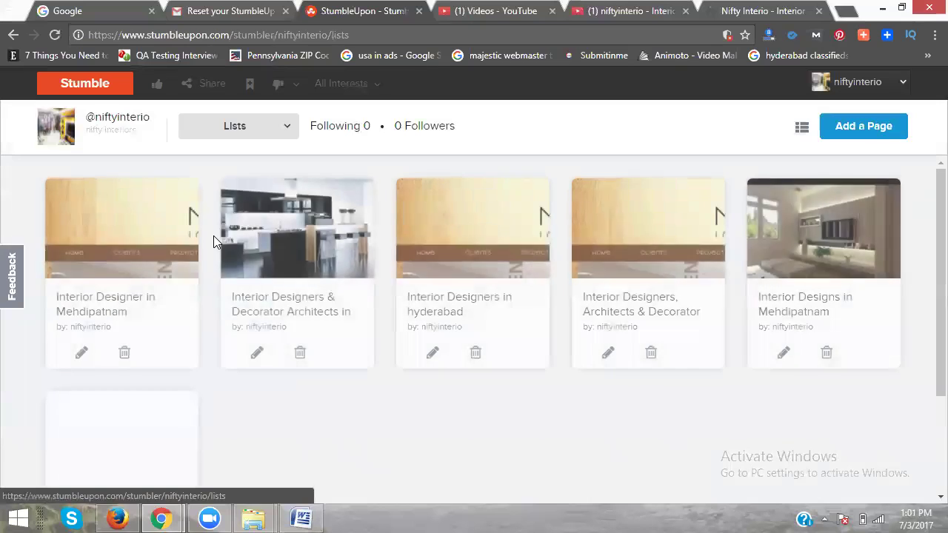
click(132, 306)
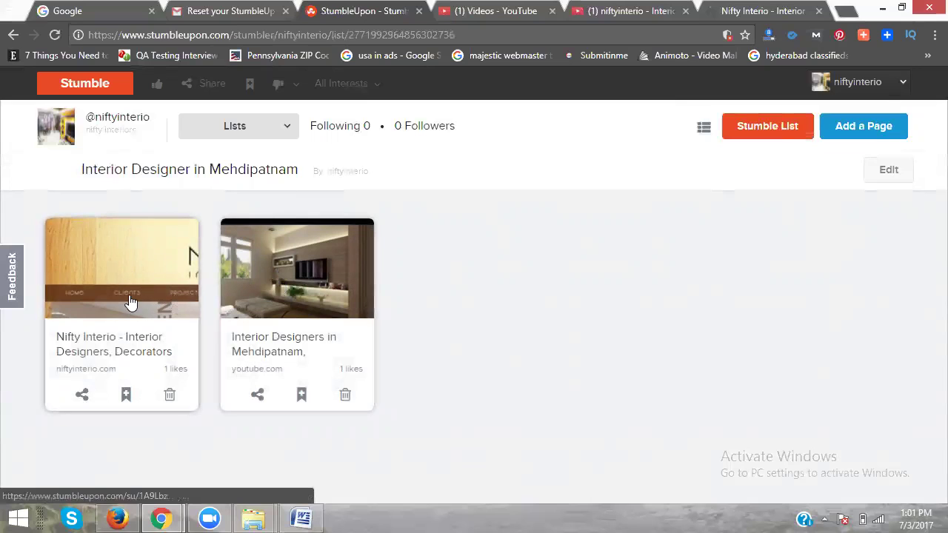
- Show the profile's likes and open the "Interior Designers in KPHB, Hyderabad" video page
click(284, 135)
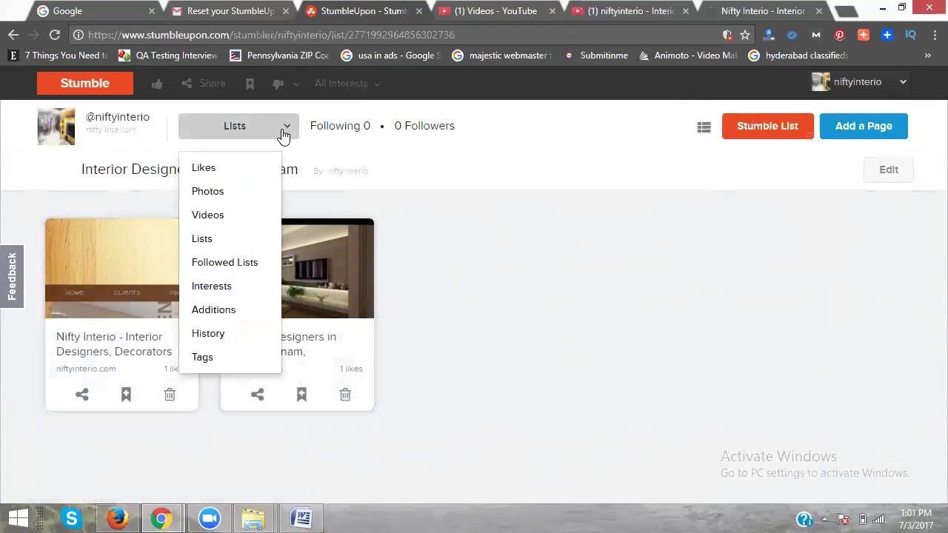
click(230, 184)
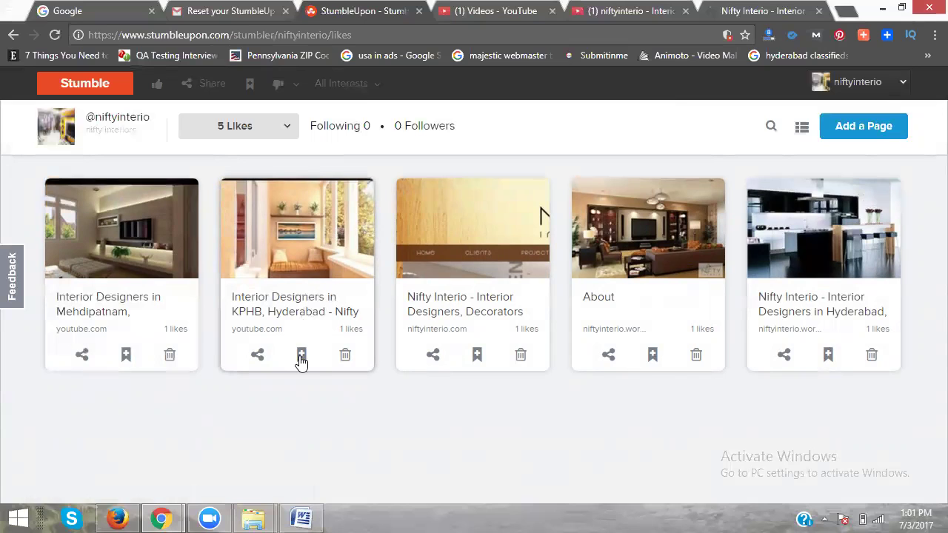
click(297, 281)
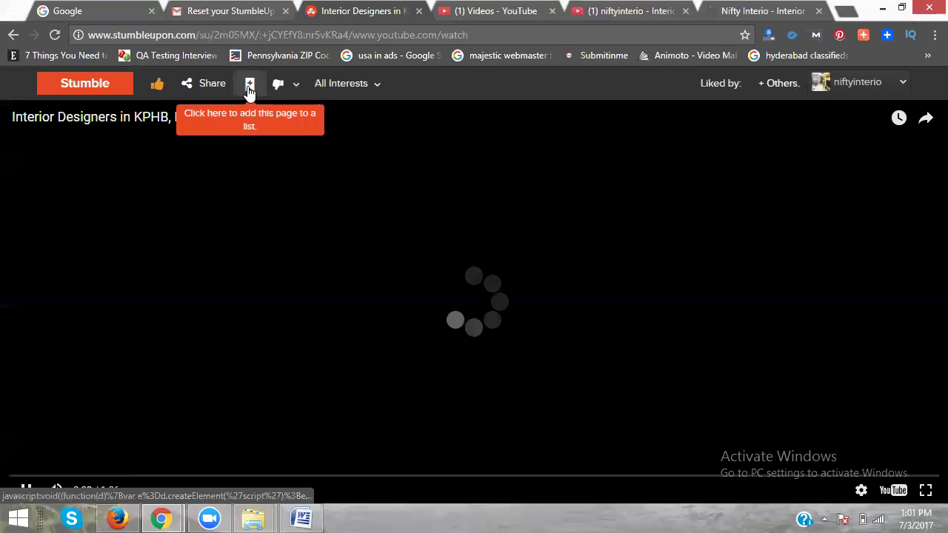
- Start a new list for the KPHB video named "best interior designers in kphb"
click(249, 85)
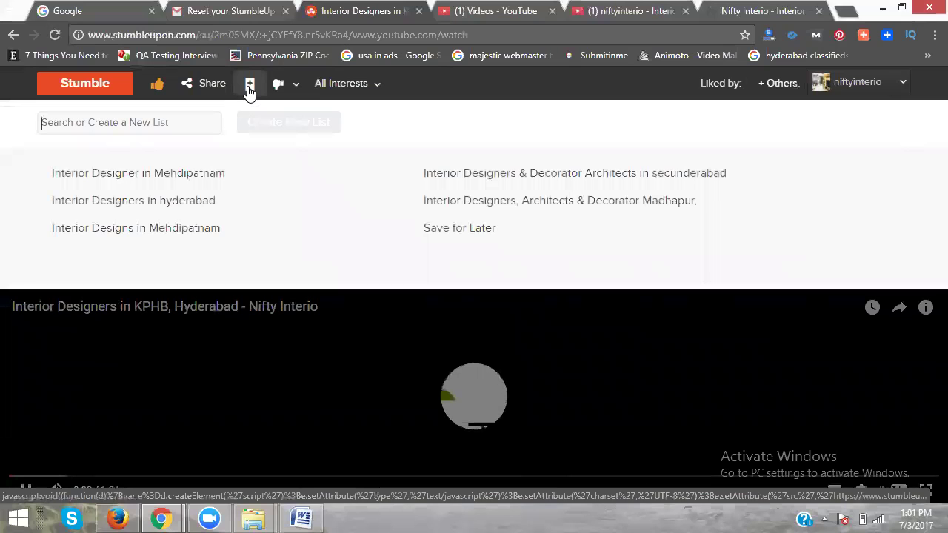
text(best interior des)
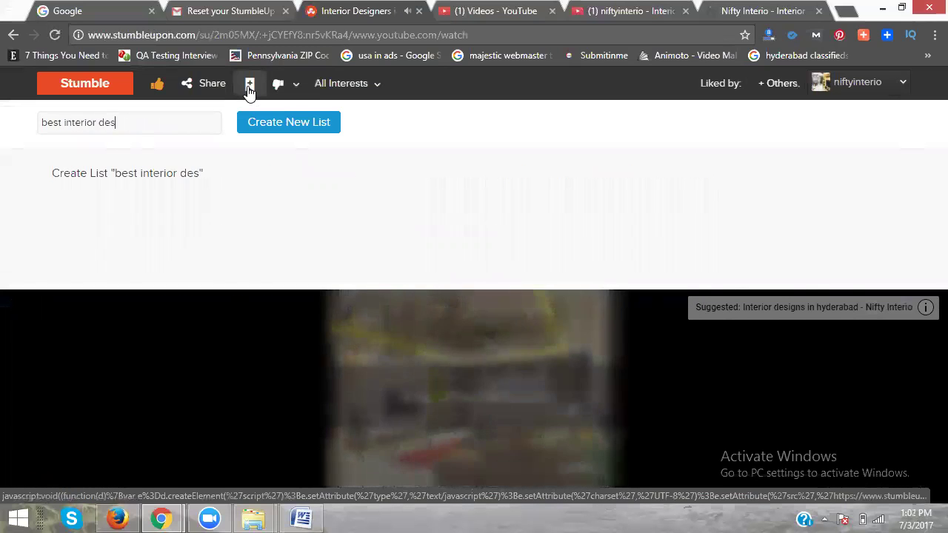
text(igners in kphb)
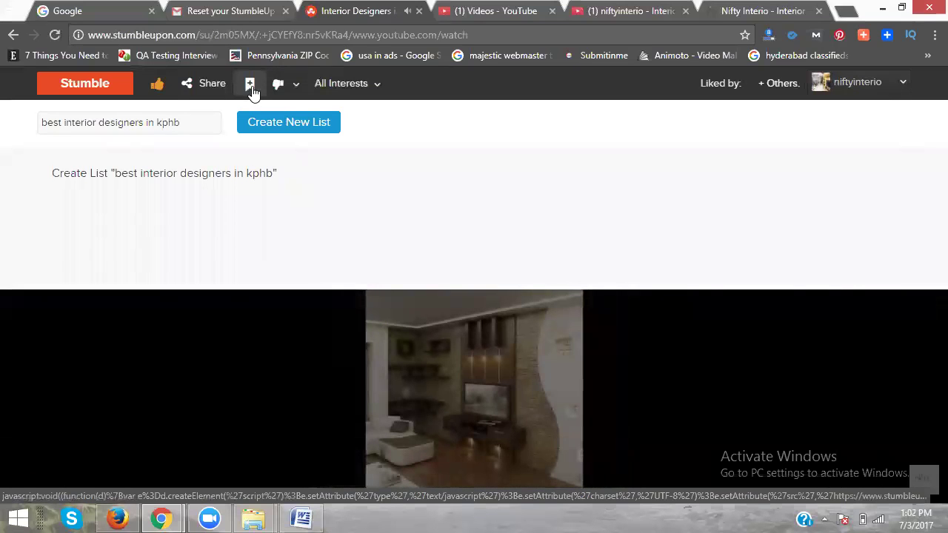
click(264, 174)
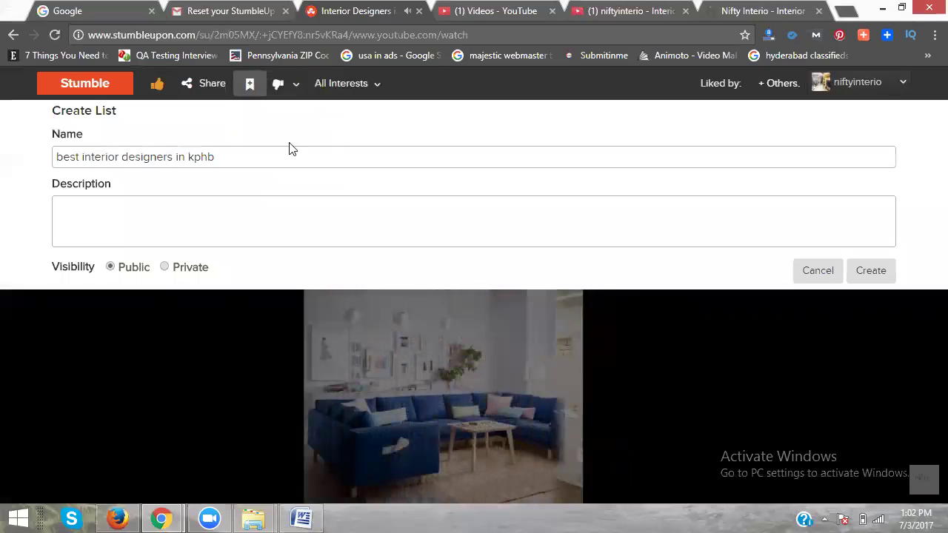
triple_click(278, 159)
key(ctrl+c)
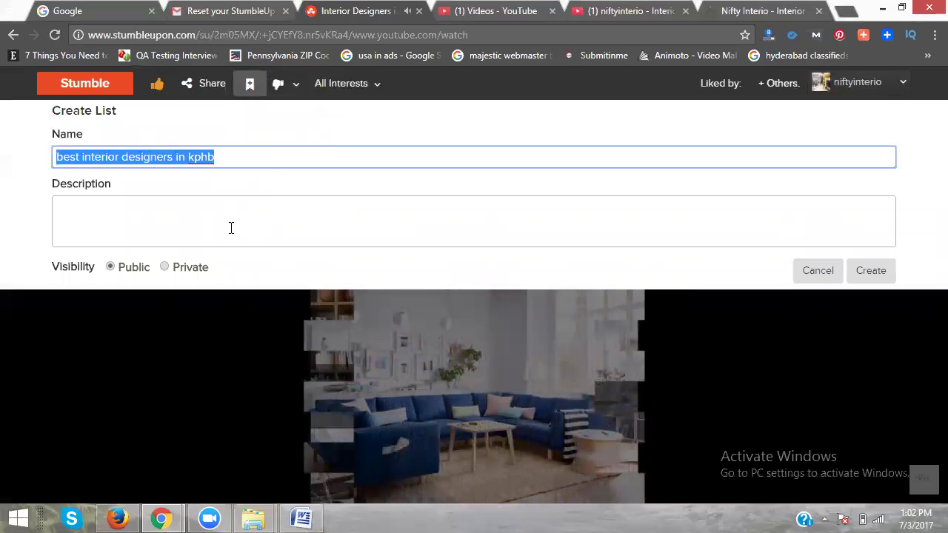
click(230, 229)
key(ctrl+v)
text(, Hyderabad )
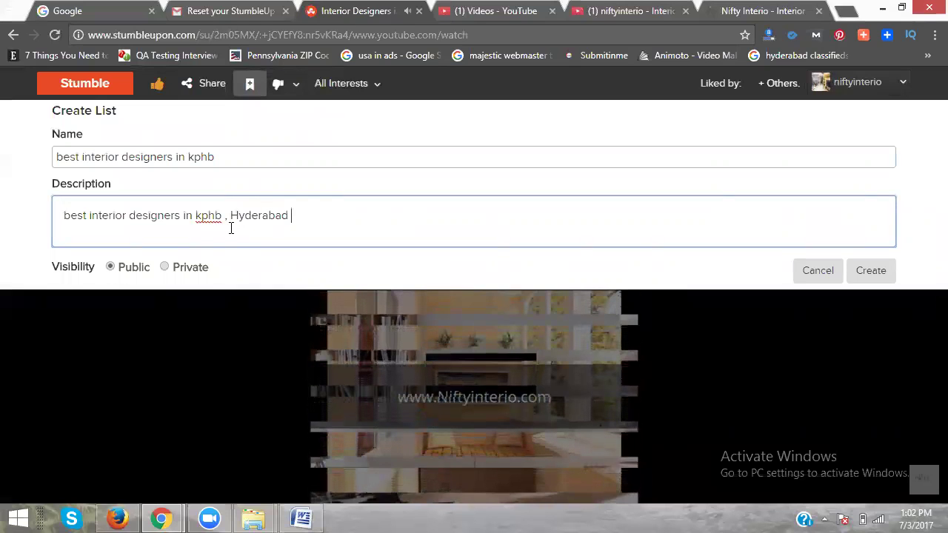
text(- nifty Interio -)
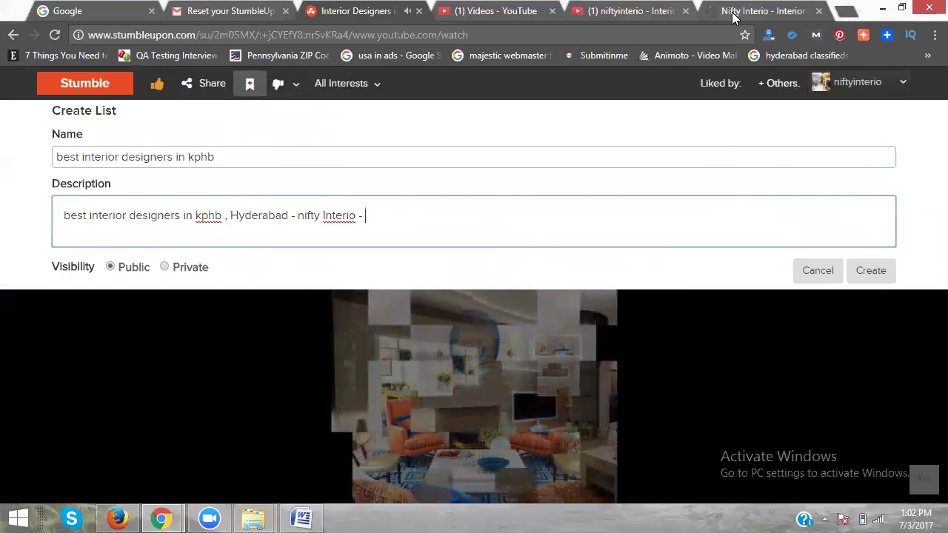
click(759, 10)
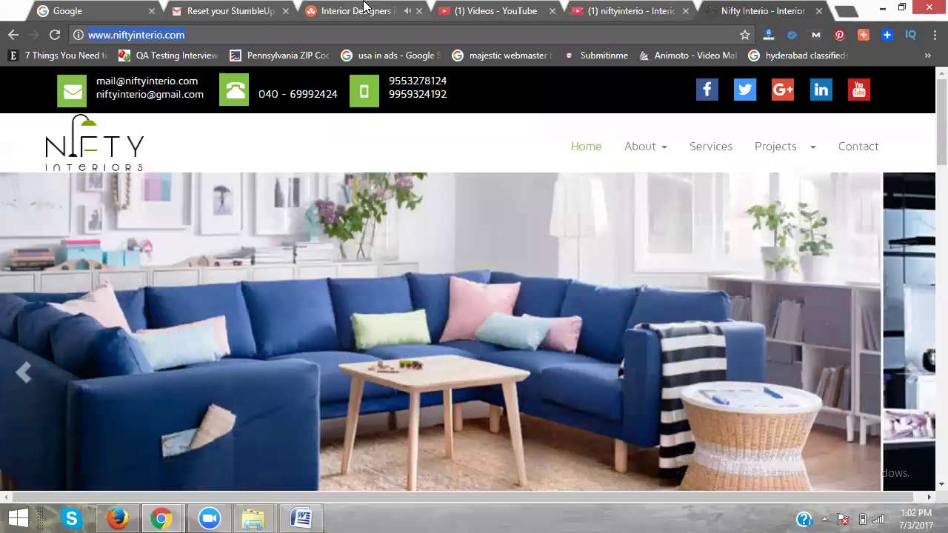
click(363, 10)
text(- nifty Interio -)
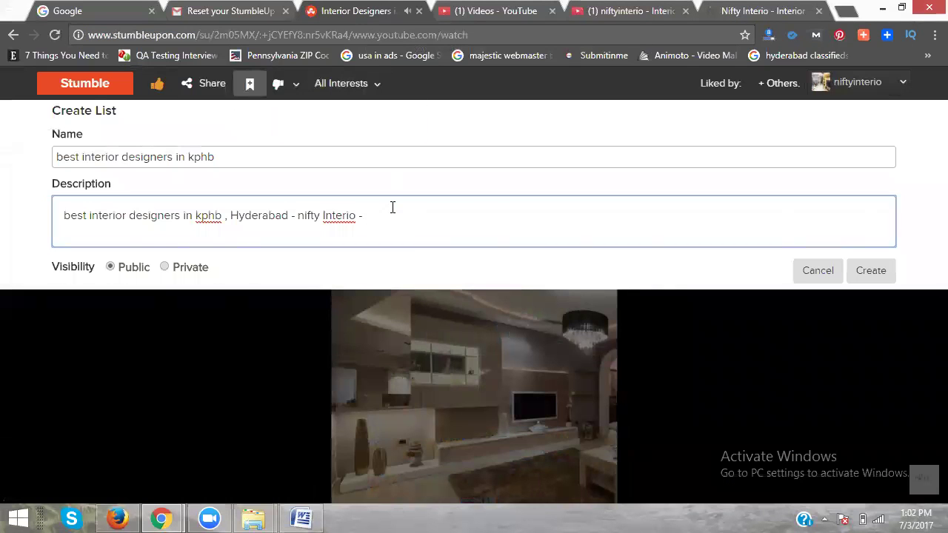
key(ctrl+v)
click(864, 275)
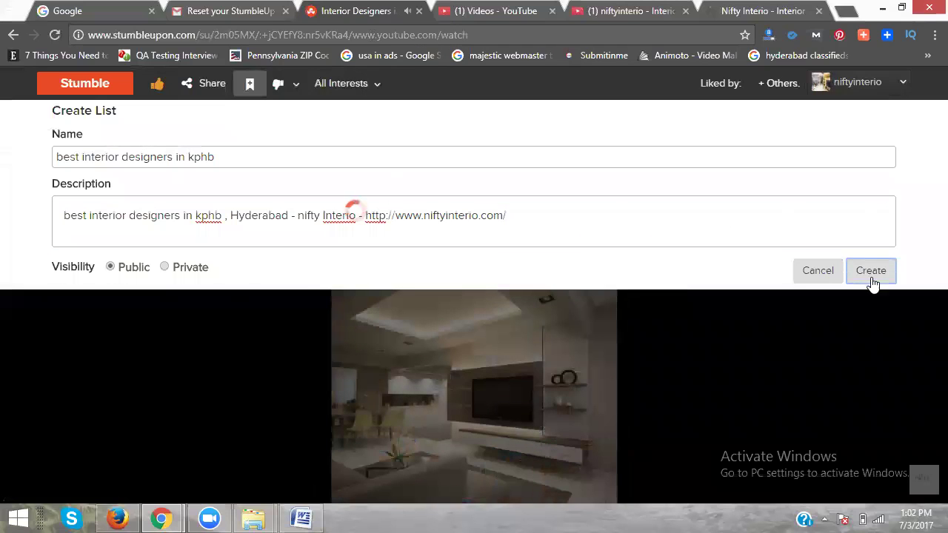
- Submit the new "best interior designers in kphb" list for the KPHB video
double_click(234, 159)
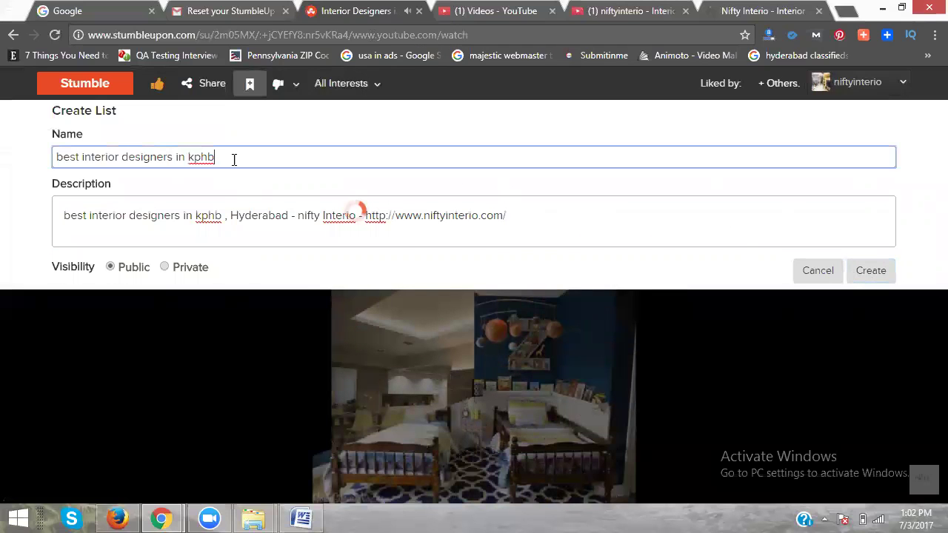
triple_click(234, 159)
click(866, 270)
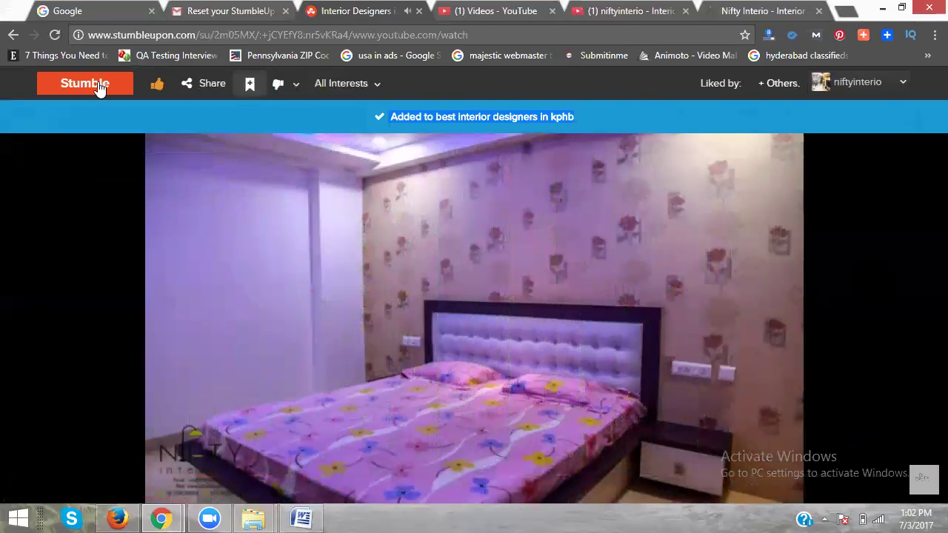
- From the profile's likes, open the Nifty Interio WordPress home page and add it to the "best interior designers in kphb" list
click(14, 37)
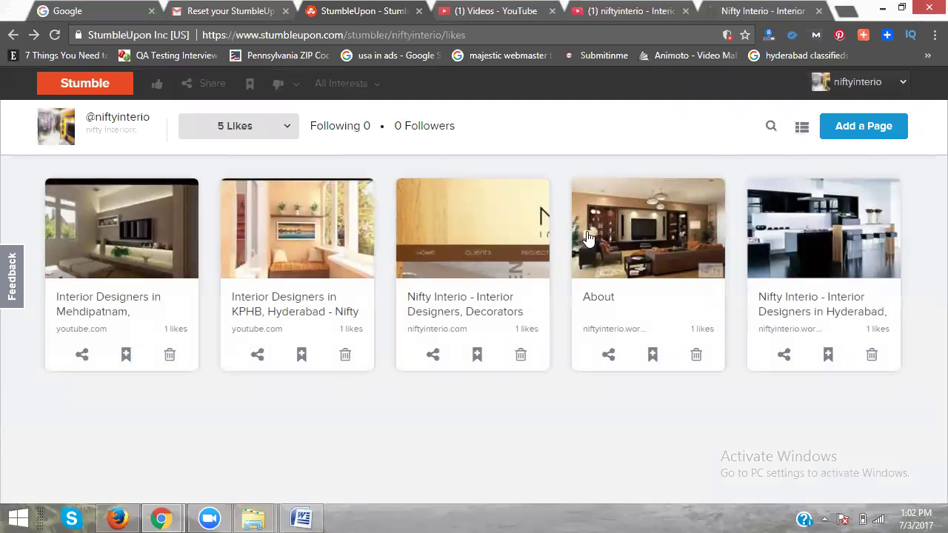
click(776, 263)
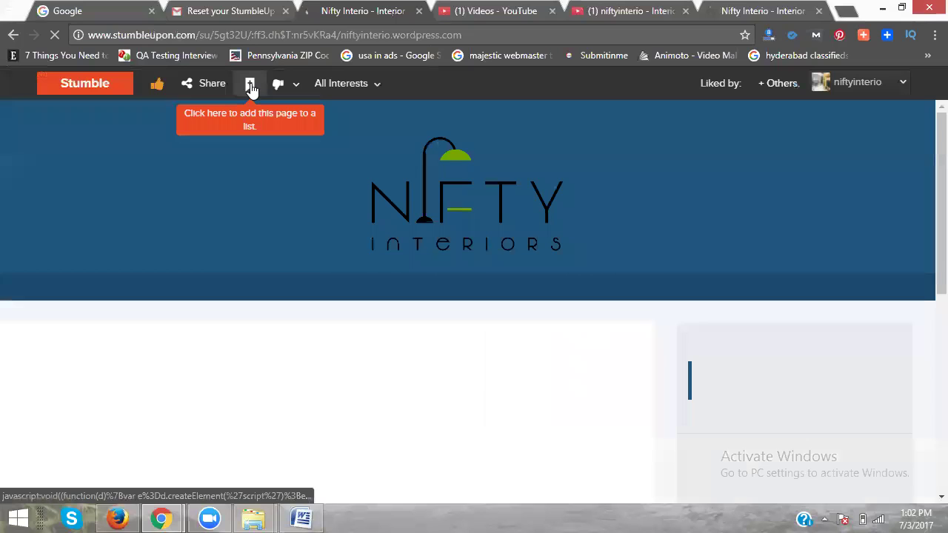
click(250, 85)
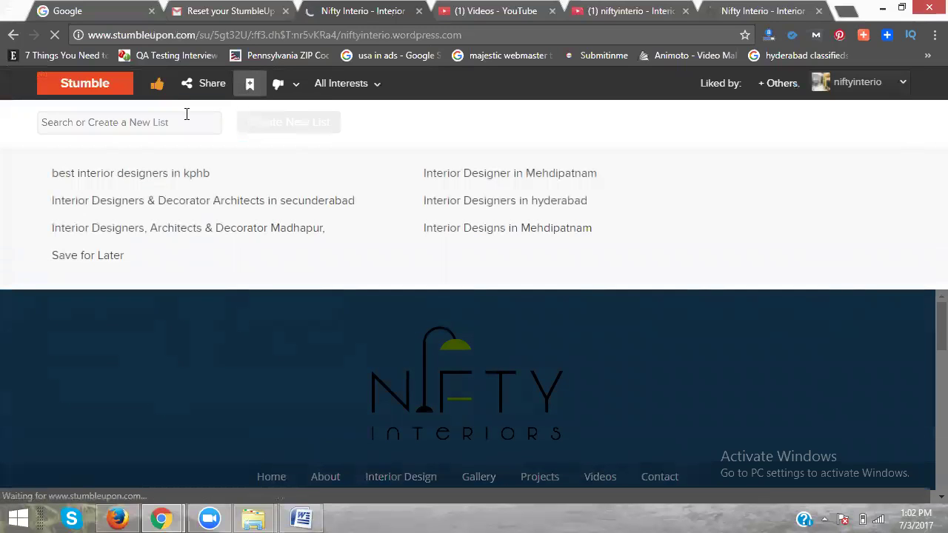
click(177, 185)
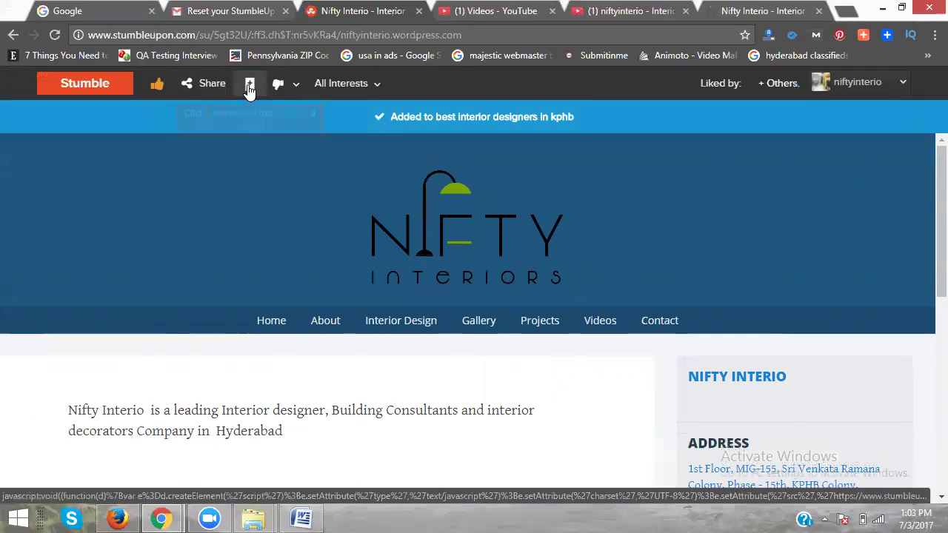
- Add the WordPress page to the "Interior Designer in Mehdipatnam", "Interior Designers in hyderabad" and "Interior Designs in Mehdipatnam" lists
click(250, 86)
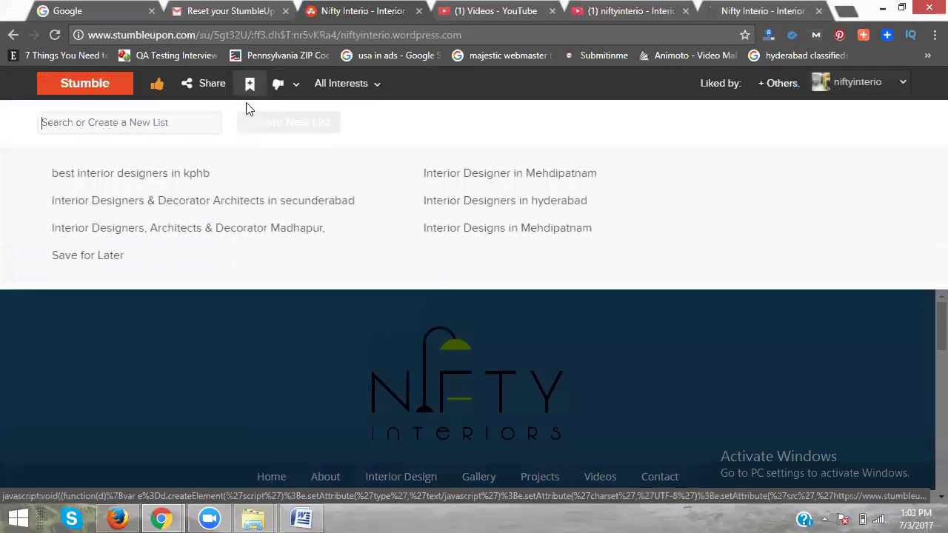
click(470, 176)
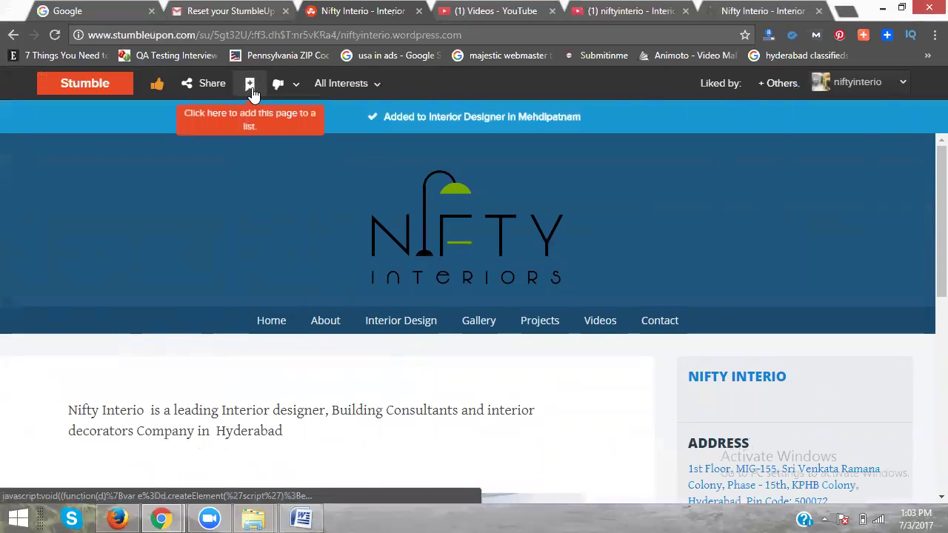
click(249, 86)
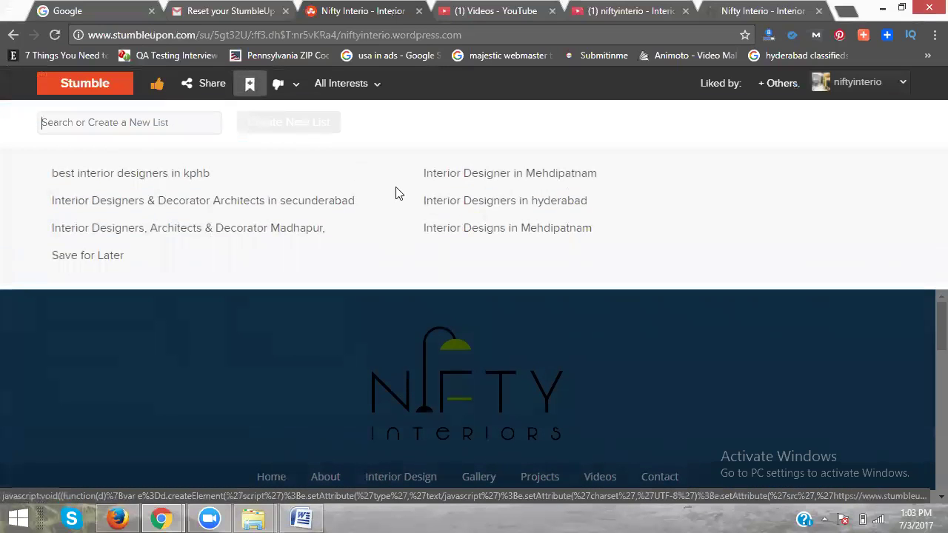
click(478, 211)
click(248, 85)
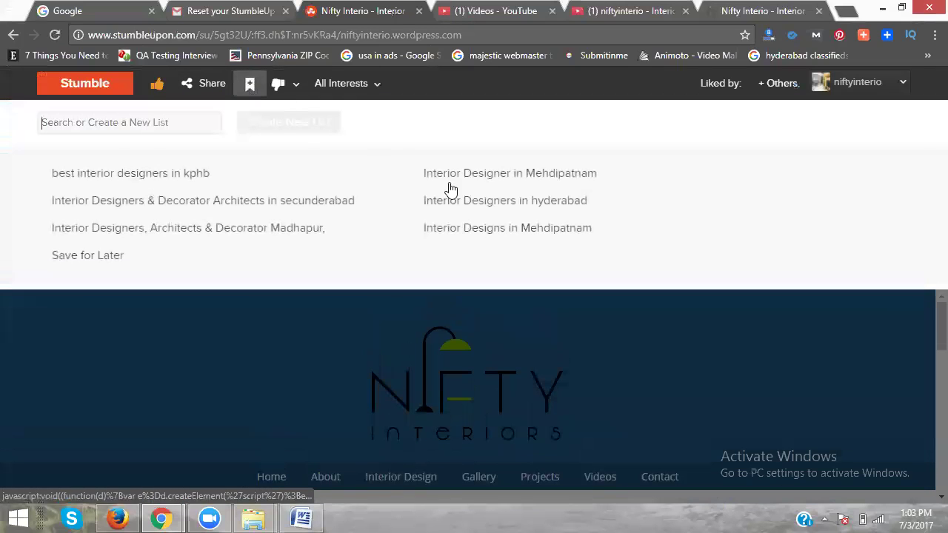
click(498, 227)
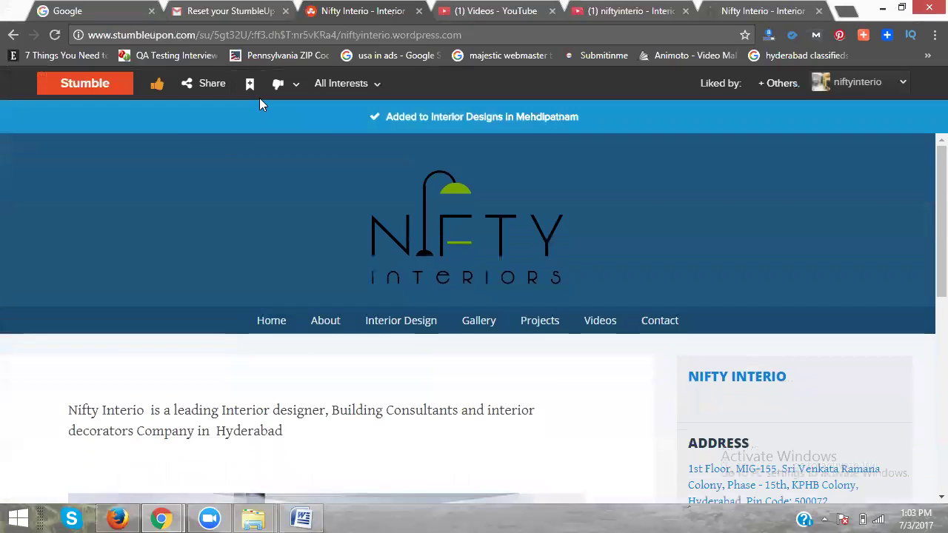
click(250, 86)
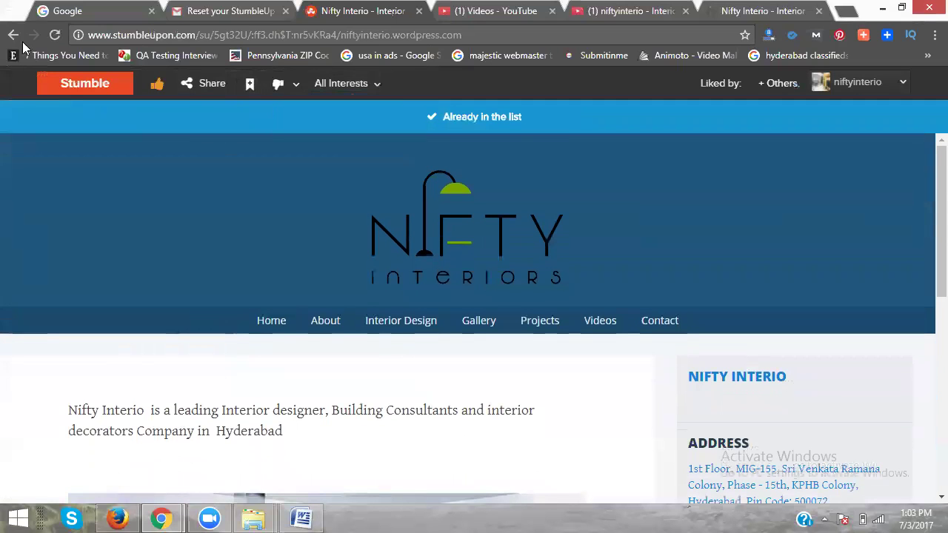
- Return to the profile's lists and open "best interior designers in kphb" to check its contents
click(12, 36)
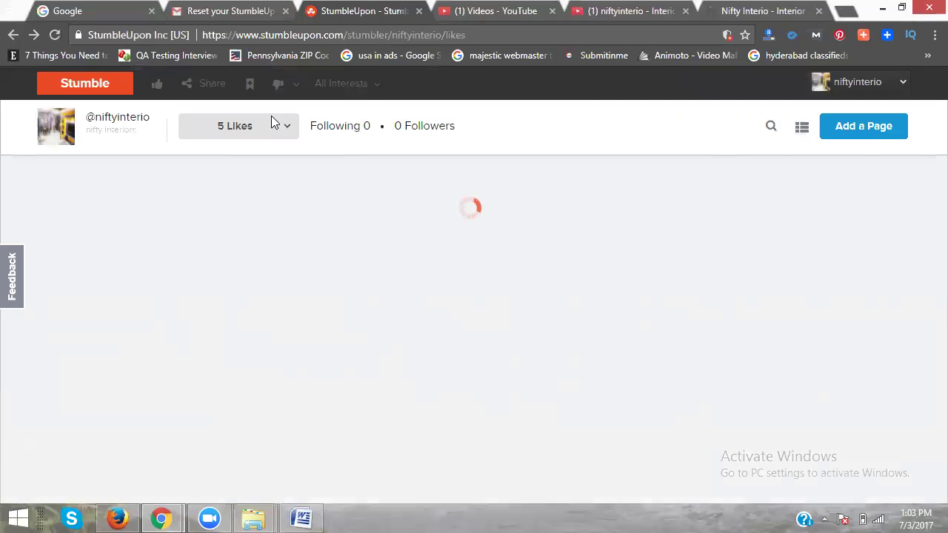
click(275, 131)
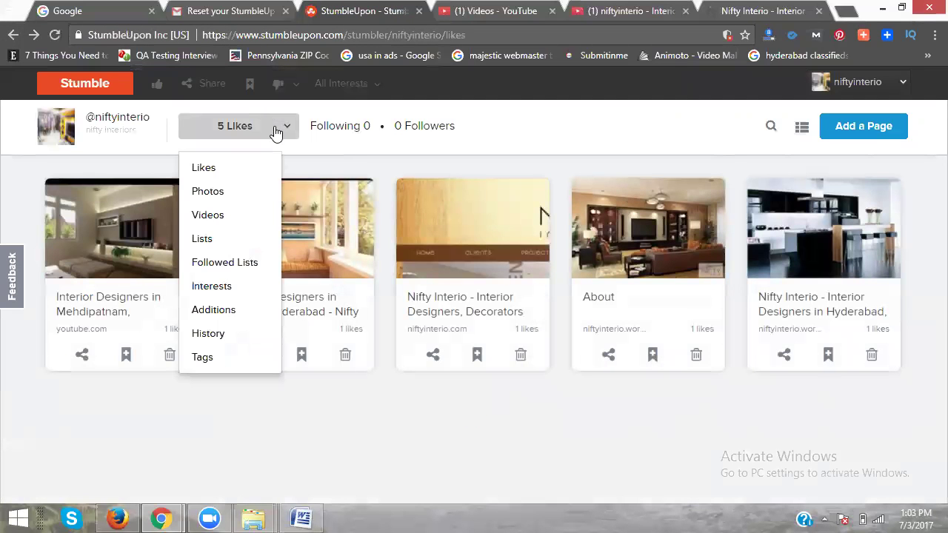
click(214, 243)
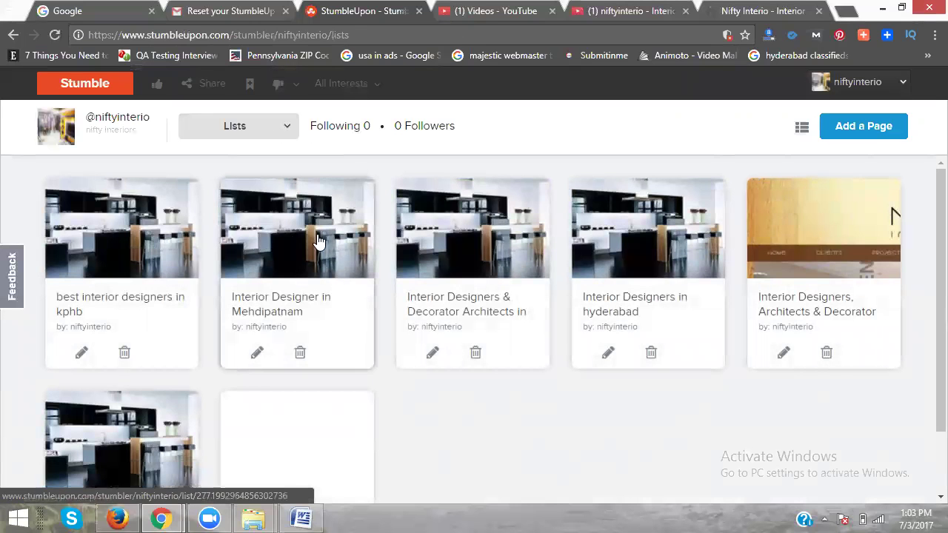
click(161, 259)
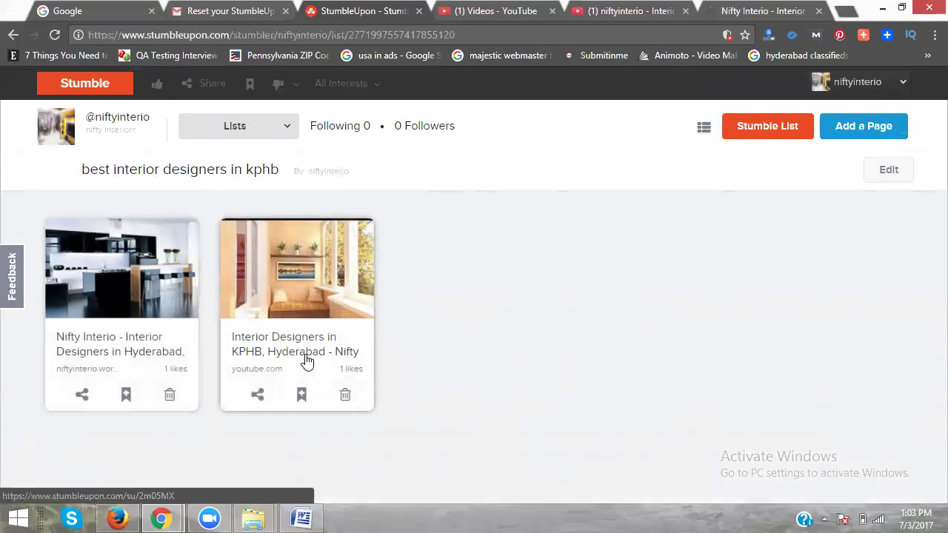
- Open the Diigo website in a new browser tab and sign in with the Google account
click(841, 15)
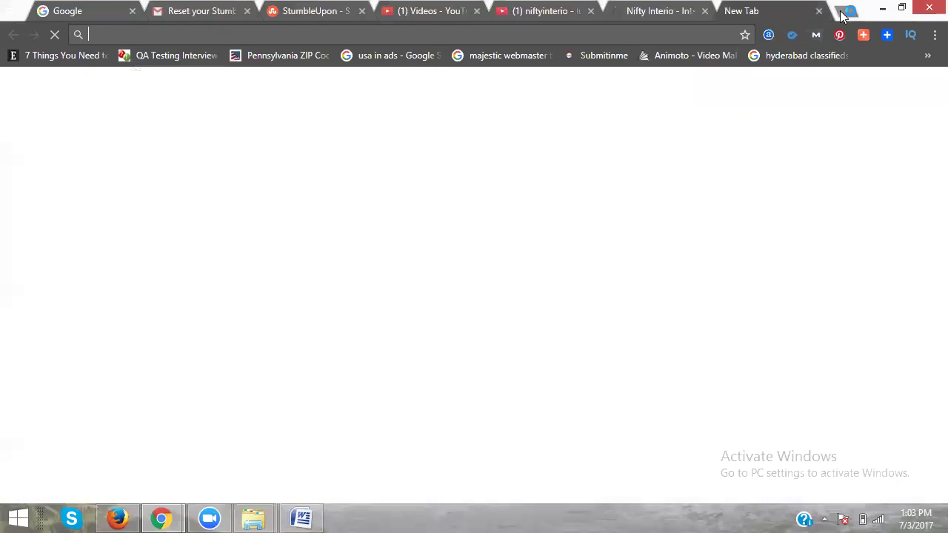
text(dohh)
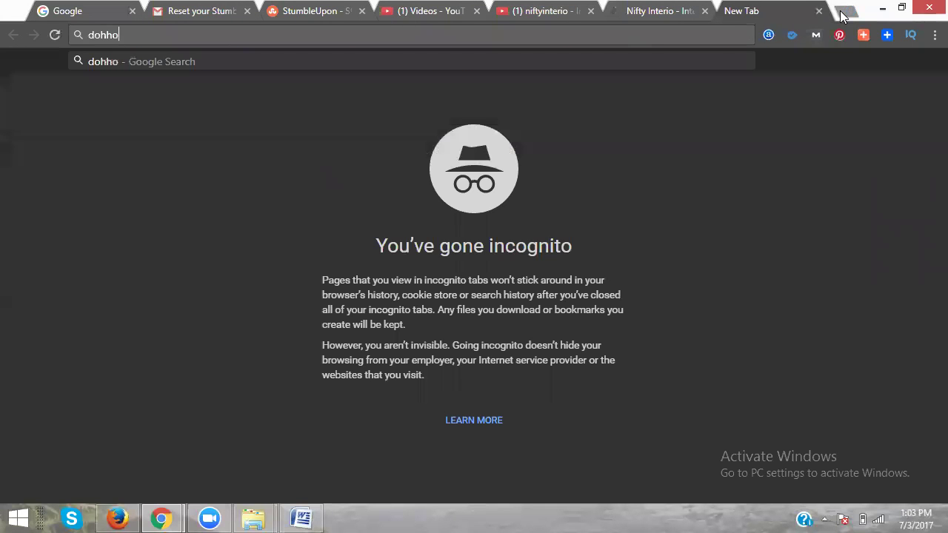
key(BackSpace)
key(BackSpace)
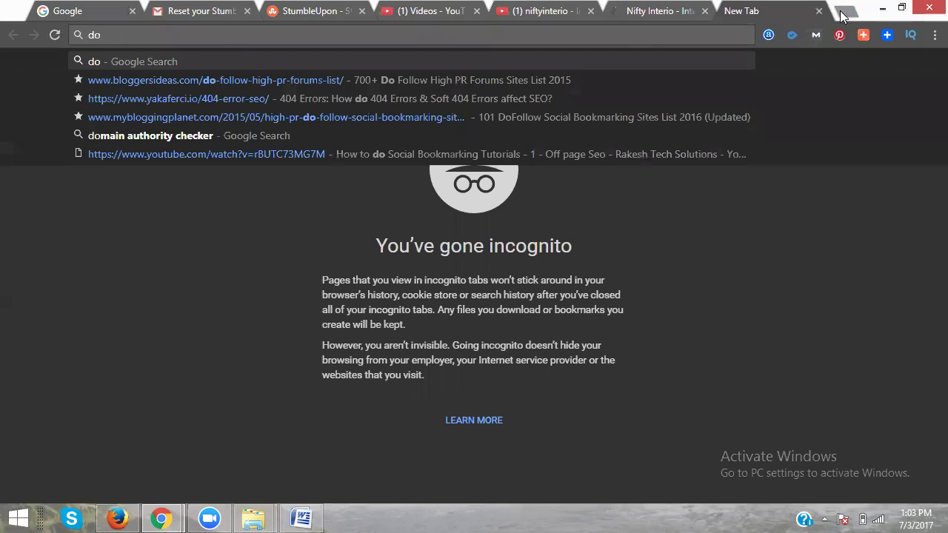
key(BackSpace)
text(iggo)
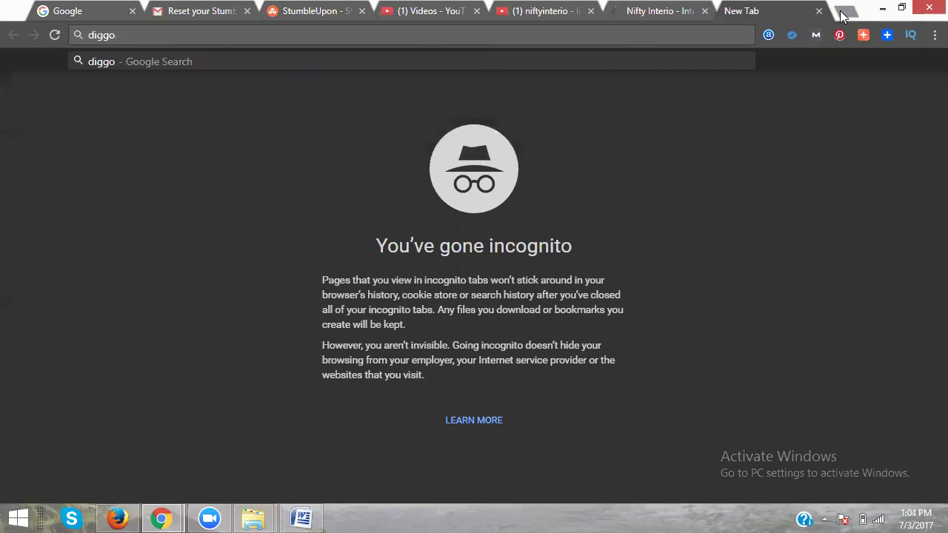
key(Return)
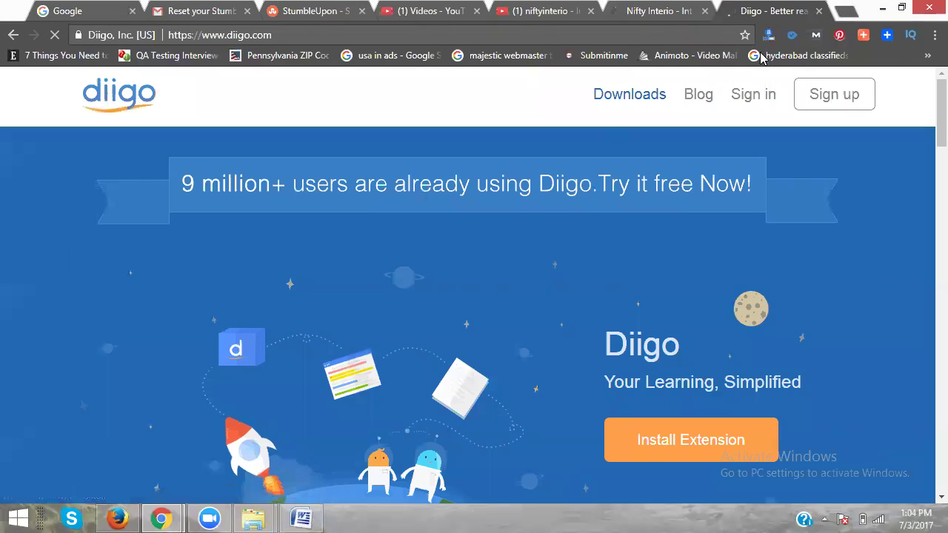
click(761, 104)
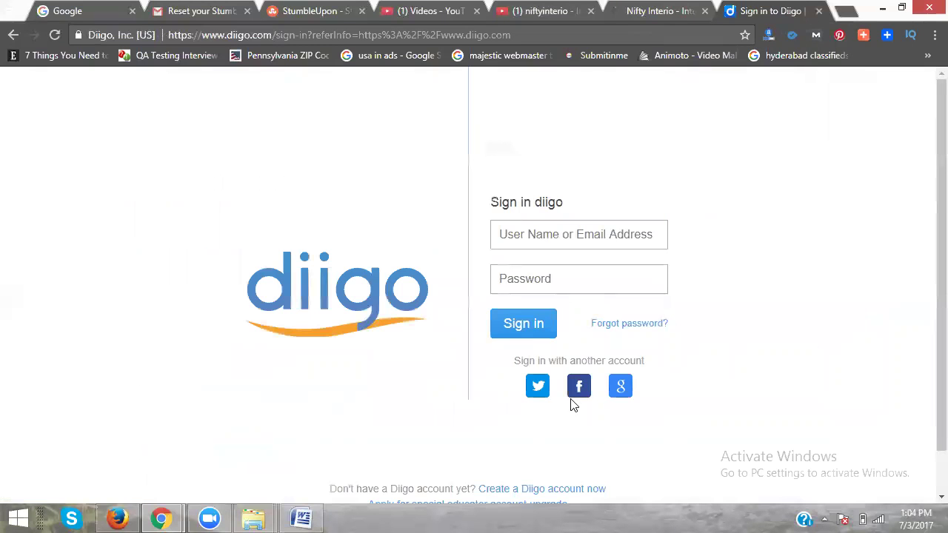
click(621, 386)
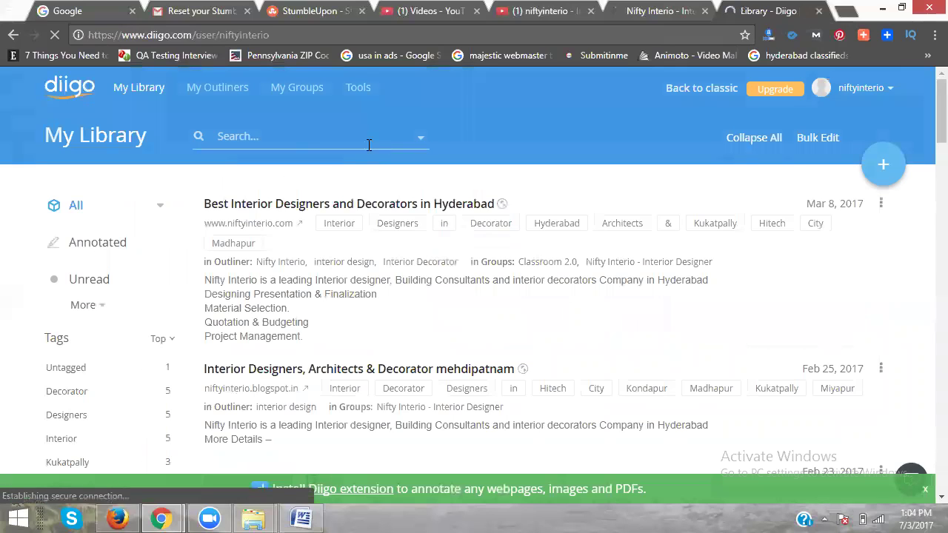
- Create a new Diigo outliner titled "interior designers"
click(218, 89)
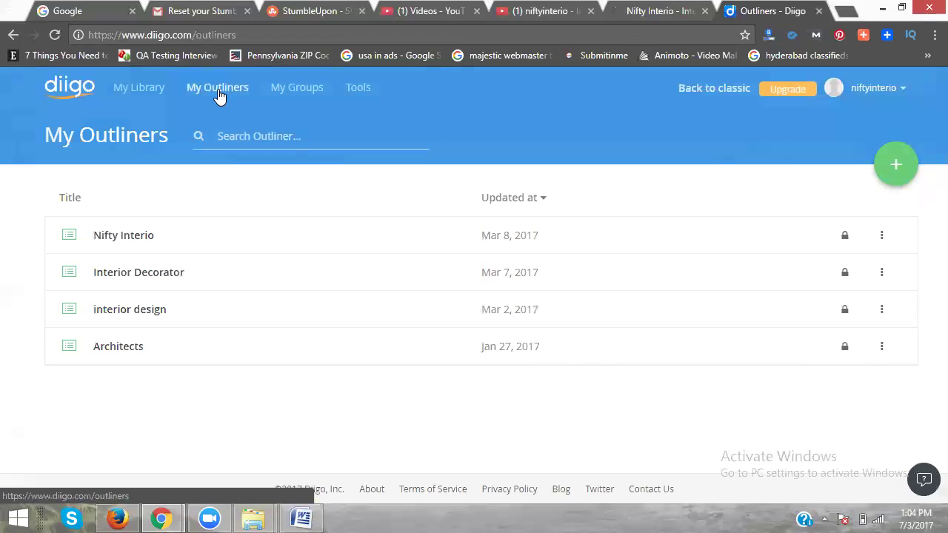
click(903, 168)
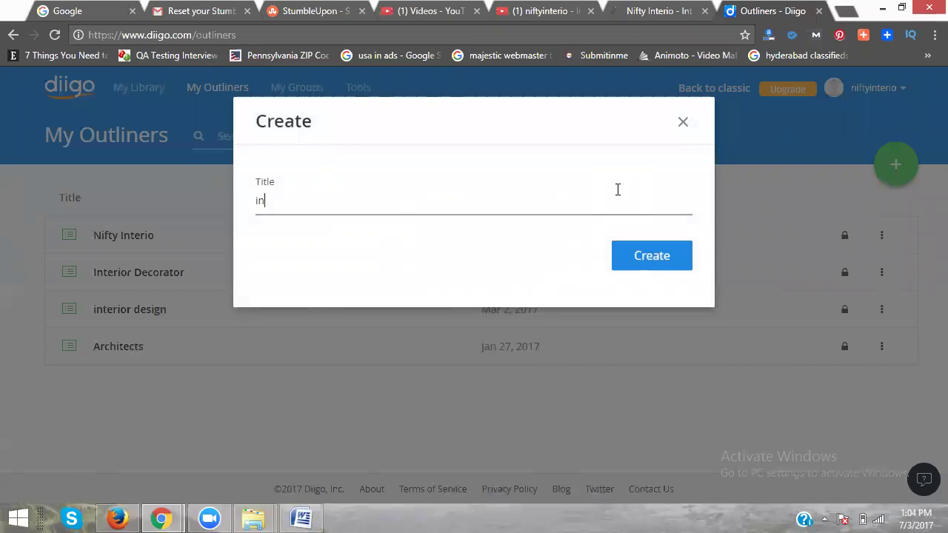
text(interior designers)
click(668, 269)
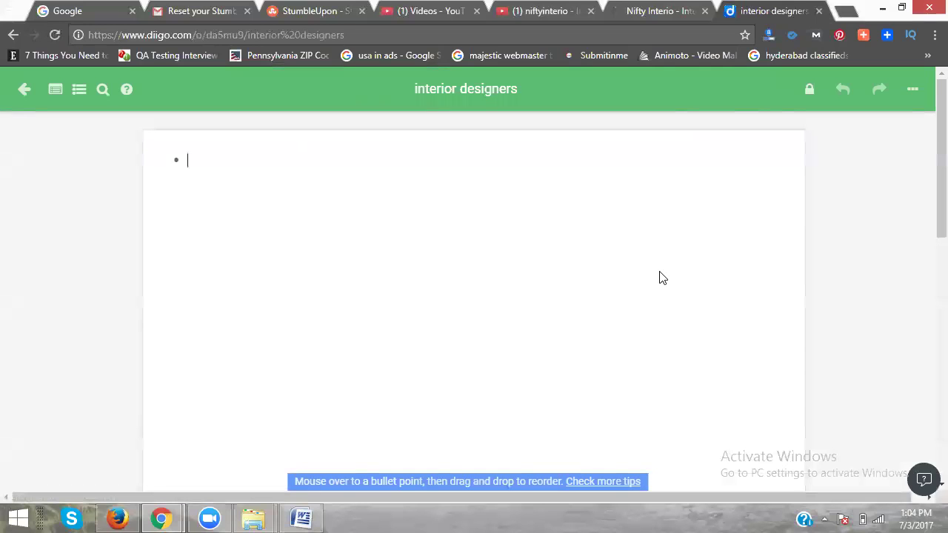
- Switch to the "Classified New Content" Word document and copy its opening sentence about Nifty Interio up to "Kukatpally"
mouse_move(261, 517)
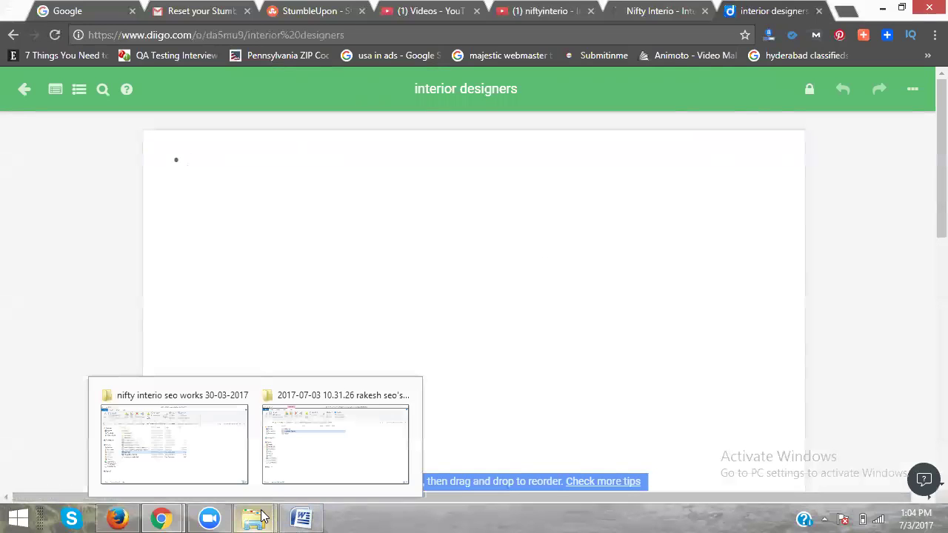
click(203, 461)
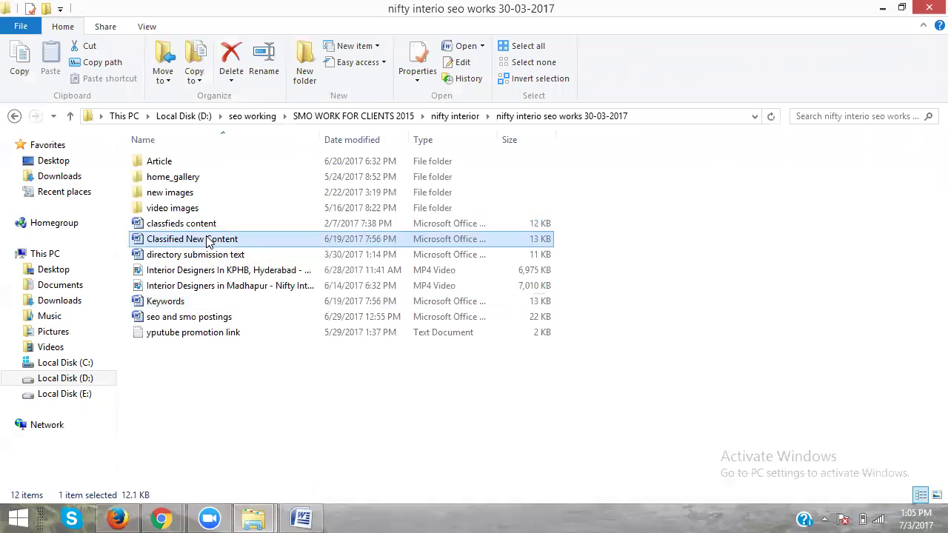
key(alt+Tab)
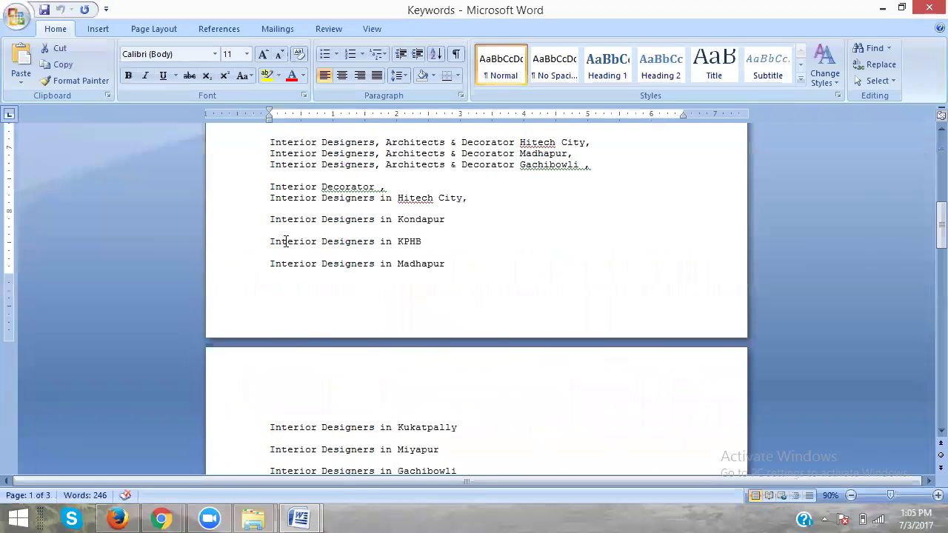
scroll(285, 241, up, 3)
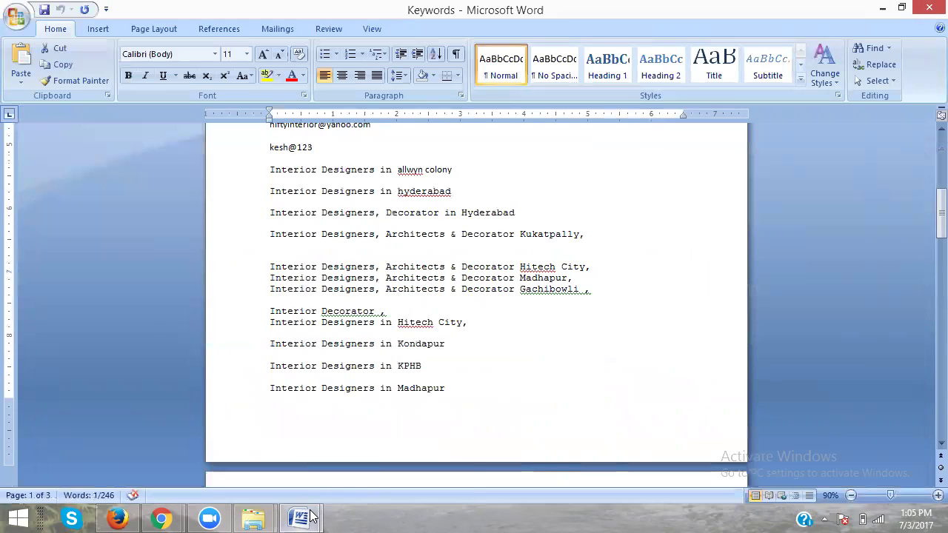
mouse_move(309, 518)
click(378, 466)
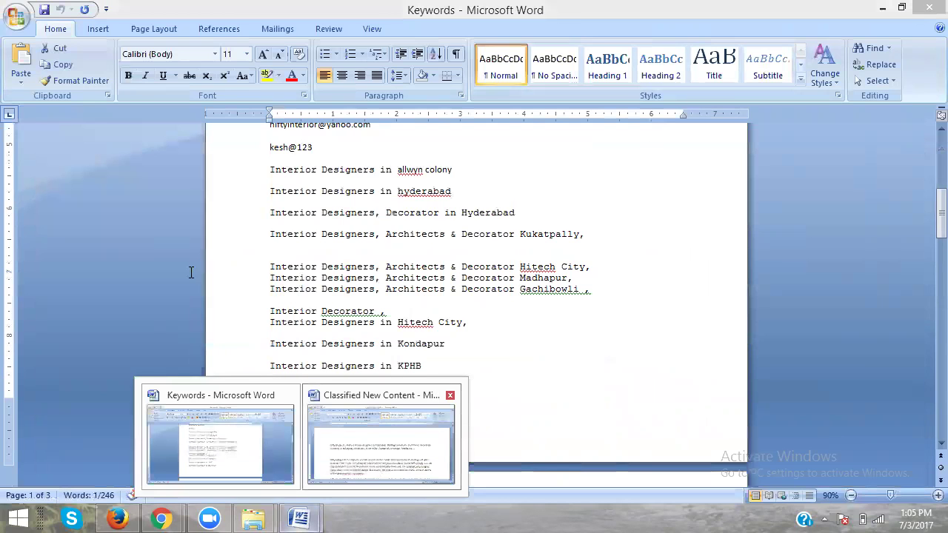
drag(143, 255, 276, 282)
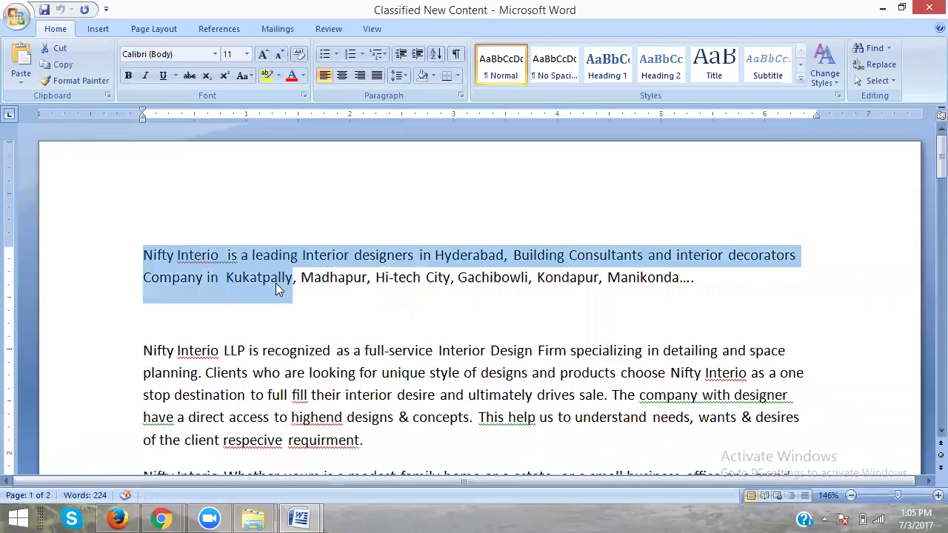
- Switch back to the Diigo "interior designers" outliner and paste the copied Nifty Interio sentence as its first item
click(880, 8)
click(879, 8)
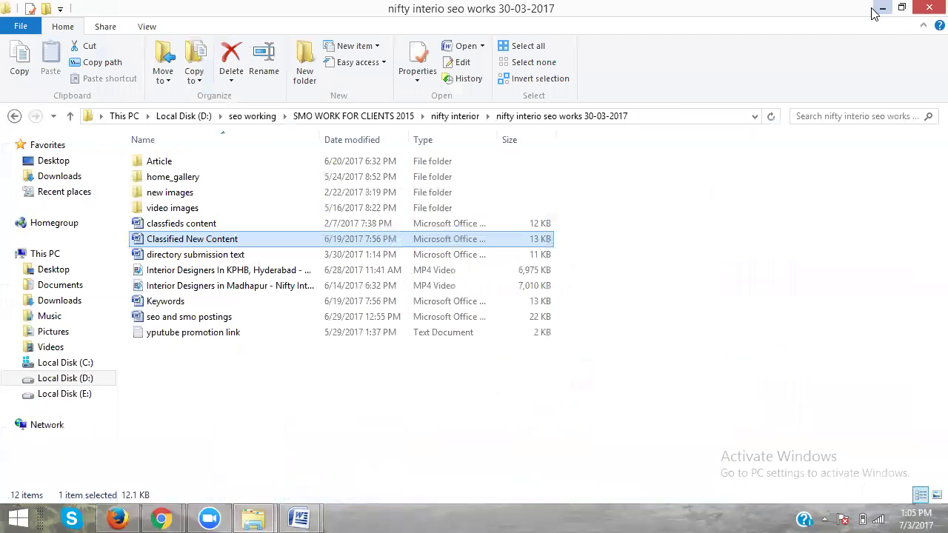
click(878, 8)
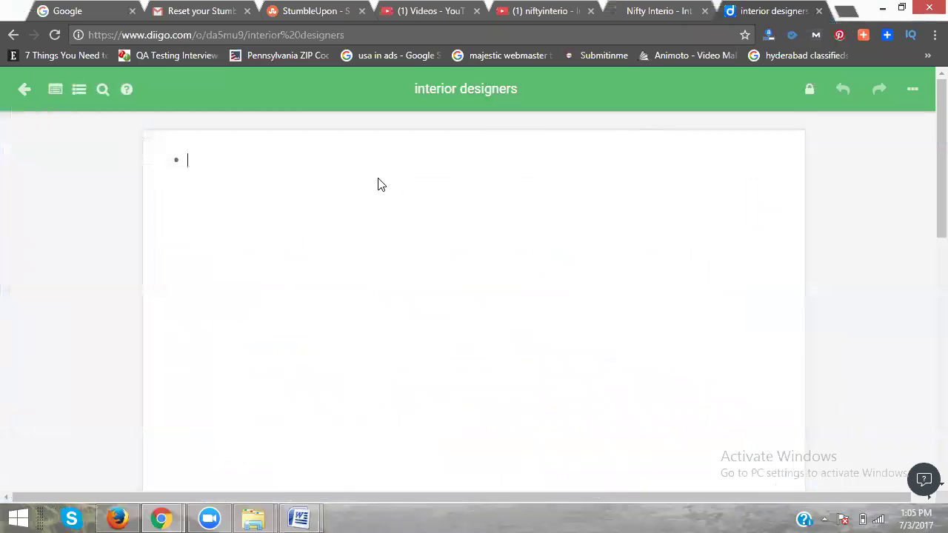
text(NiftyInterio  is a leading Interior designersin Hyderabad, Building Consultants and interior decorators Company in  Kukatpally)
- Check the secret link sharing options of the open outliner and return to the list of outliners
click(809, 89)
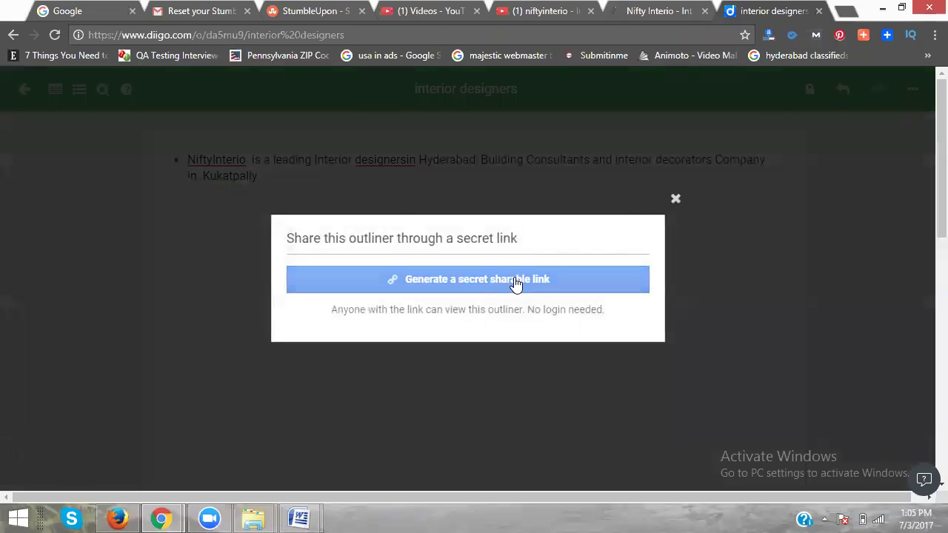
click(675, 198)
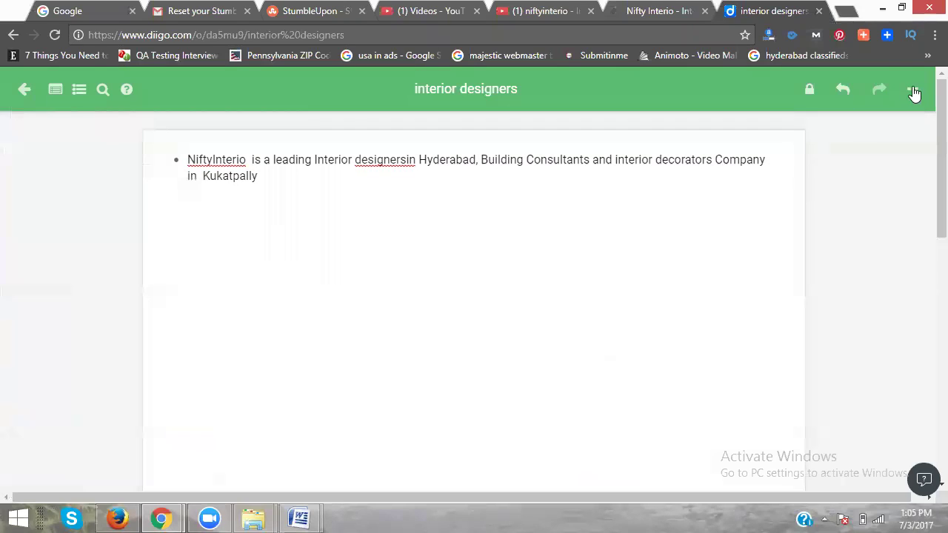
click(24, 90)
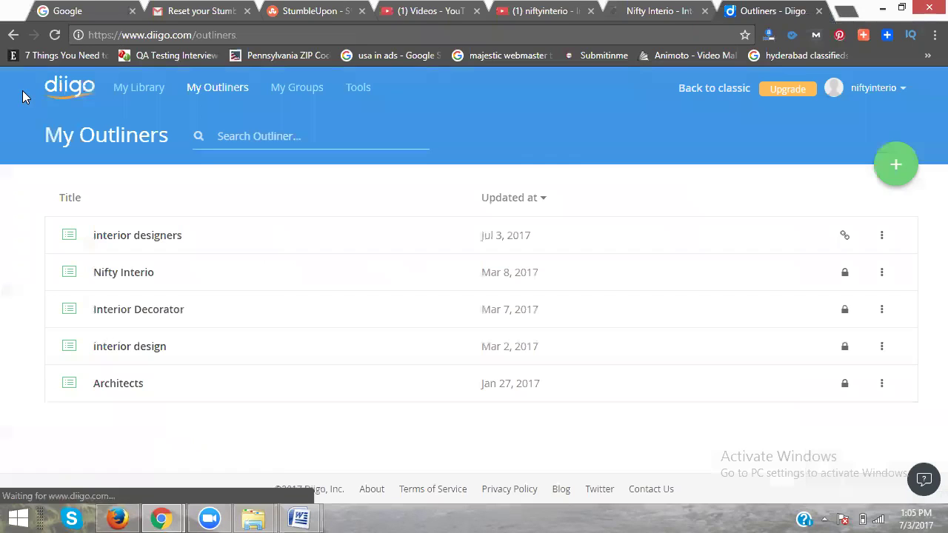
- Generate secret sharable links for the "Nifty Interio" and "Interior Decorator" outliners
click(844, 273)
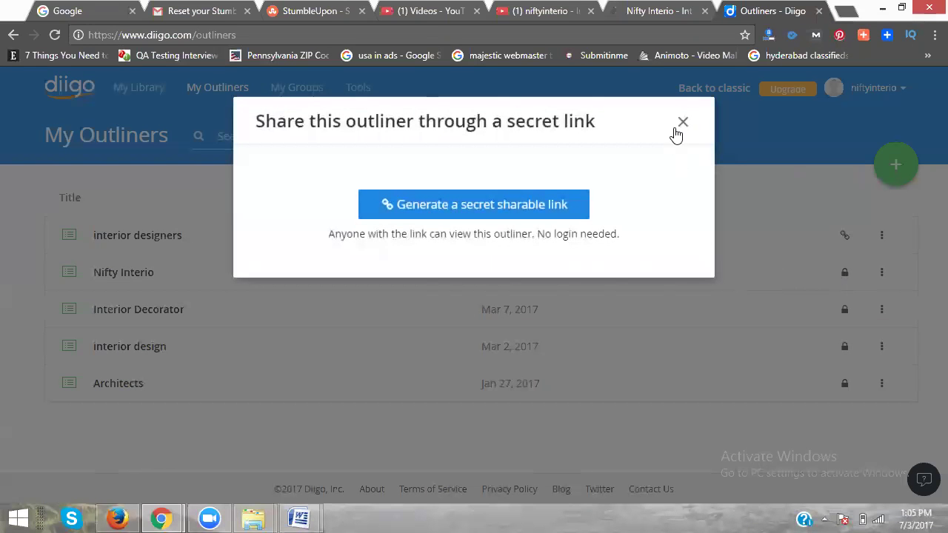
click(536, 203)
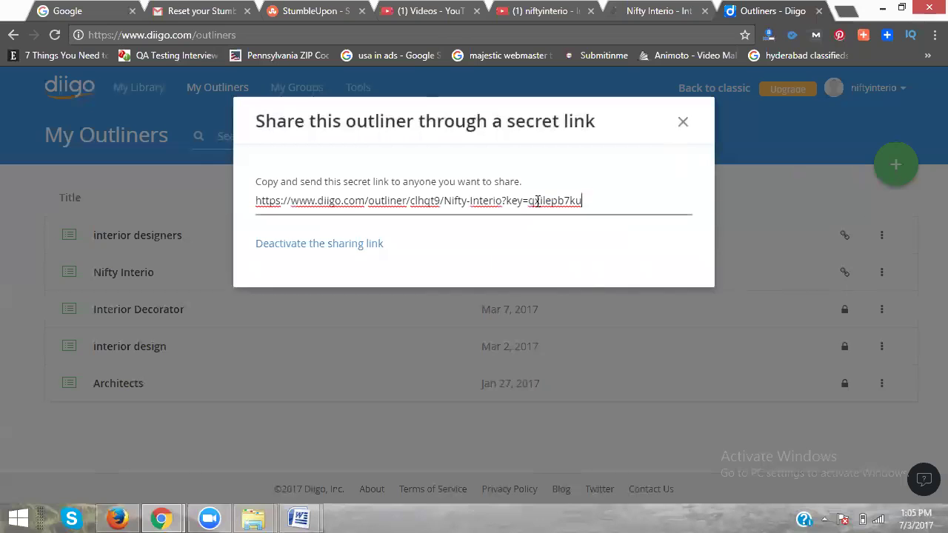
click(682, 122)
click(844, 309)
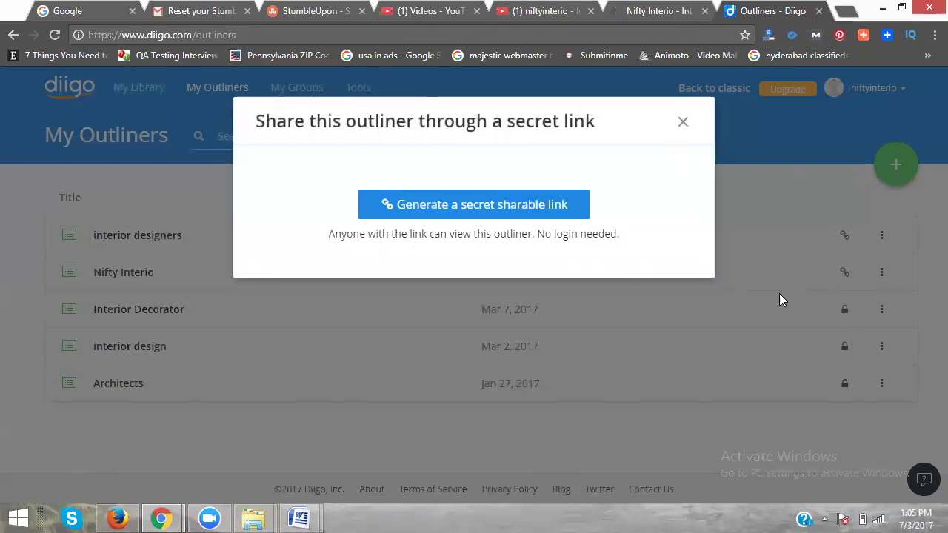
click(517, 218)
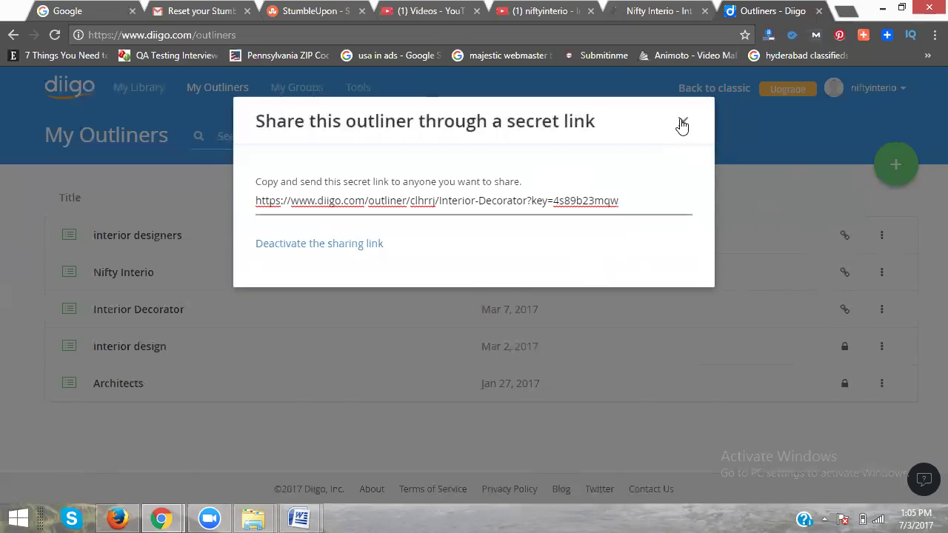
click(682, 122)
- Generate secret sharable links for the "interior design" and "Architects" outliners
click(844, 347)
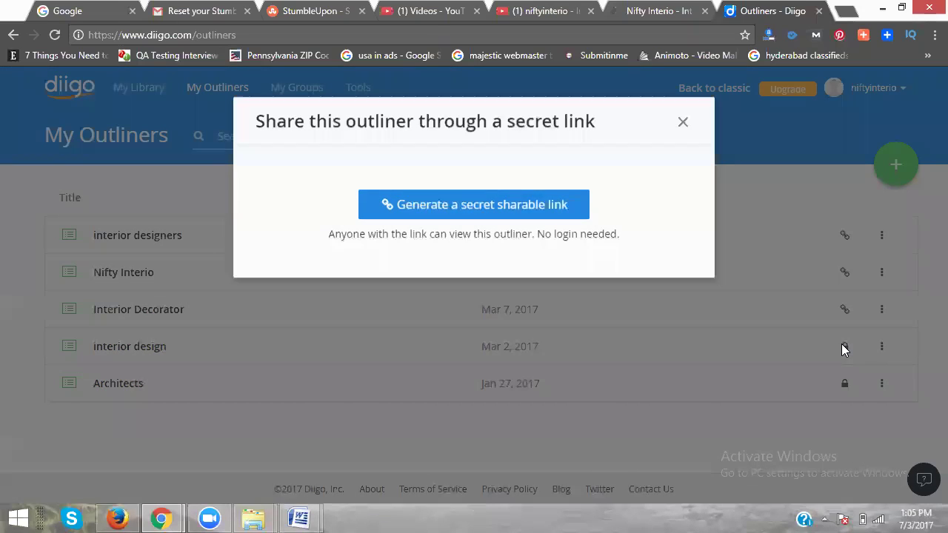
click(522, 214)
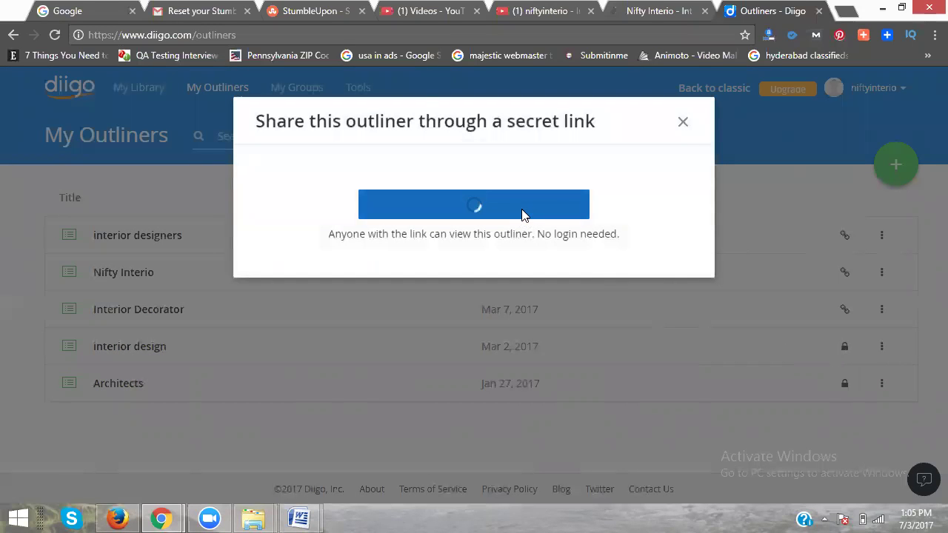
click(682, 124)
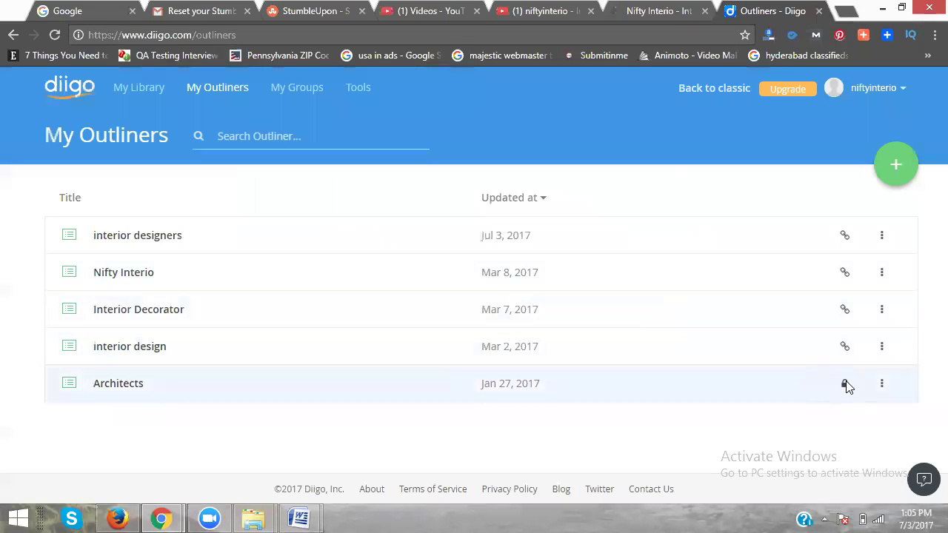
click(845, 385)
click(560, 214)
click(680, 123)
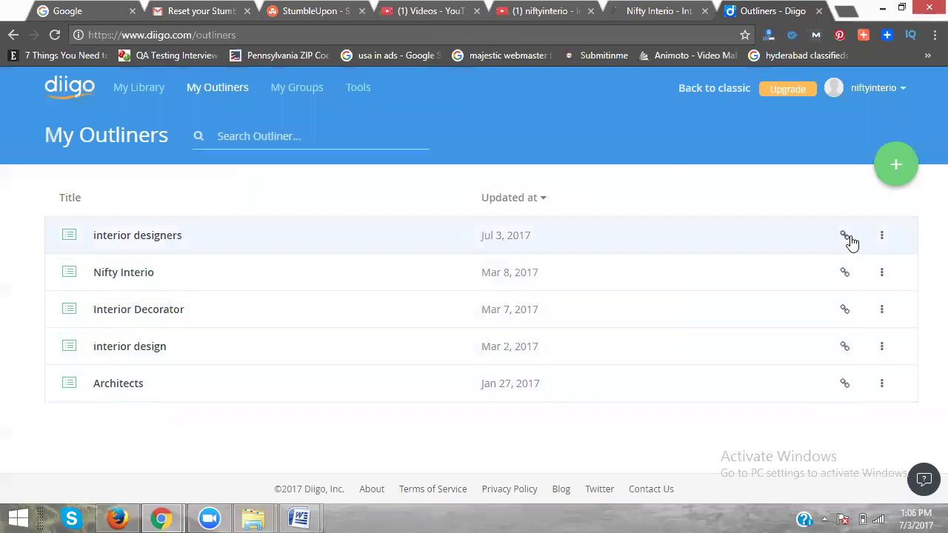
- Generate the secret sharable link for the "interior designers" outliner and go to the Diigo library
click(849, 238)
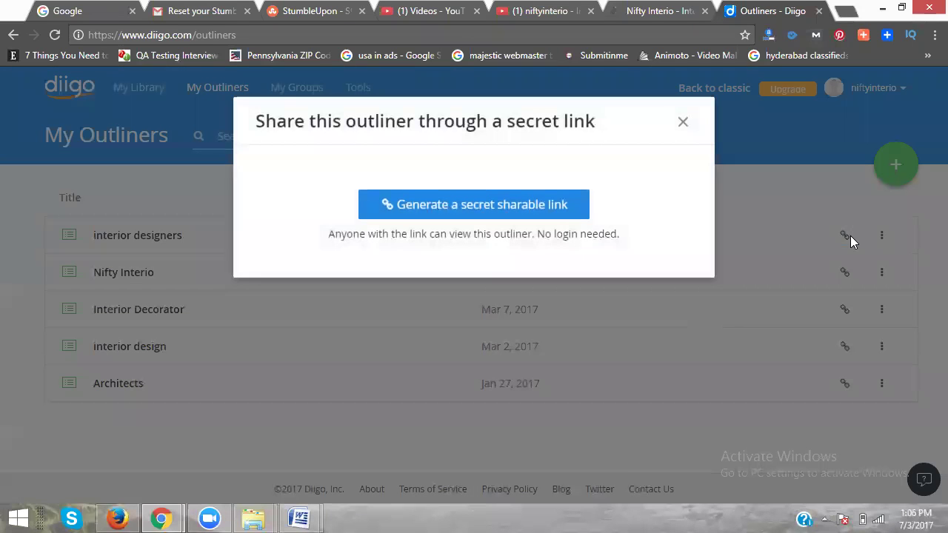
click(541, 201)
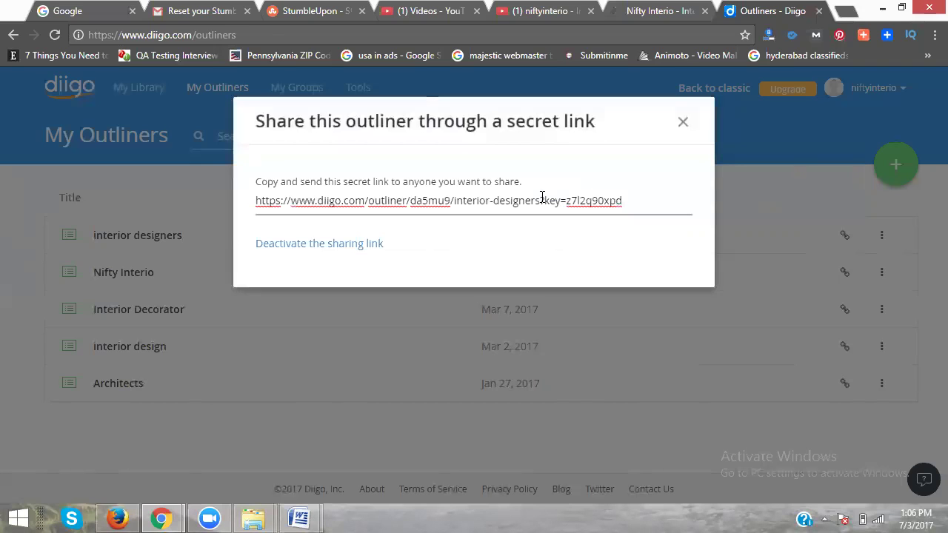
click(680, 123)
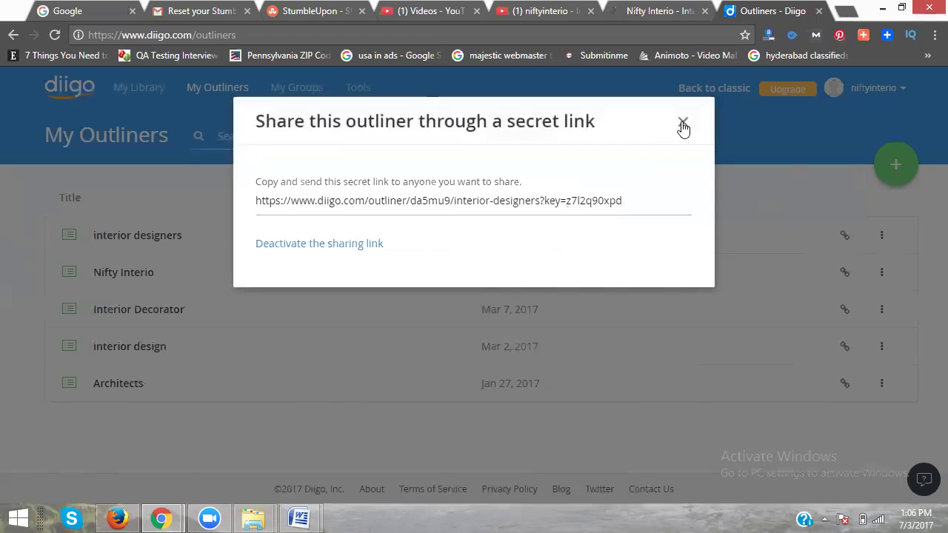
click(152, 91)
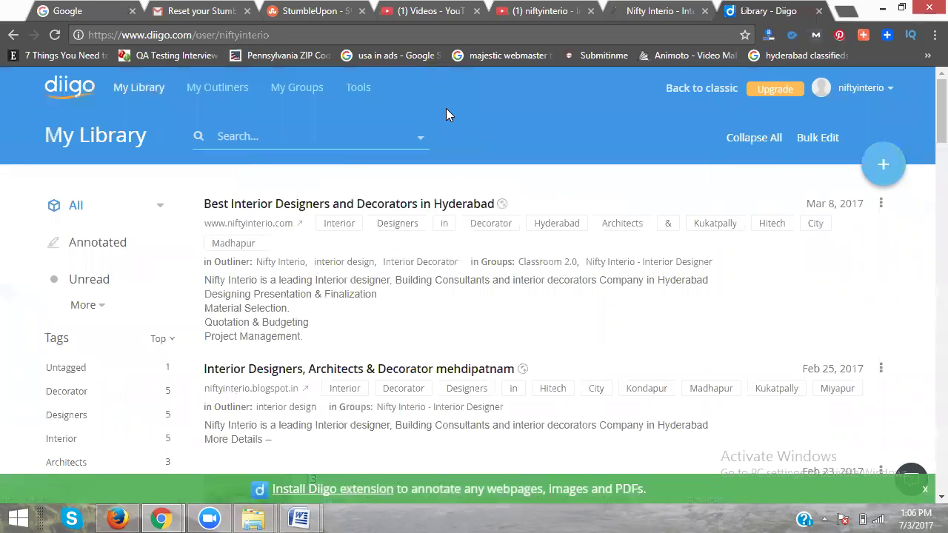
- Open the "Interior Designers in Mehdipatnam, Hyderabad" video from the niftyinterio YouTube channel in a new tab and copy its URL
click(287, 10)
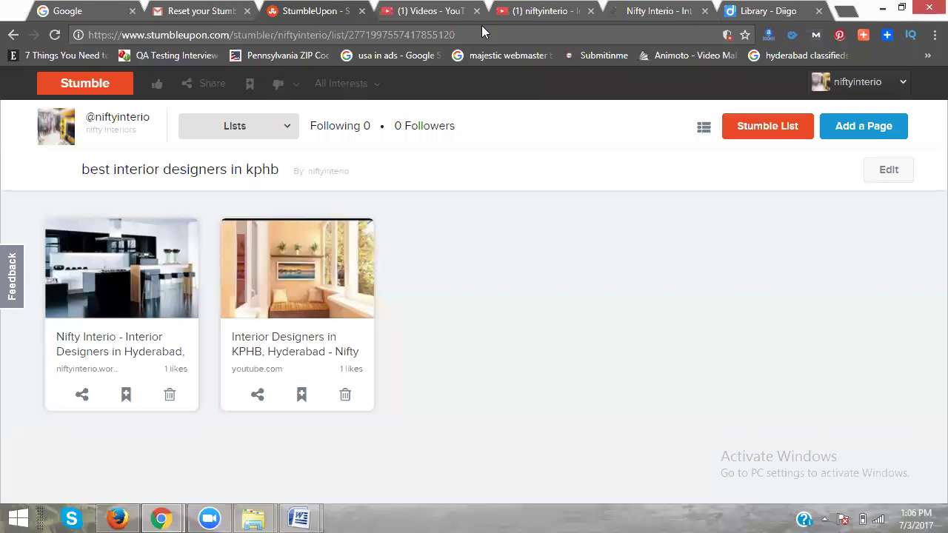
click(533, 11)
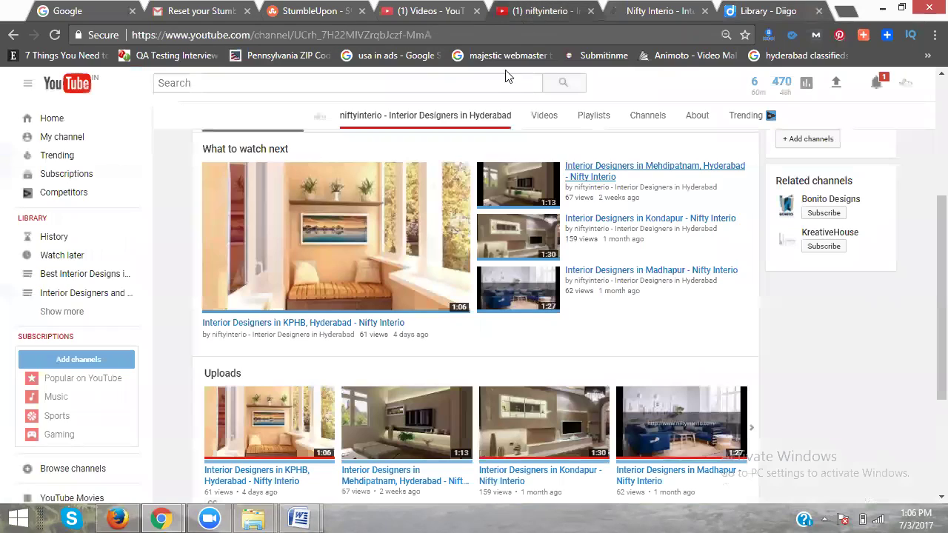
middle_click(606, 176)
click(577, 11)
click(341, 37)
key(ctrl+c)
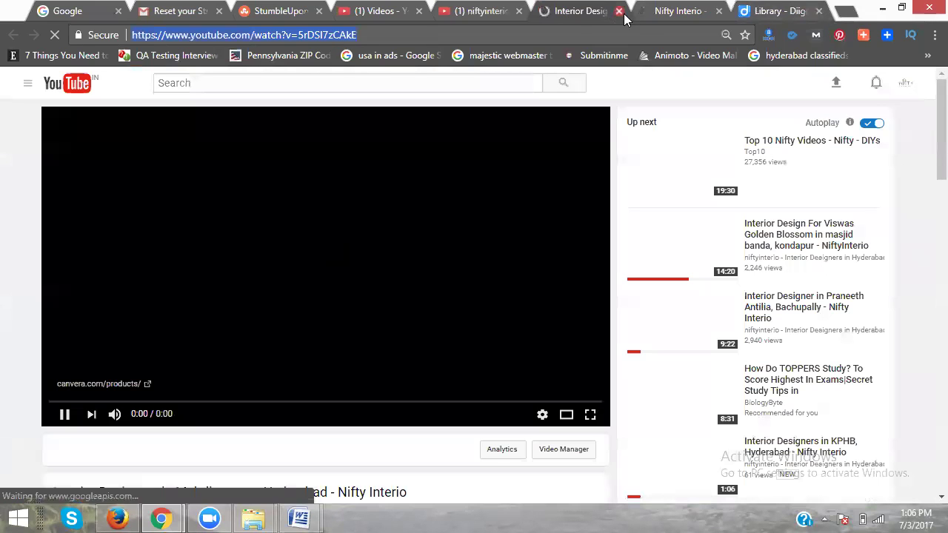
- Return to the Diigo library and start a new bookmark using the copied YouTube video URL
click(745, 13)
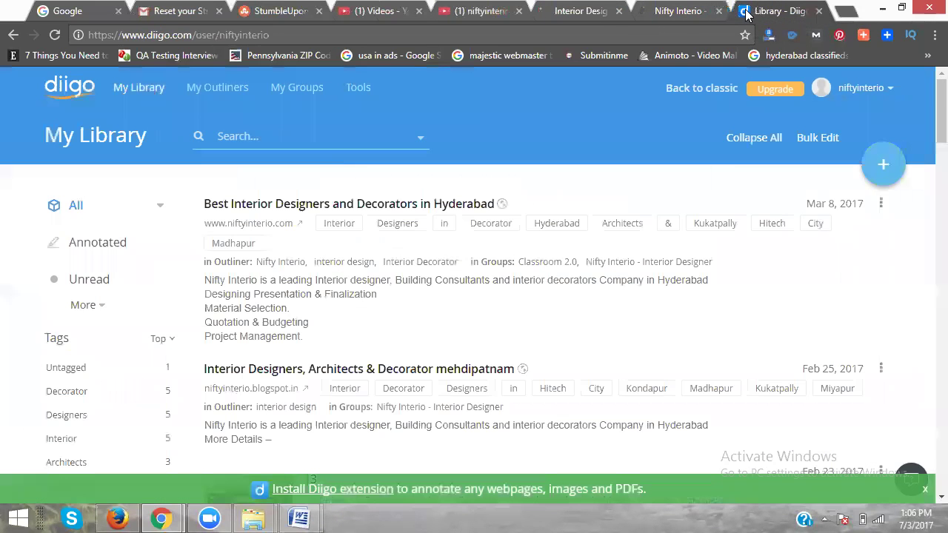
click(869, 171)
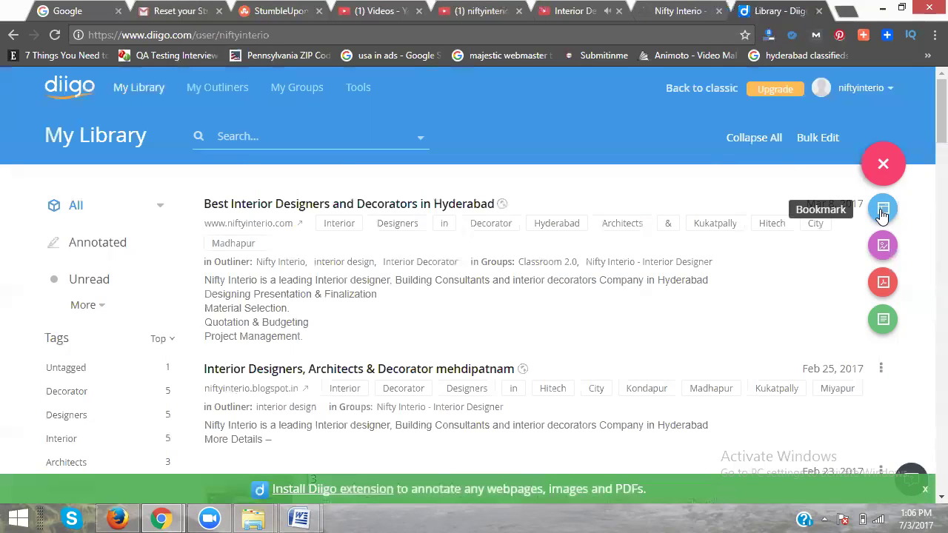
click(883, 211)
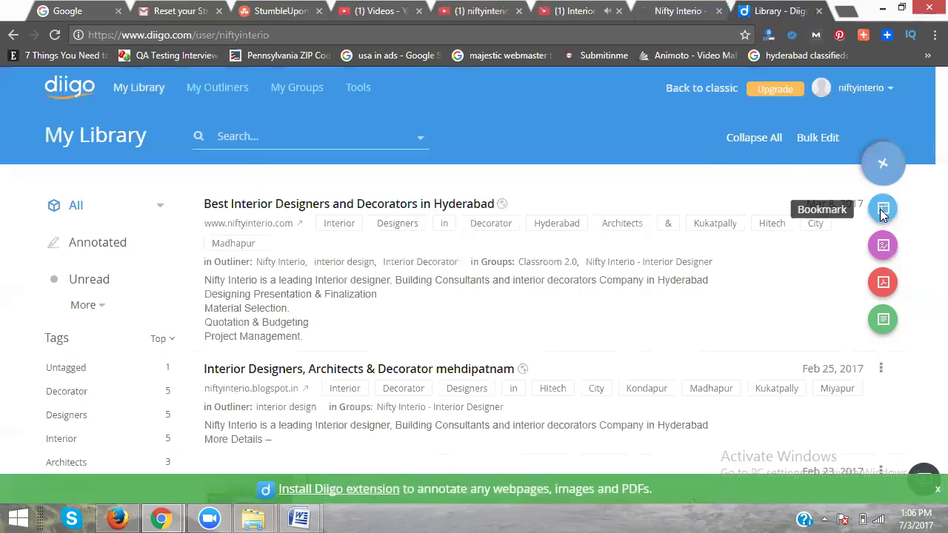
key(ctrl+v)
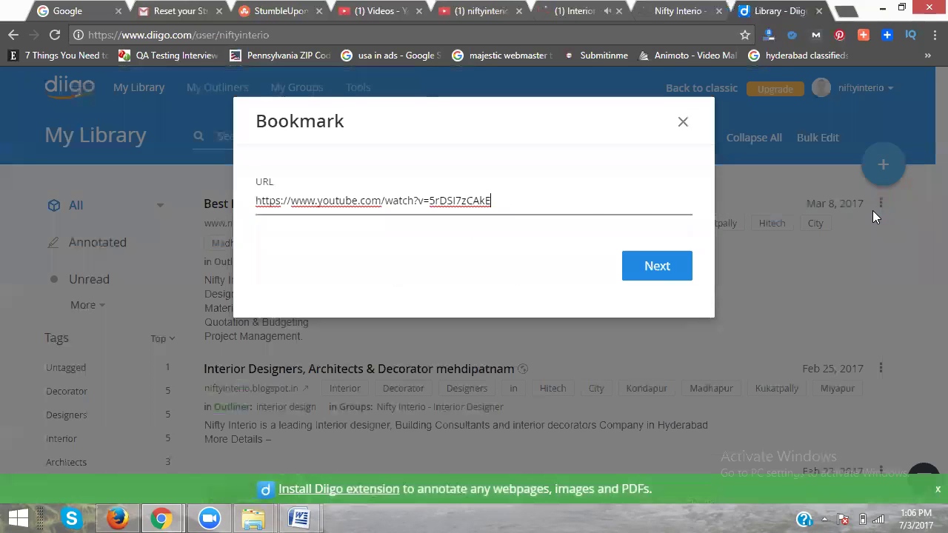
click(683, 260)
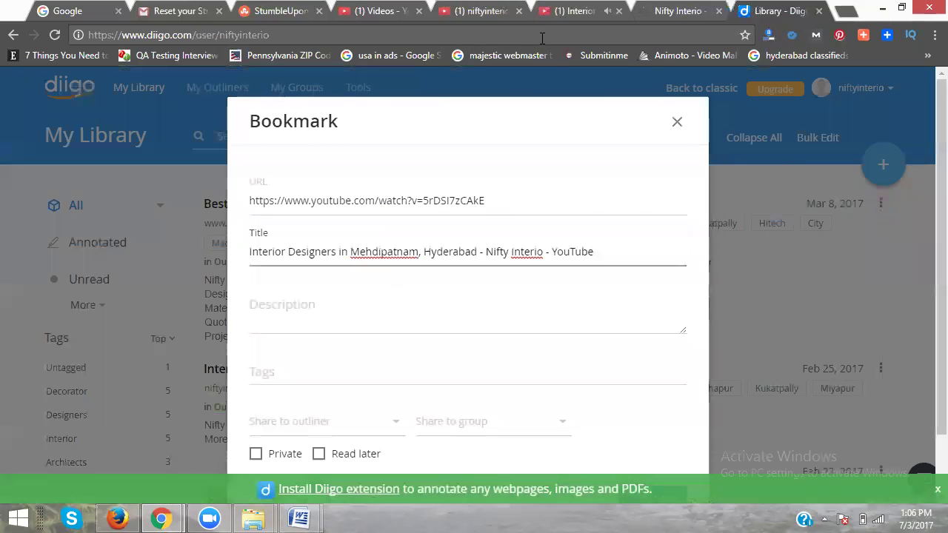
- Fill the bookmark's description with the opening Nifty Interio sentence from the "Classified New Content" Word document, up to "Kukatpally"
scroll(544, 174, down, 1)
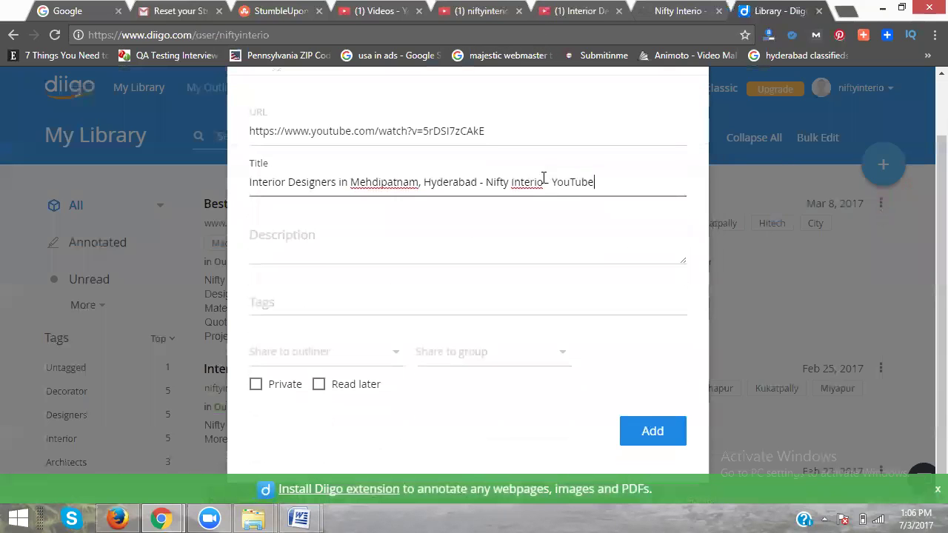
click(314, 243)
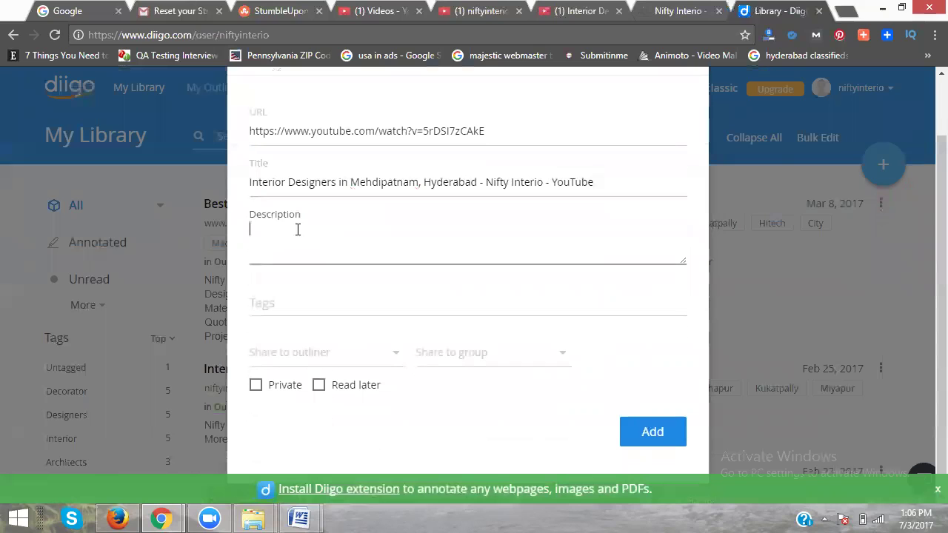
click(317, 182)
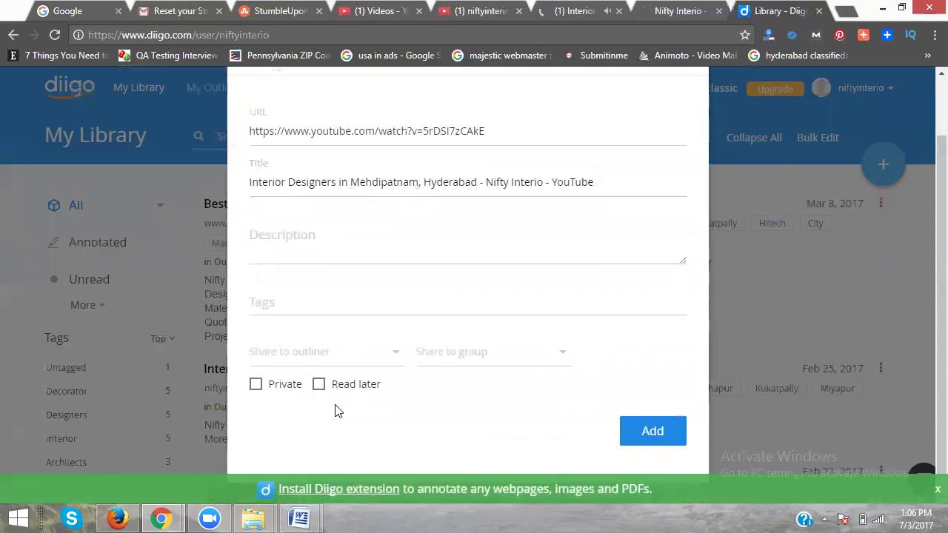
mouse_move(299, 518)
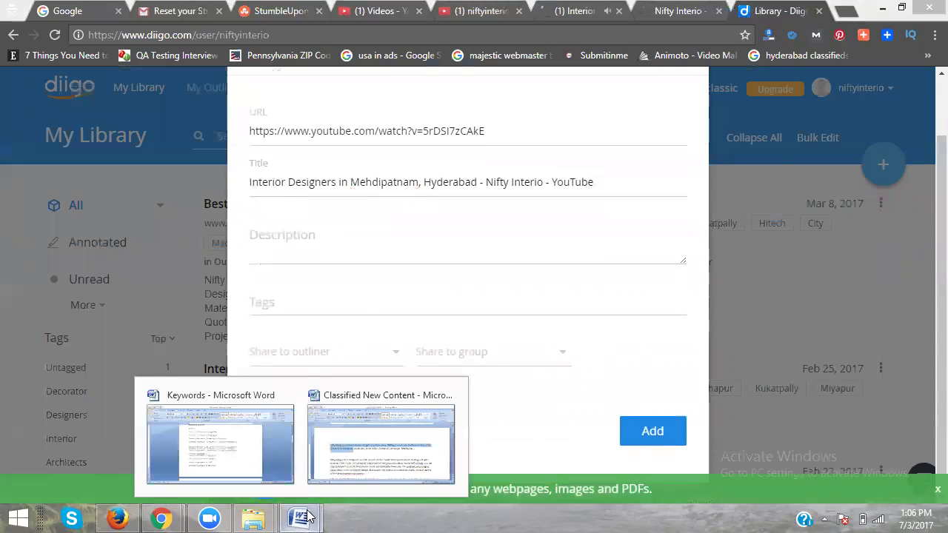
click(346, 459)
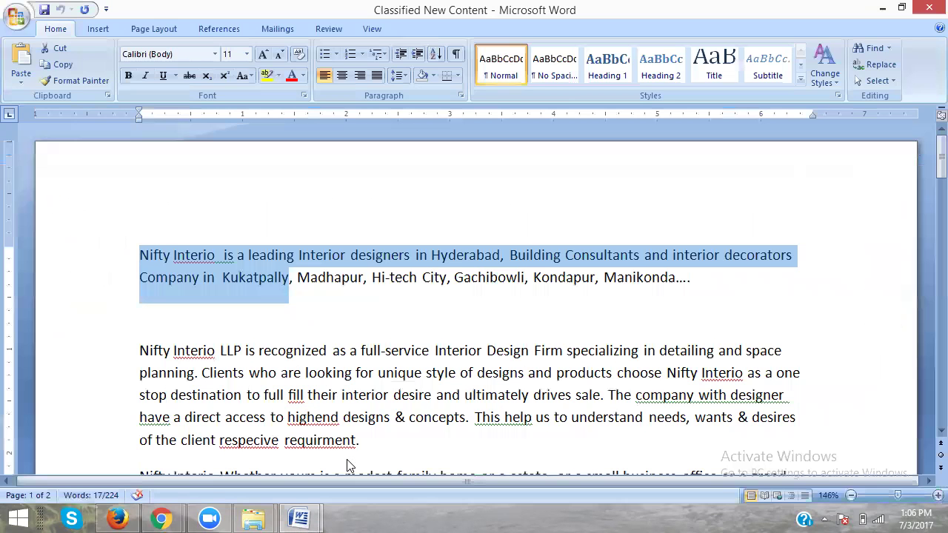
key(alt+Tab)
click(376, 247)
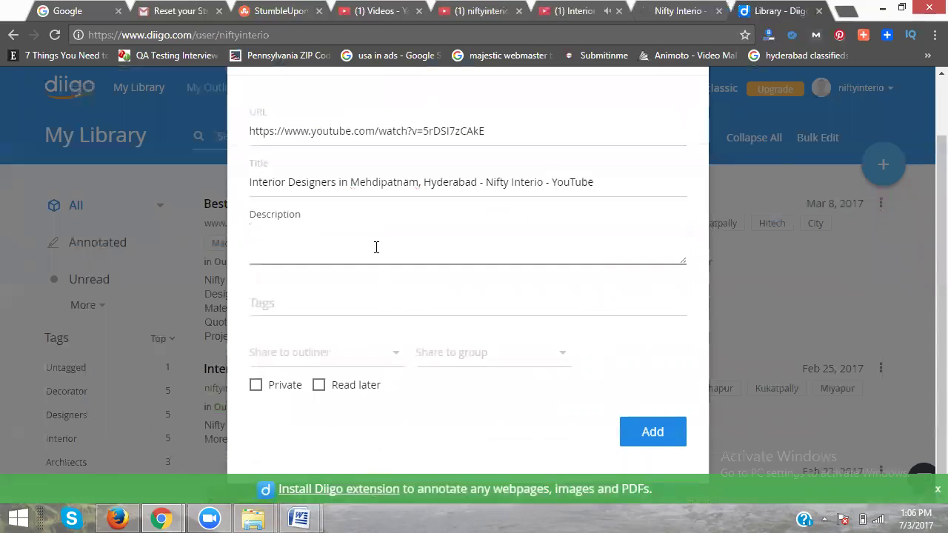
text(Nifty Interio  is a leading Interior designers in Hyderabad, Building Consultants and interior decorators Company in  Kukatpally)
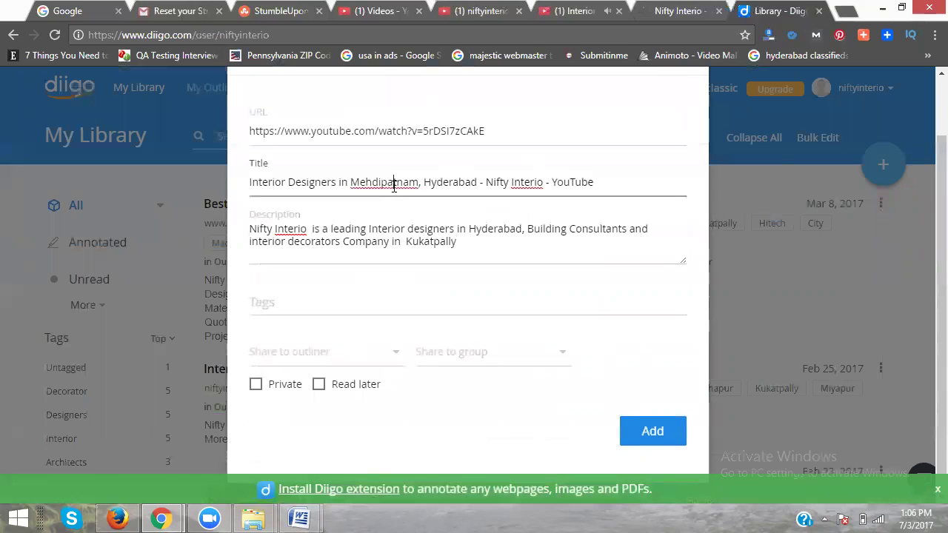
- Replace "Kukatpally" in the bookmark's description with "Mehdipatnam" copied from the title
double_click(396, 185)
key(ctrl+c)
double_click(429, 242)
key(ctrl+v)
- Fill the bookmark's tags with interior, interior designers, interiors and the suggested tags Interior and Designers
click(330, 311)
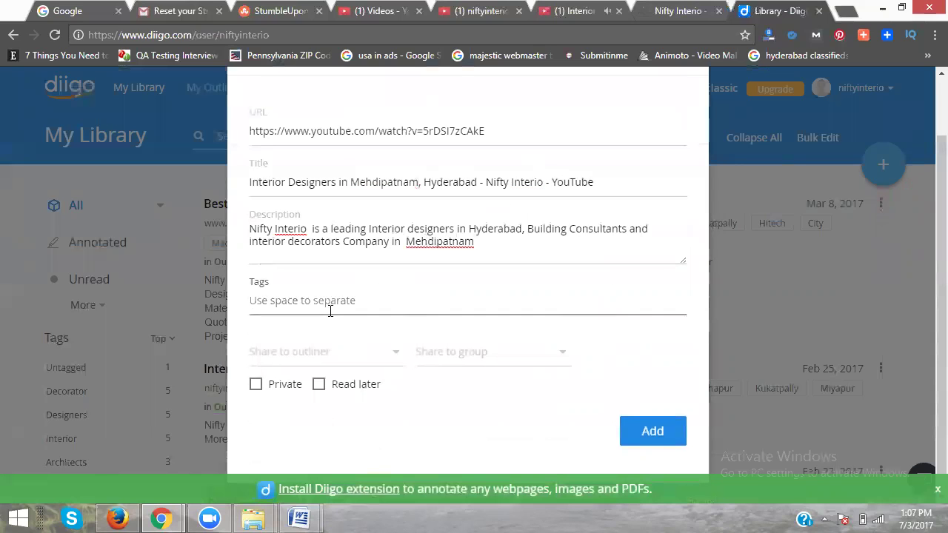
text(interior )
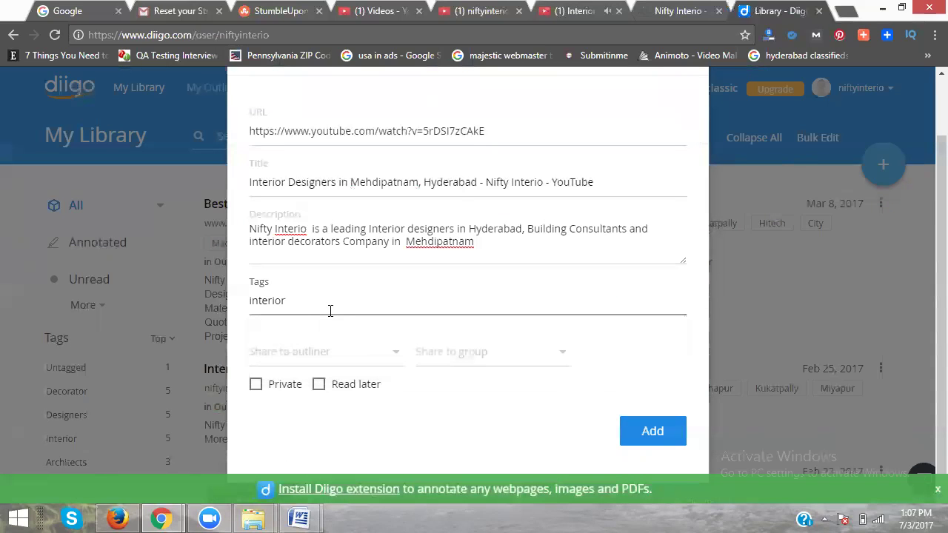
text(, in)
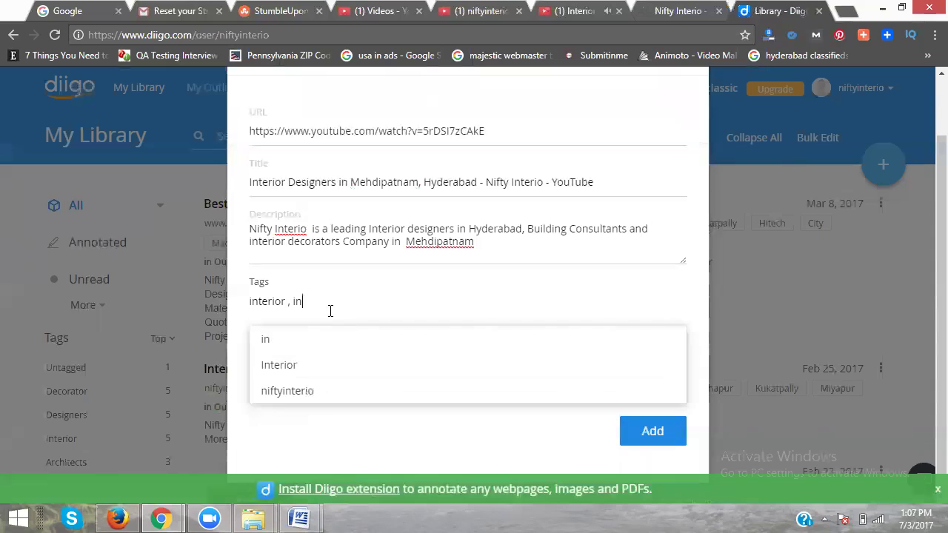
text(terior de)
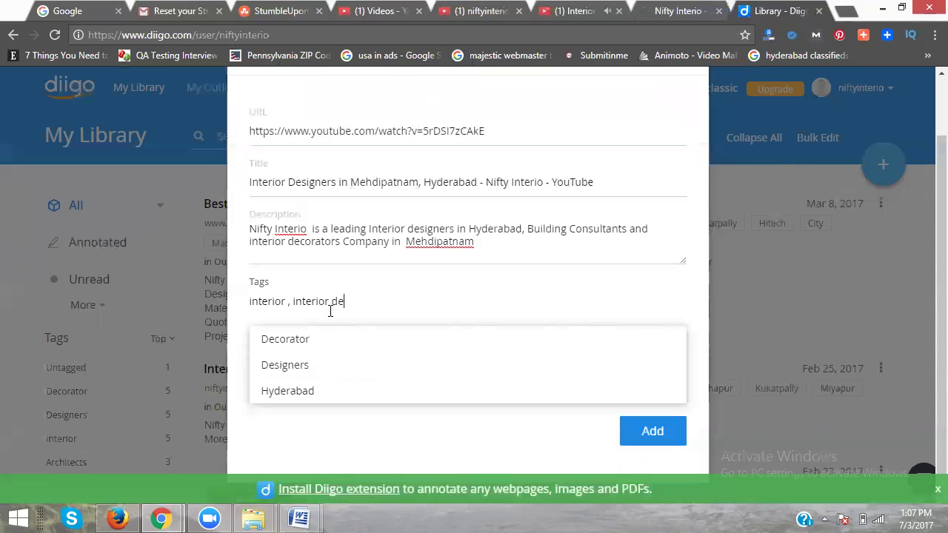
text(signers, i)
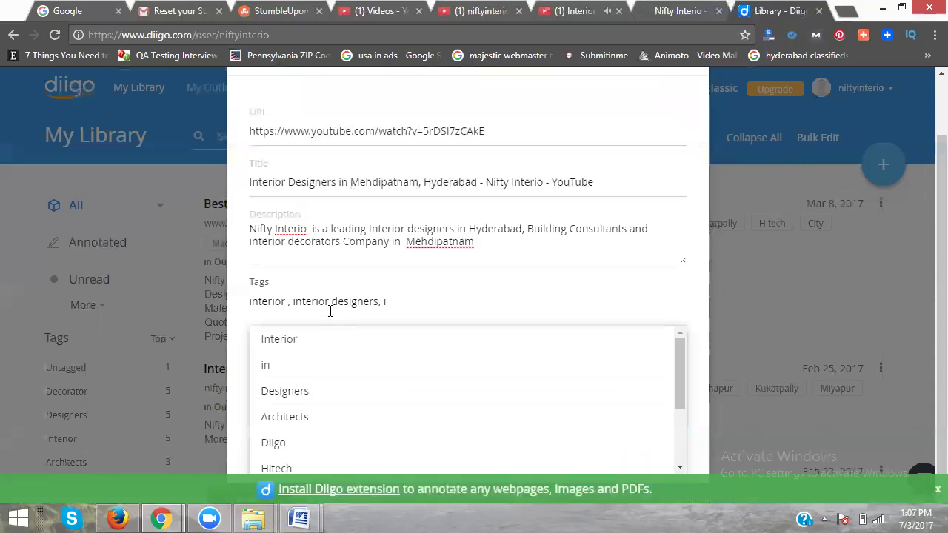
text(nterior)
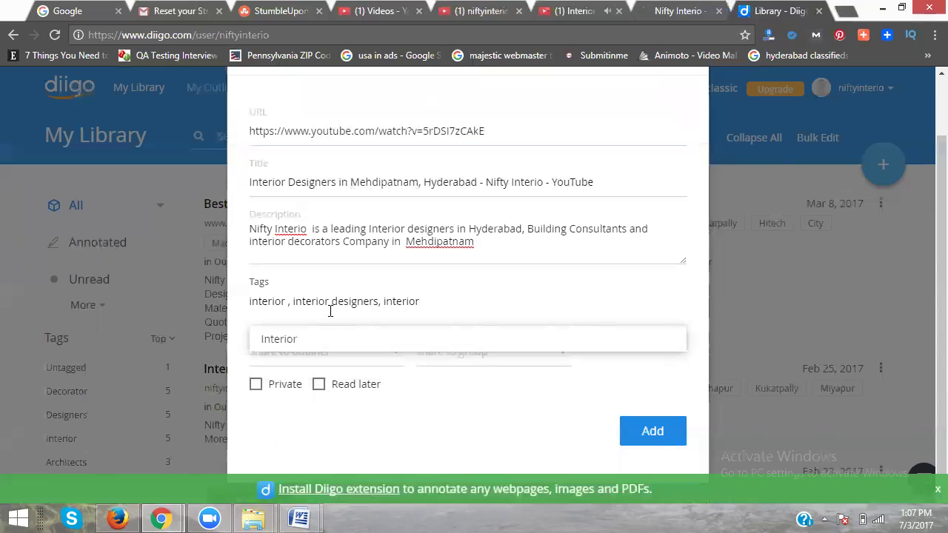
text(s, interior)
click(343, 348)
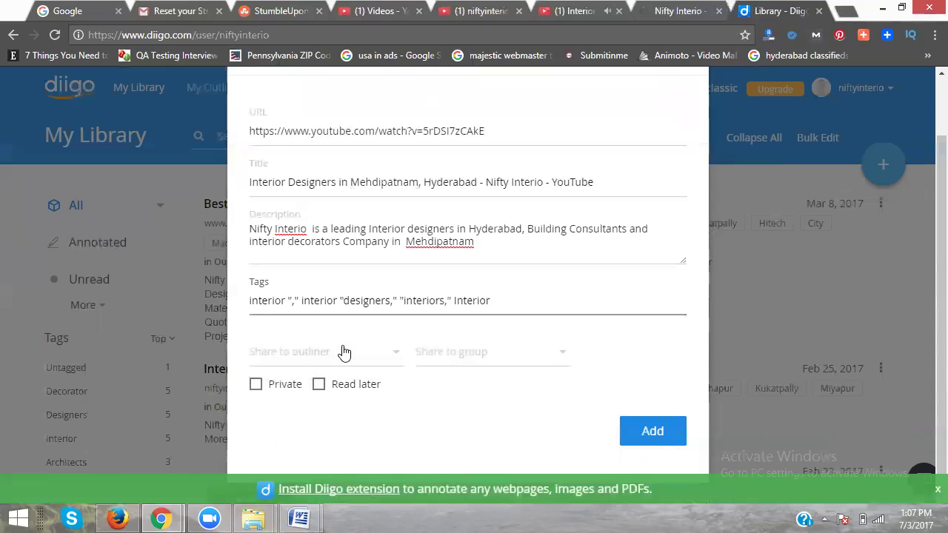
text(design)
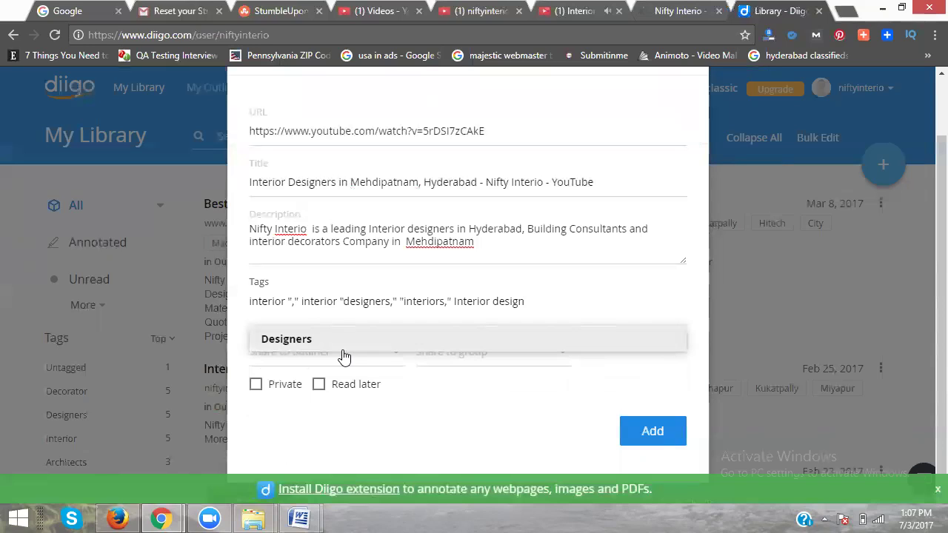
click(338, 347)
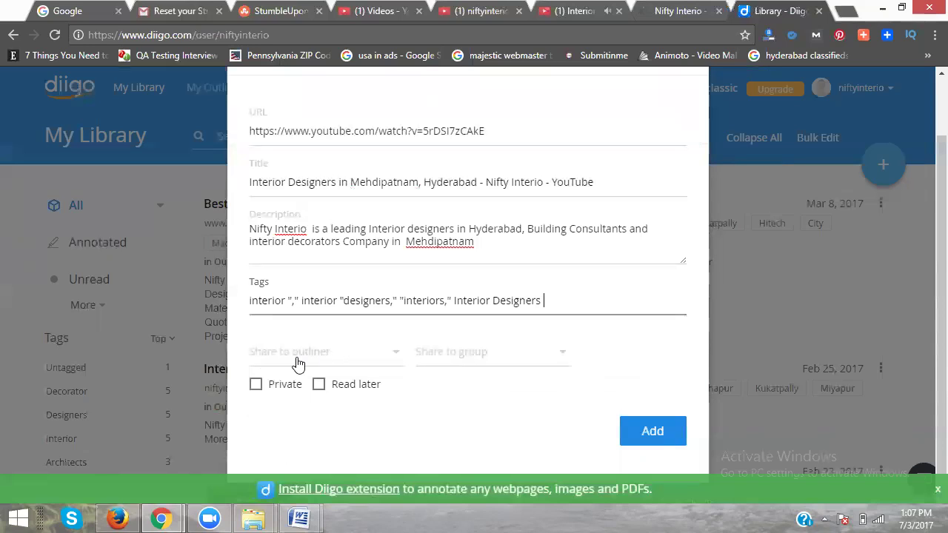
- Share the bookmark to the Nifty Interio outliner and the "Nifty Interio - Interior Designer" group, and add it to the library
click(343, 354)
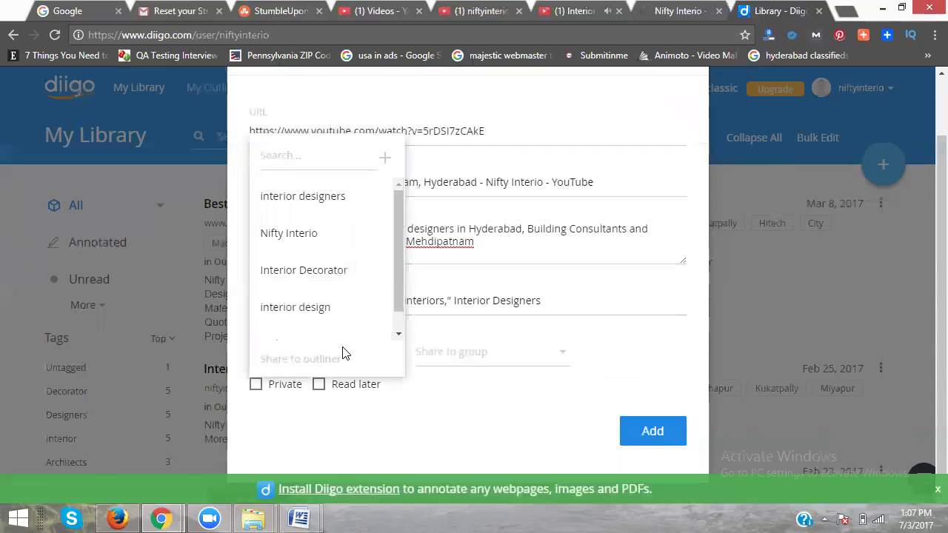
click(316, 235)
click(488, 360)
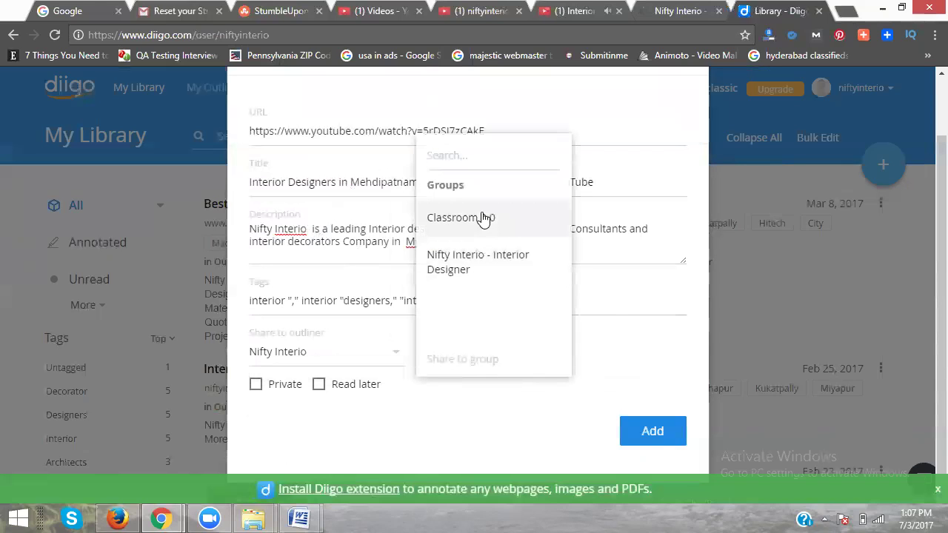
click(476, 266)
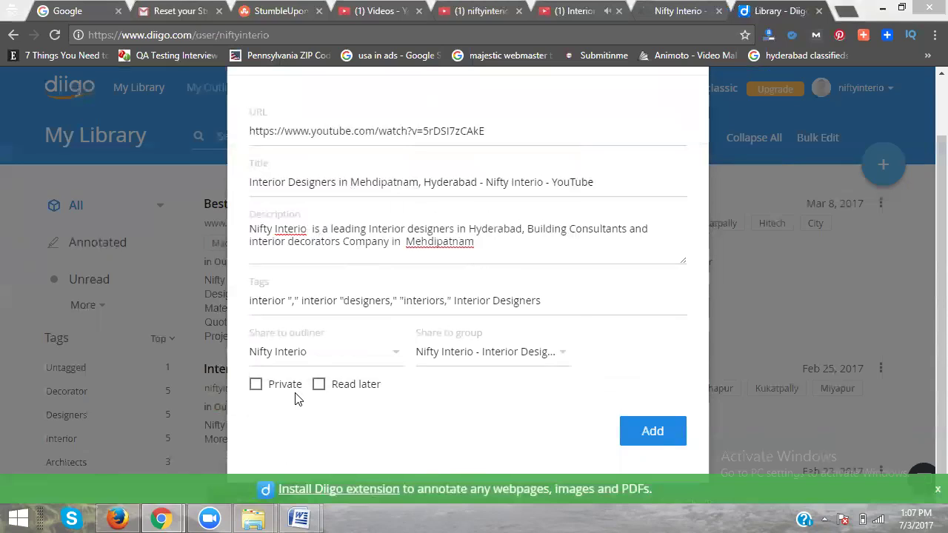
click(658, 430)
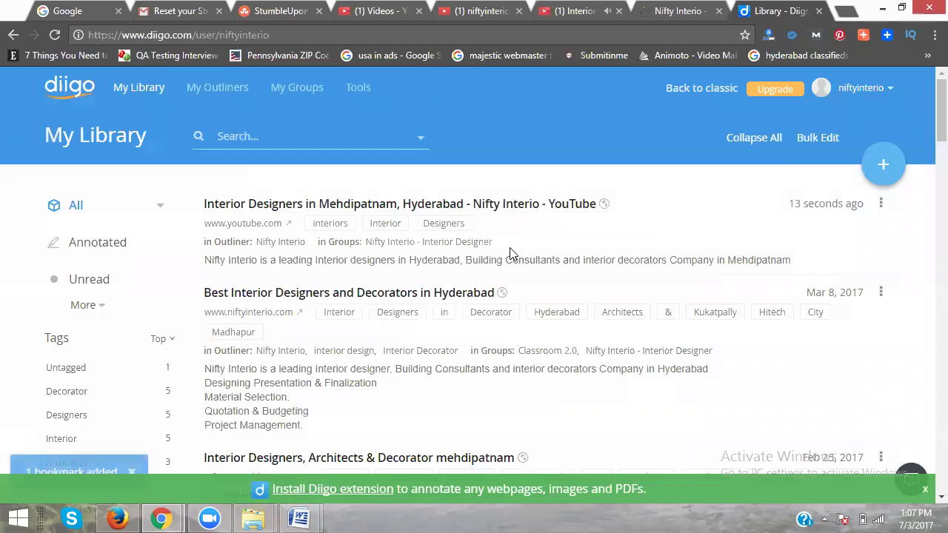
- Open the new Mehdipatnam YouTube bookmark to check its page and embedded video, and return to the library
click(515, 209)
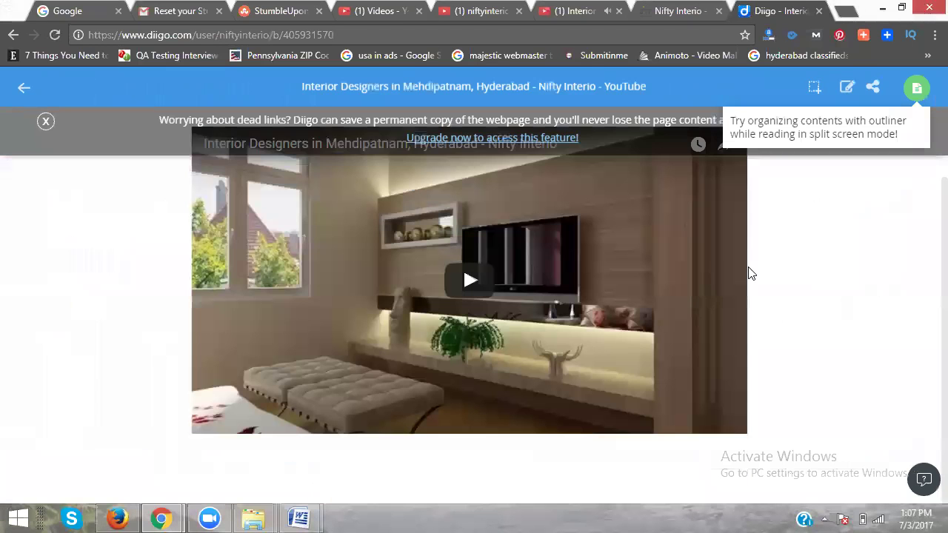
scroll(751, 373, down, 2)
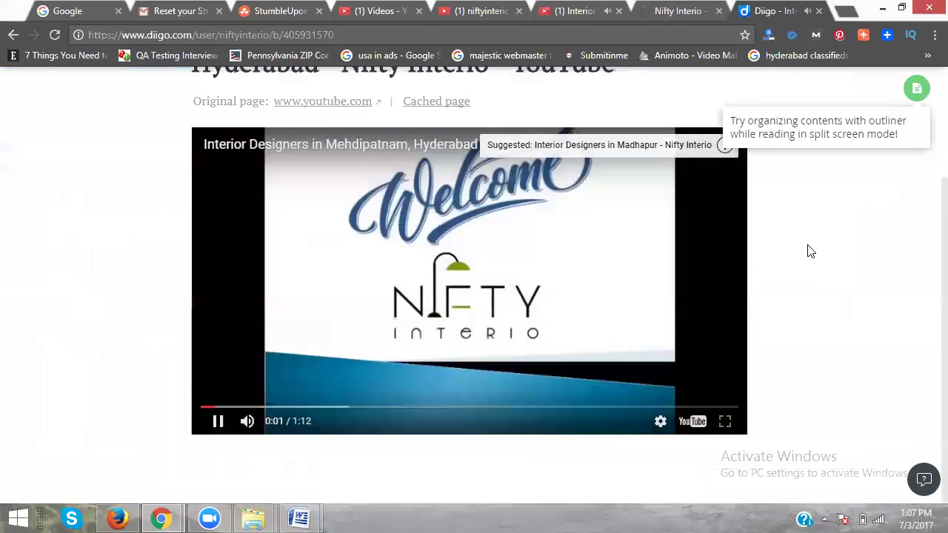
scroll(807, 250, up, 2)
scroll(140, 107, up, 1)
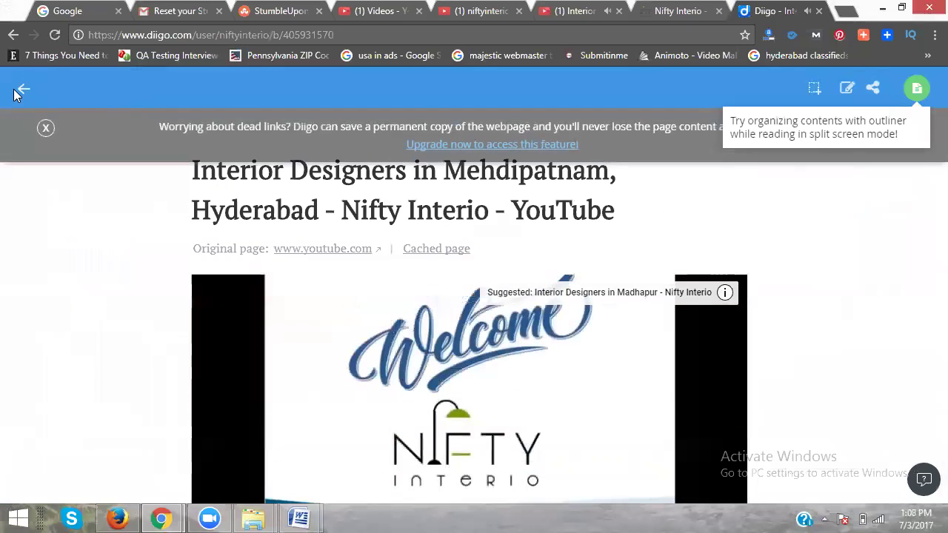
click(21, 89)
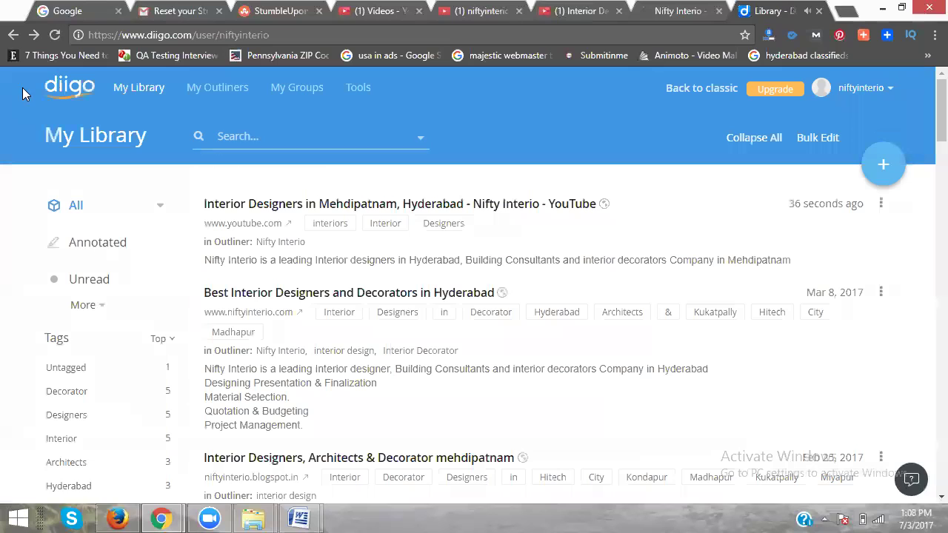
- Create a new note in the Diigo library titled "Interior designers in kphb, hyderabad"
click(892, 167)
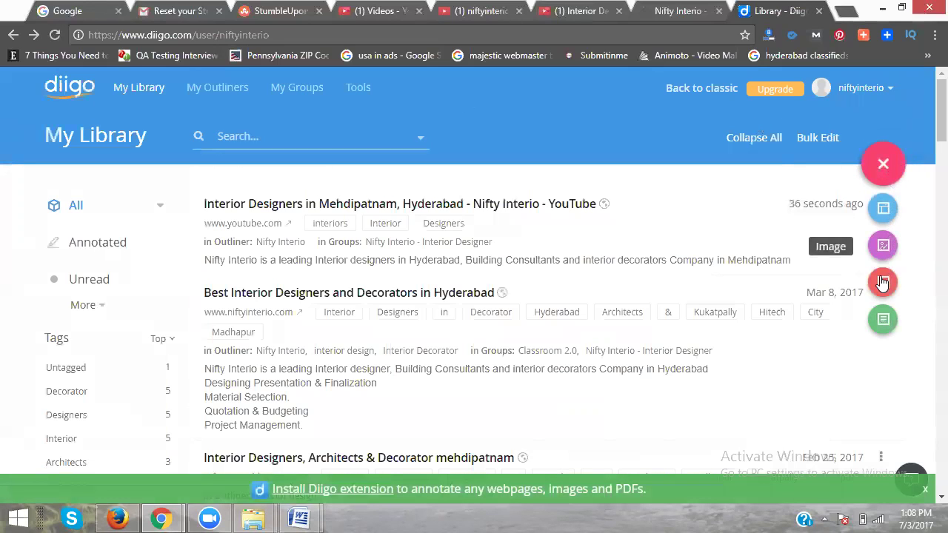
click(882, 322)
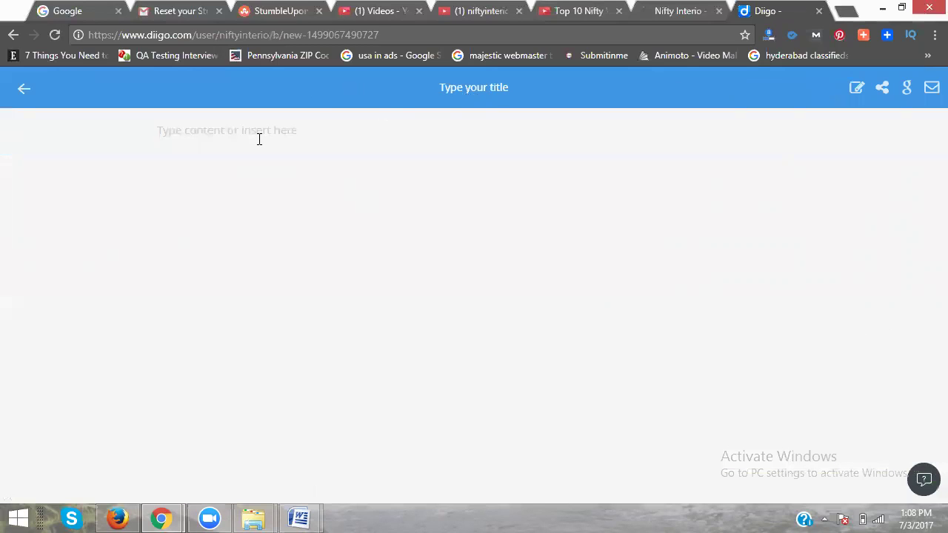
click(479, 90)
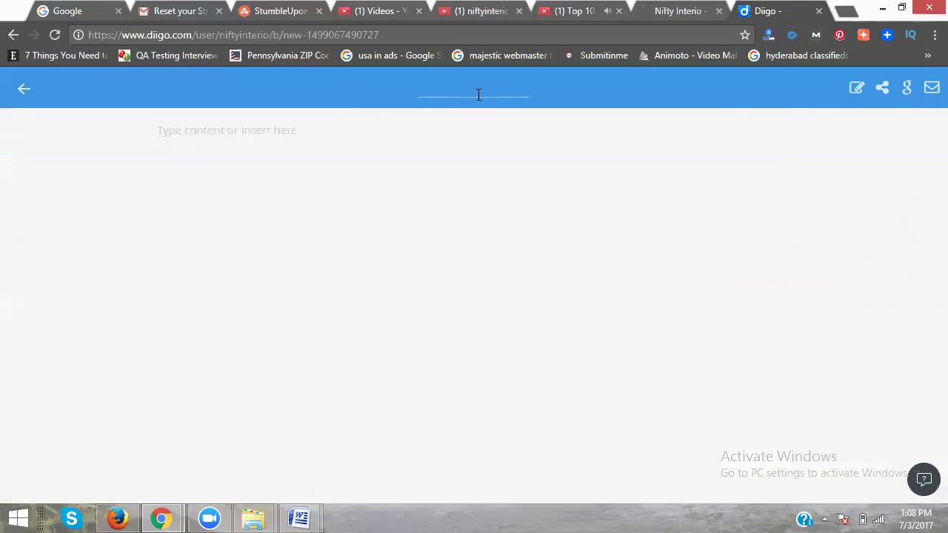
text(Interior designers in kphb)
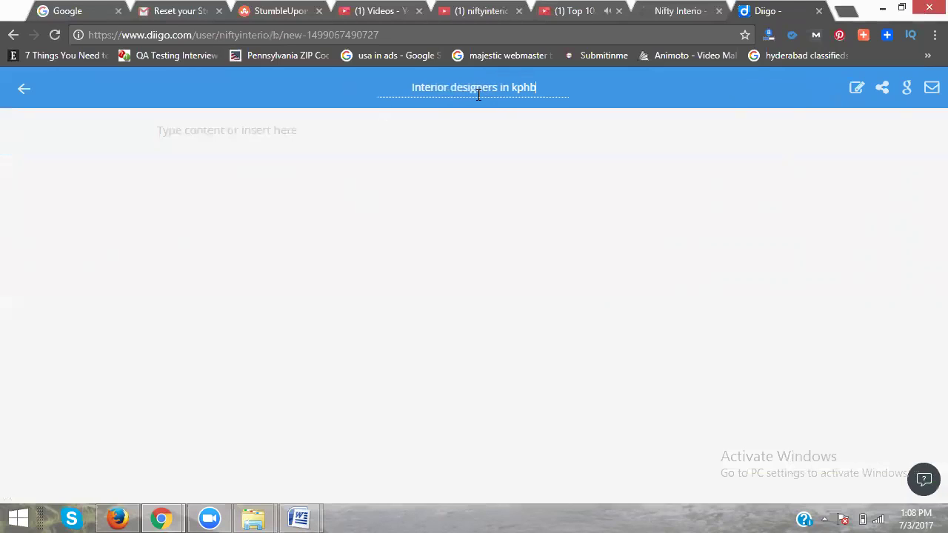
text(, hyde)
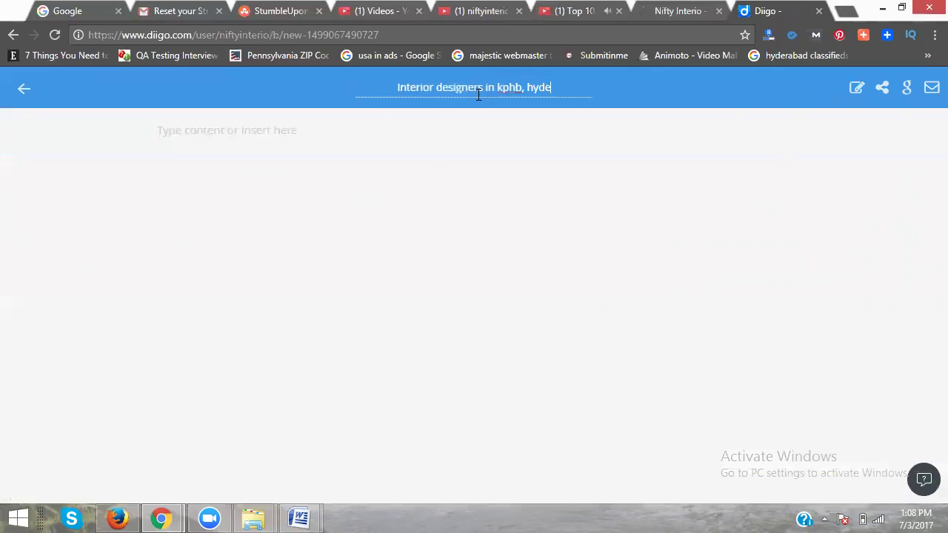
text(rabad)
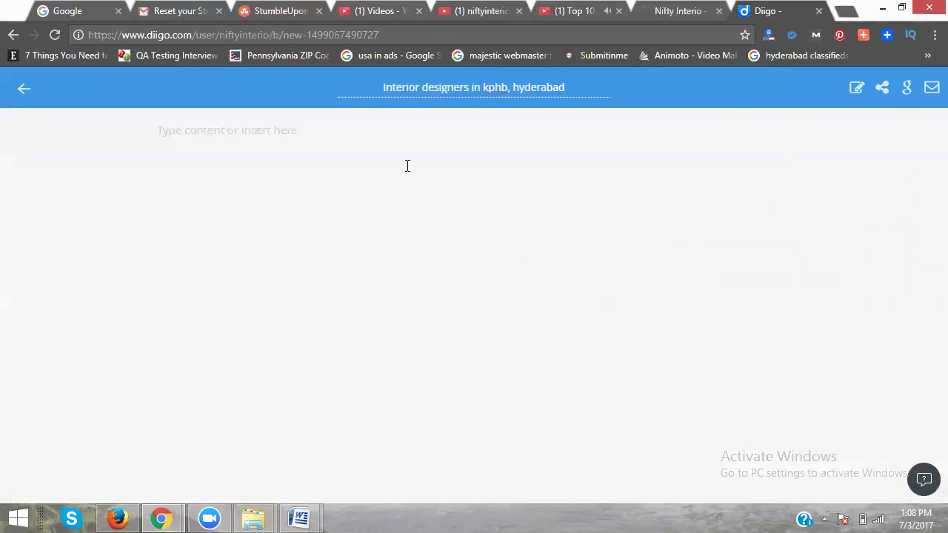
- Fill the note's body with the full text copied from the "Classified New Content" Word document
mouse_move(299, 519)
click(376, 462)
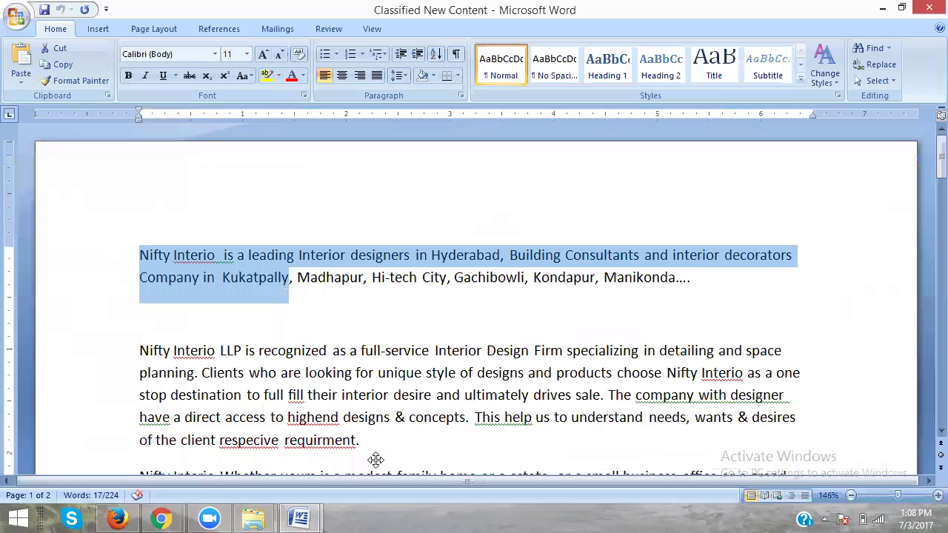
key(alt+Tab)
click(254, 139)
key(ctrl+v)
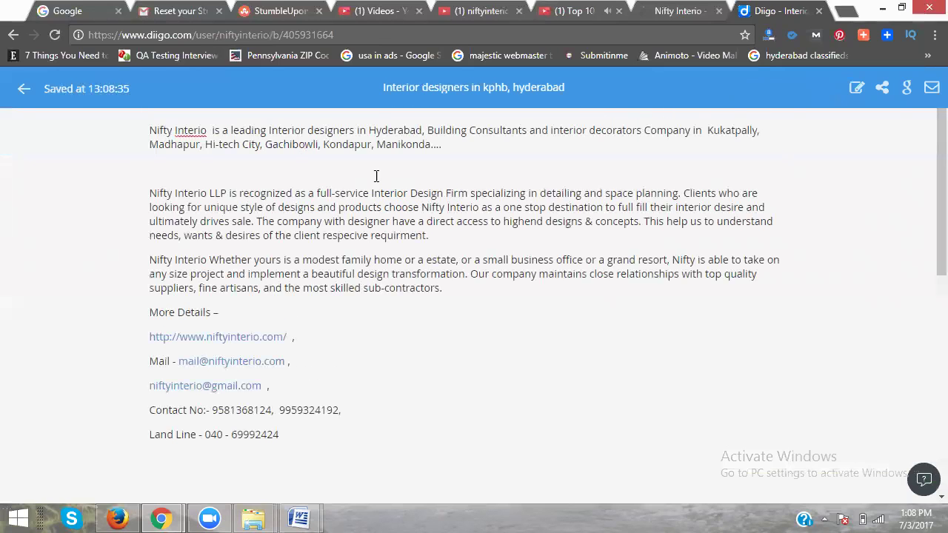
- Copy the note's title to the start of its body, followed by a hyphen and a blank line before the Nifty Interio text
triple_click(400, 87)
key(ctrl+c)
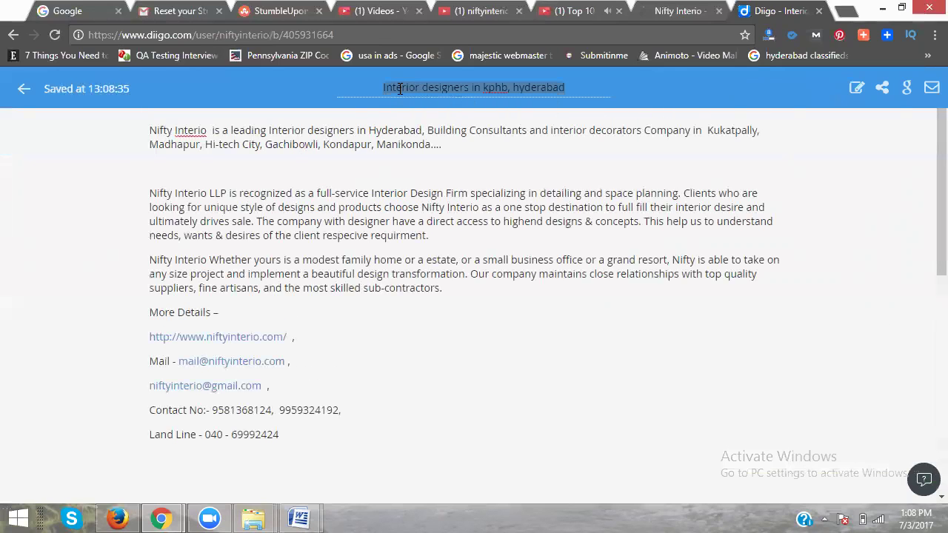
click(149, 133)
key(ctrl+v)
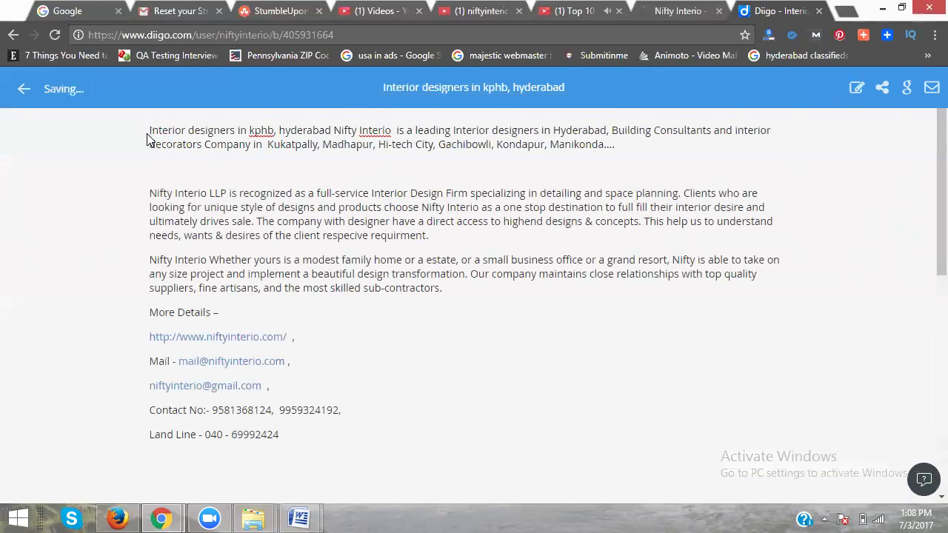
text(-)
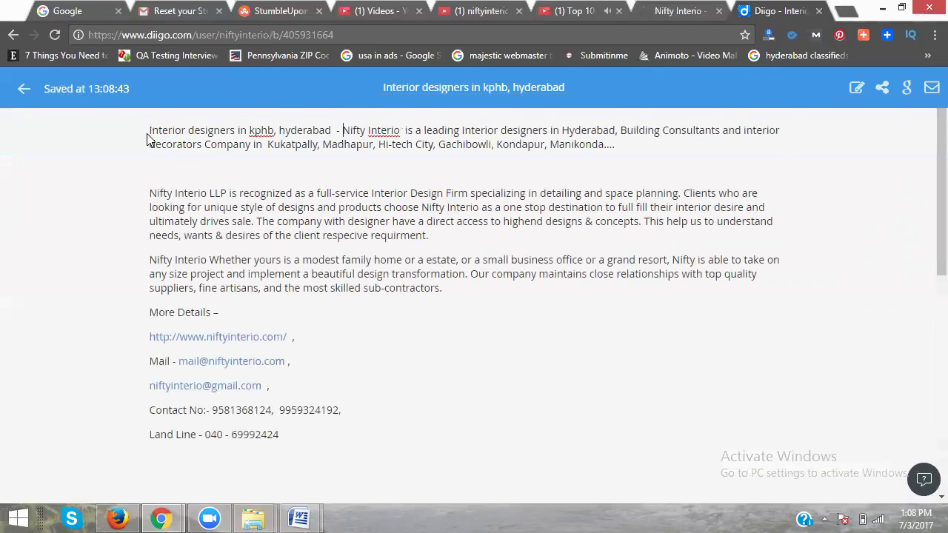
key(Return)
key(Return)
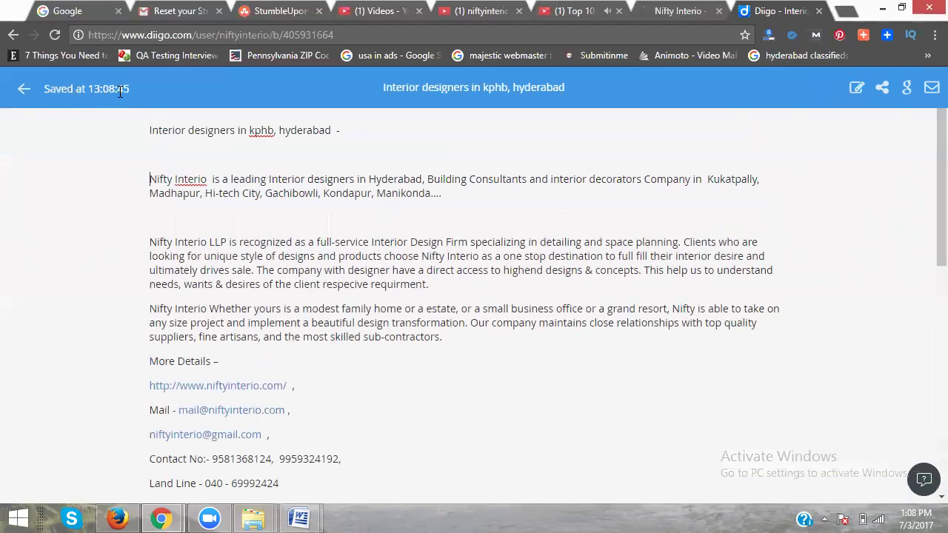
- Return to the library and reopen the "Interior designers in kphb, hyderabad" note to review its content
click(23, 96)
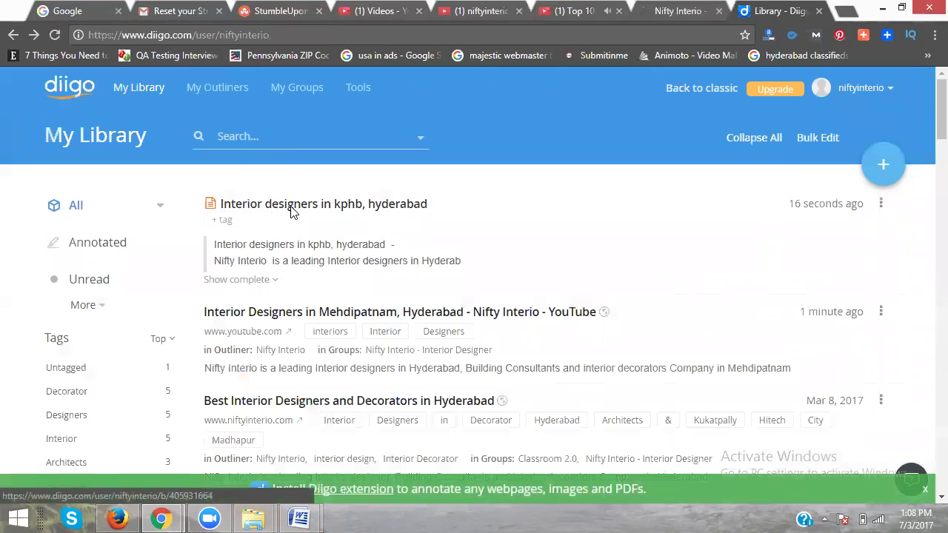
click(288, 212)
scroll(294, 212, down, 7)
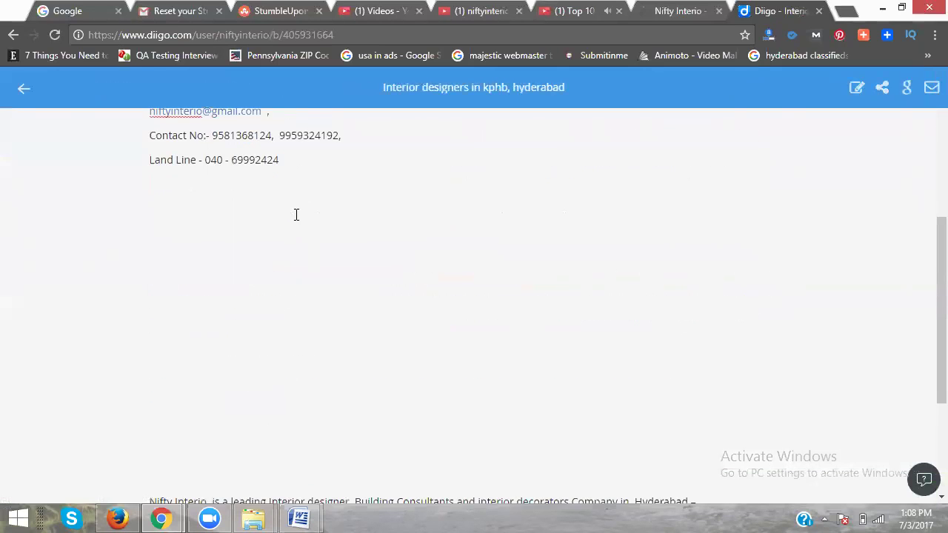